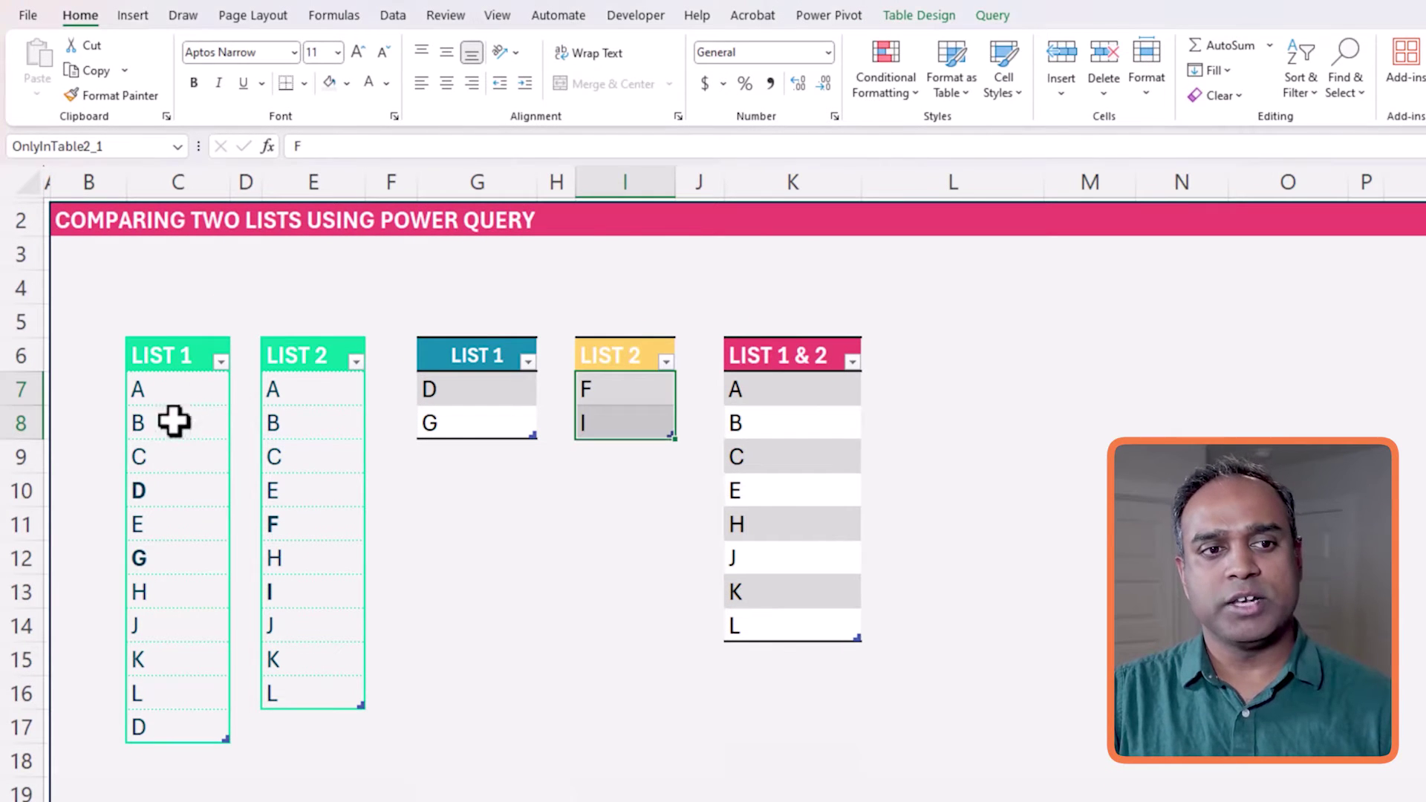
Remove the three comparison output tables, keeping only the LIST 1 and LIST 2 source tables
left_click_drag(173, 392, 185, 720)
left_click_drag(319, 386, 324, 707)
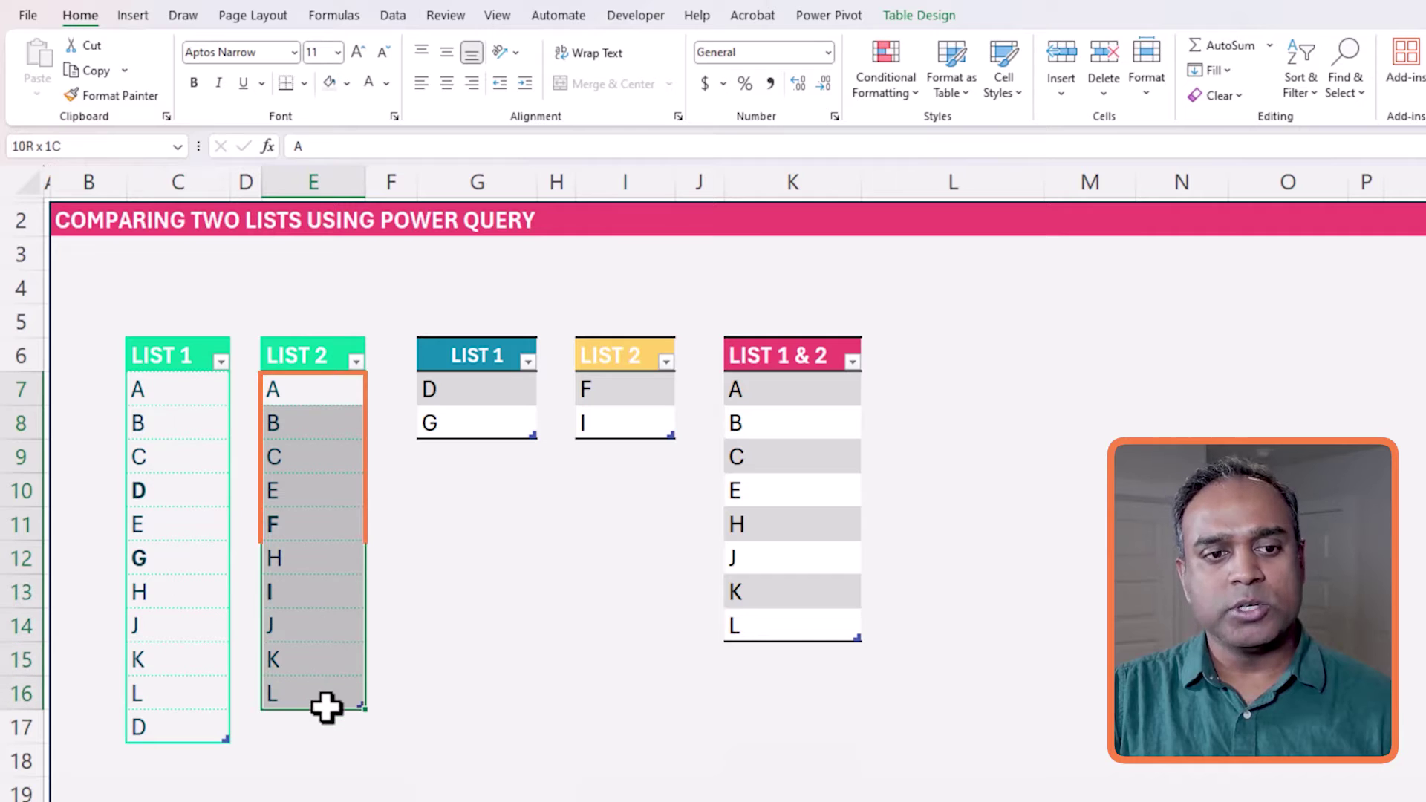
left_click(474, 546)
left_click(622, 466)
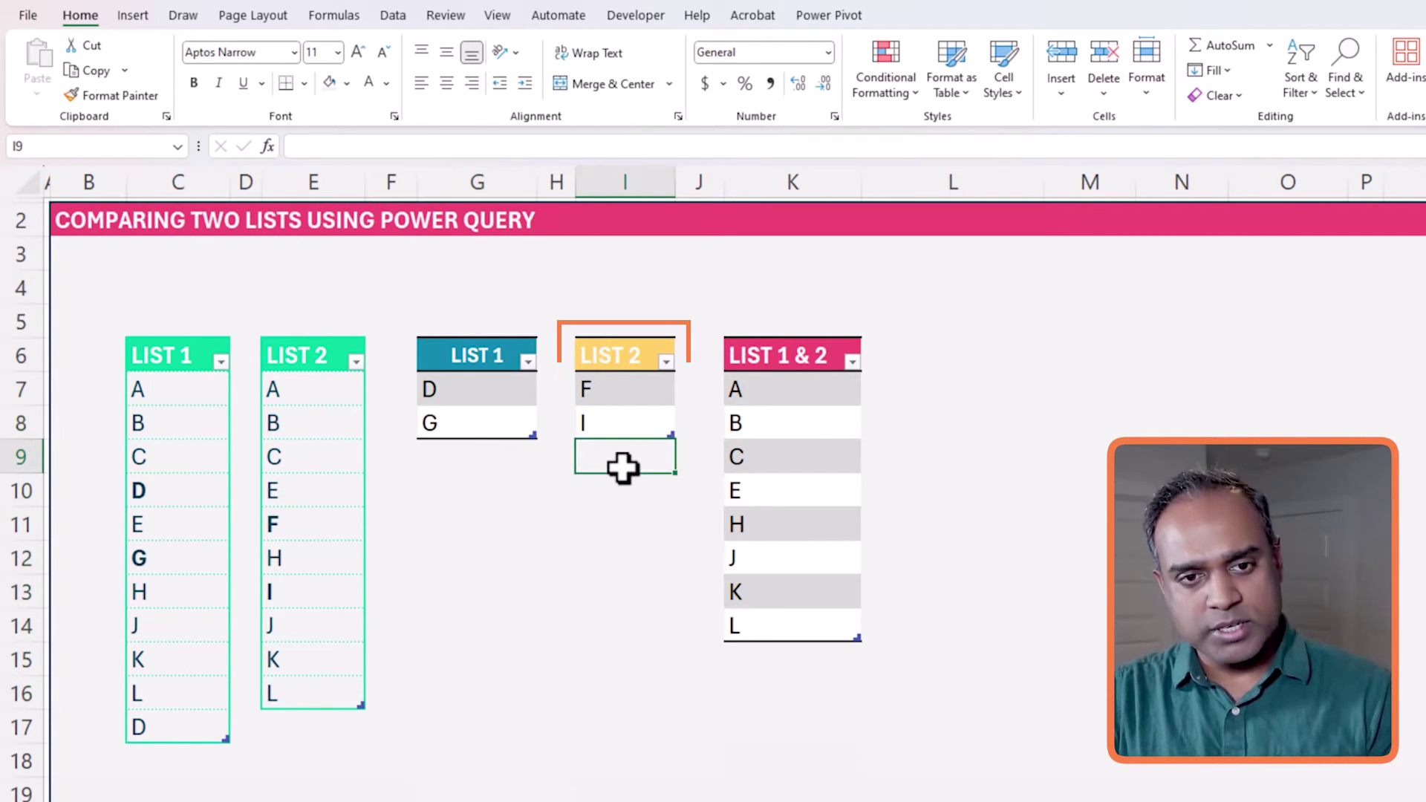
left_click(629, 359)
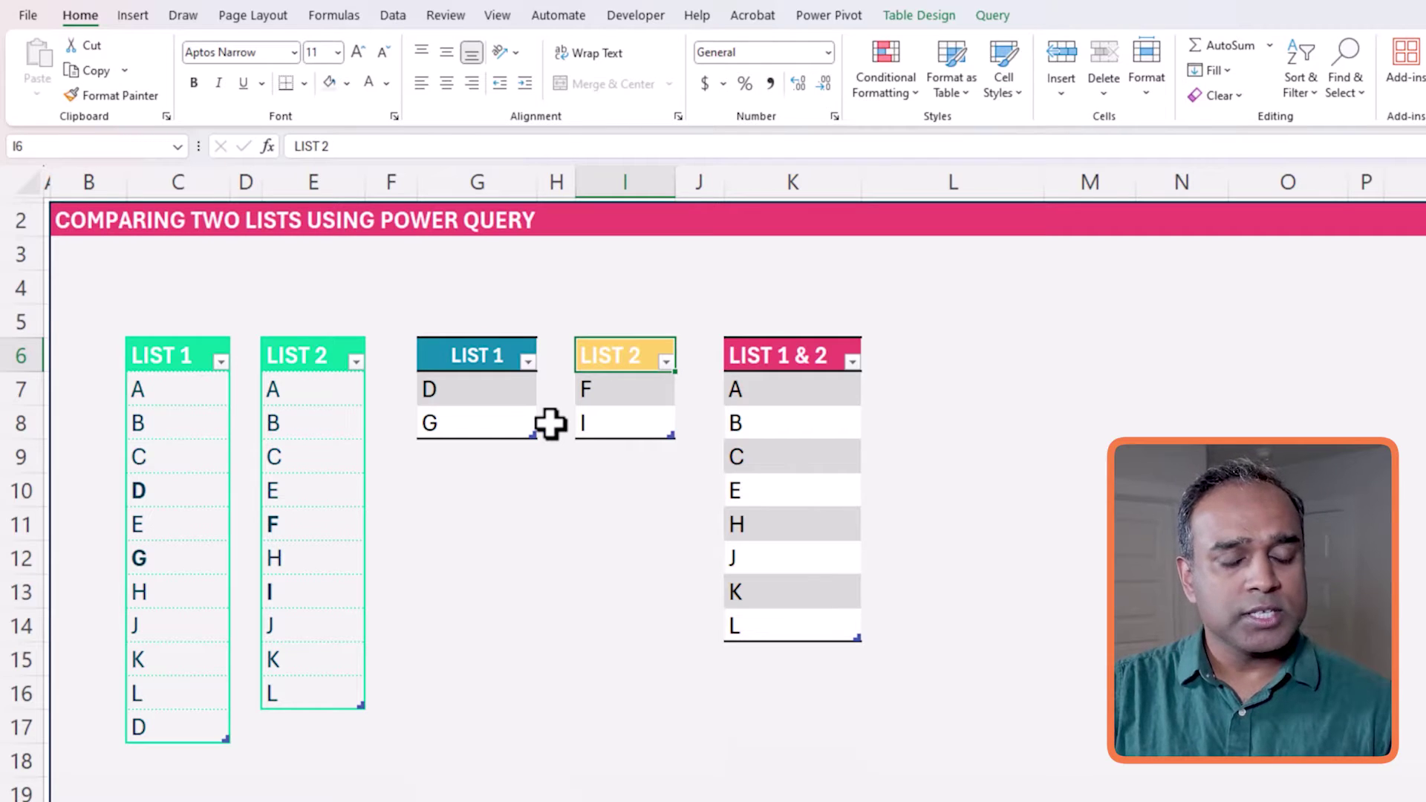
left_click_drag(461, 395, 466, 414)
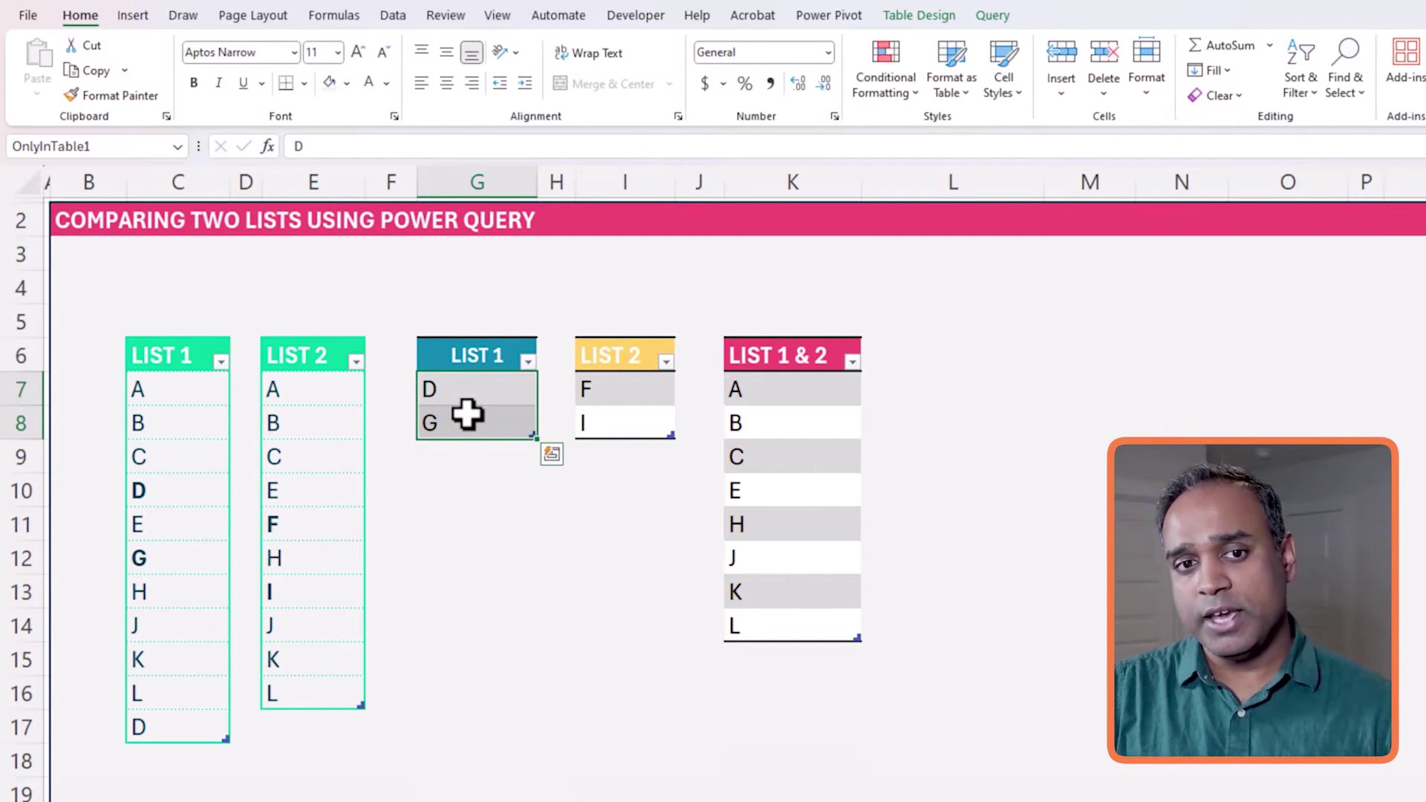
left_click_drag(626, 388, 634, 420)
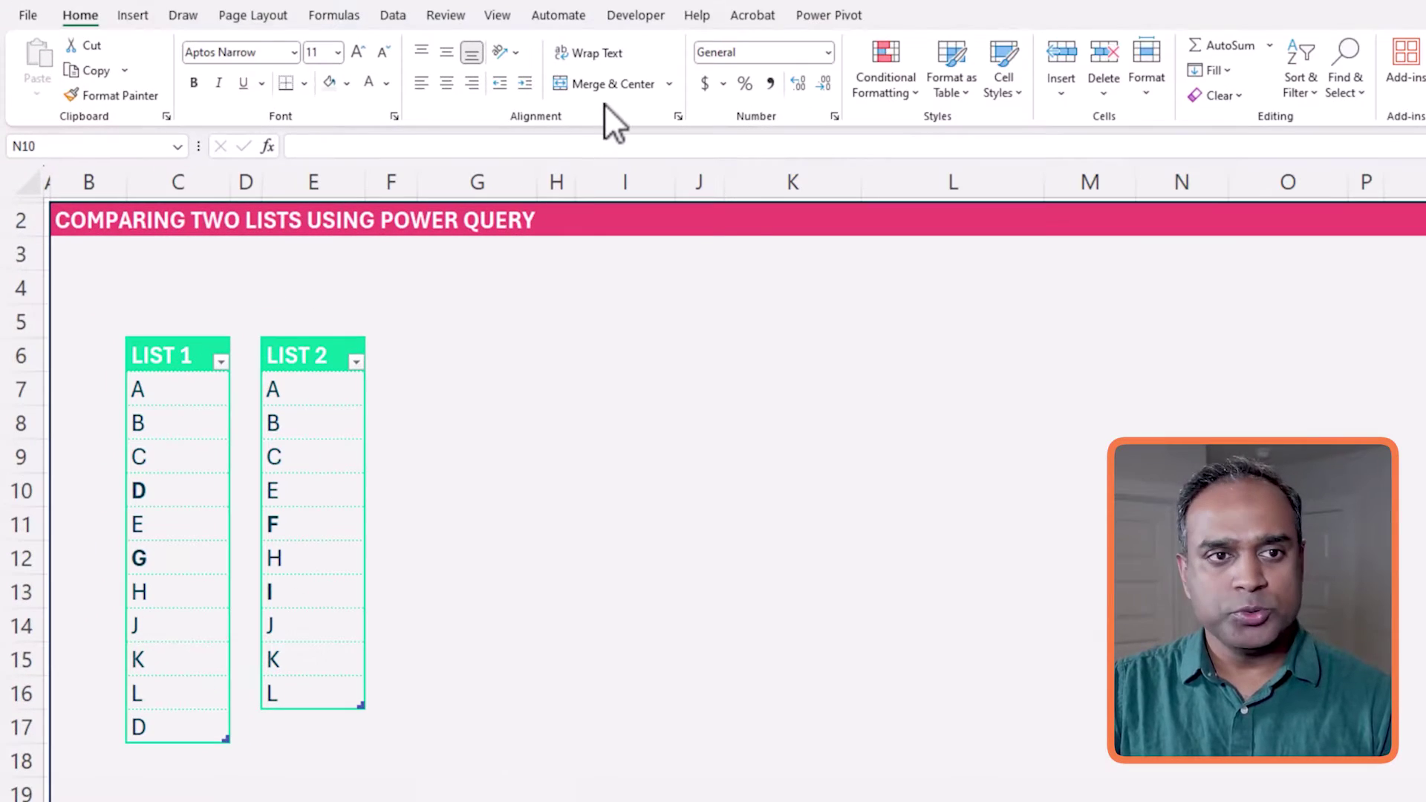
Confirm the LIST 1 table is named TABLE1 and bring it into Power Query
left_click_drag(169, 386, 175, 730)
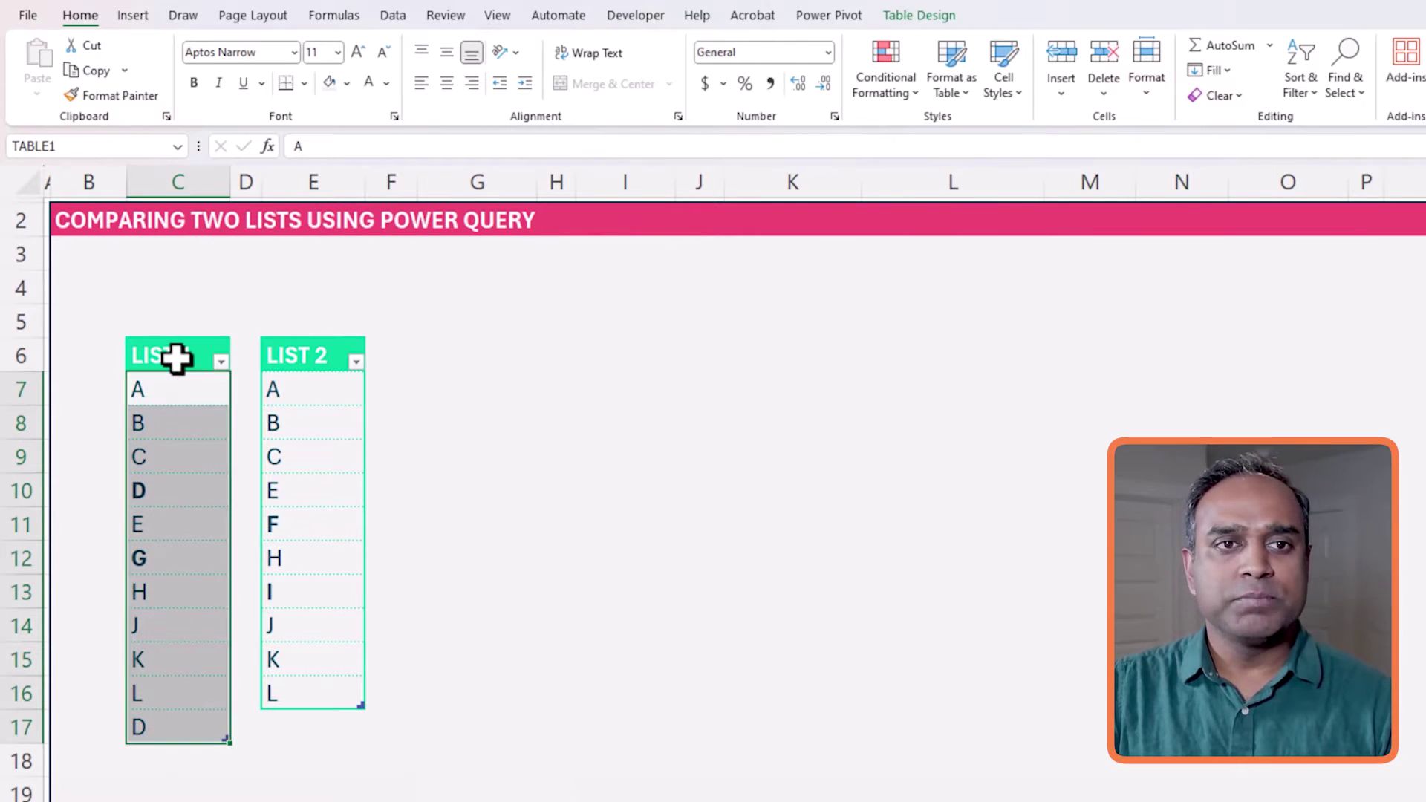
left_click(888, 17)
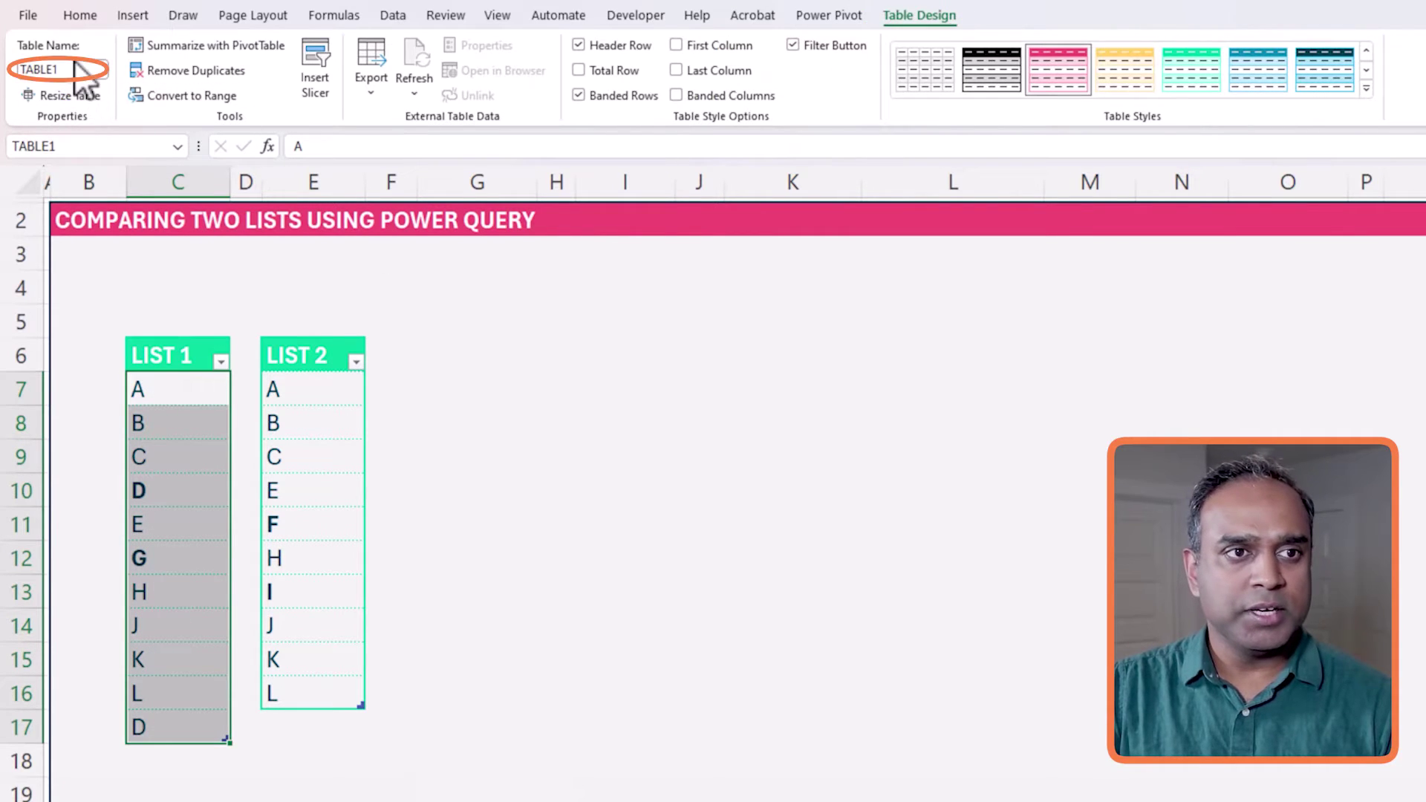
left_click_drag(314, 388, 293, 687)
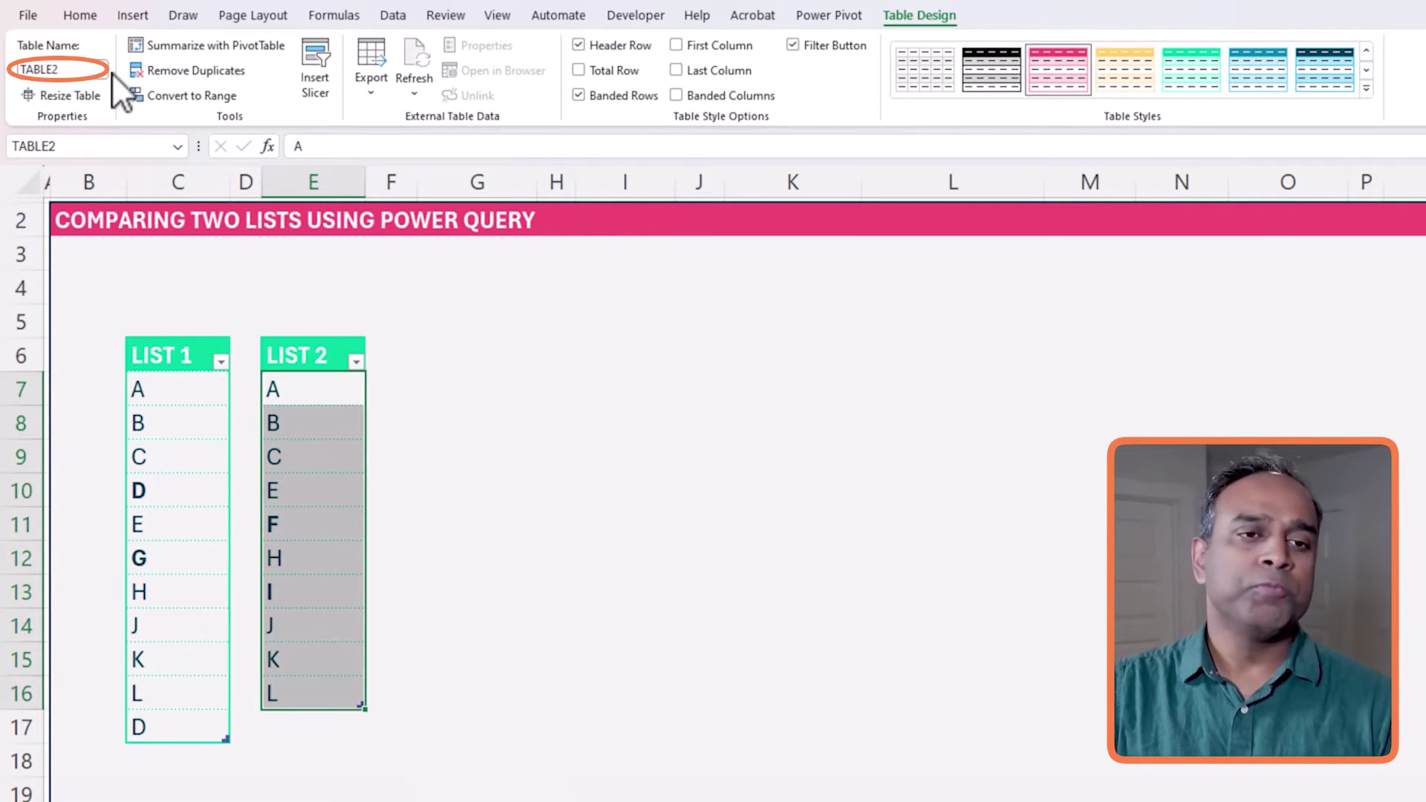
left_click(194, 352)
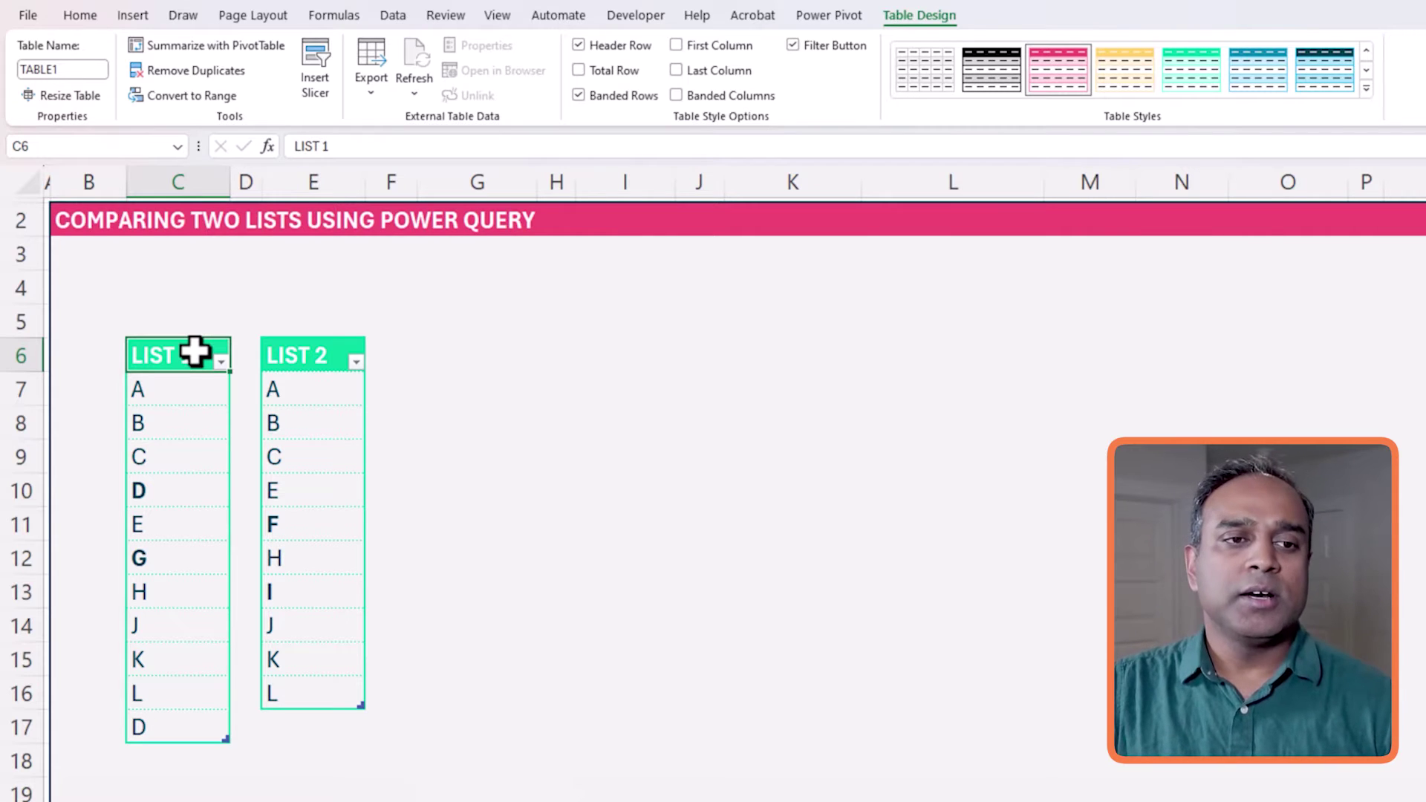
left_click_drag(196, 387, 197, 724)
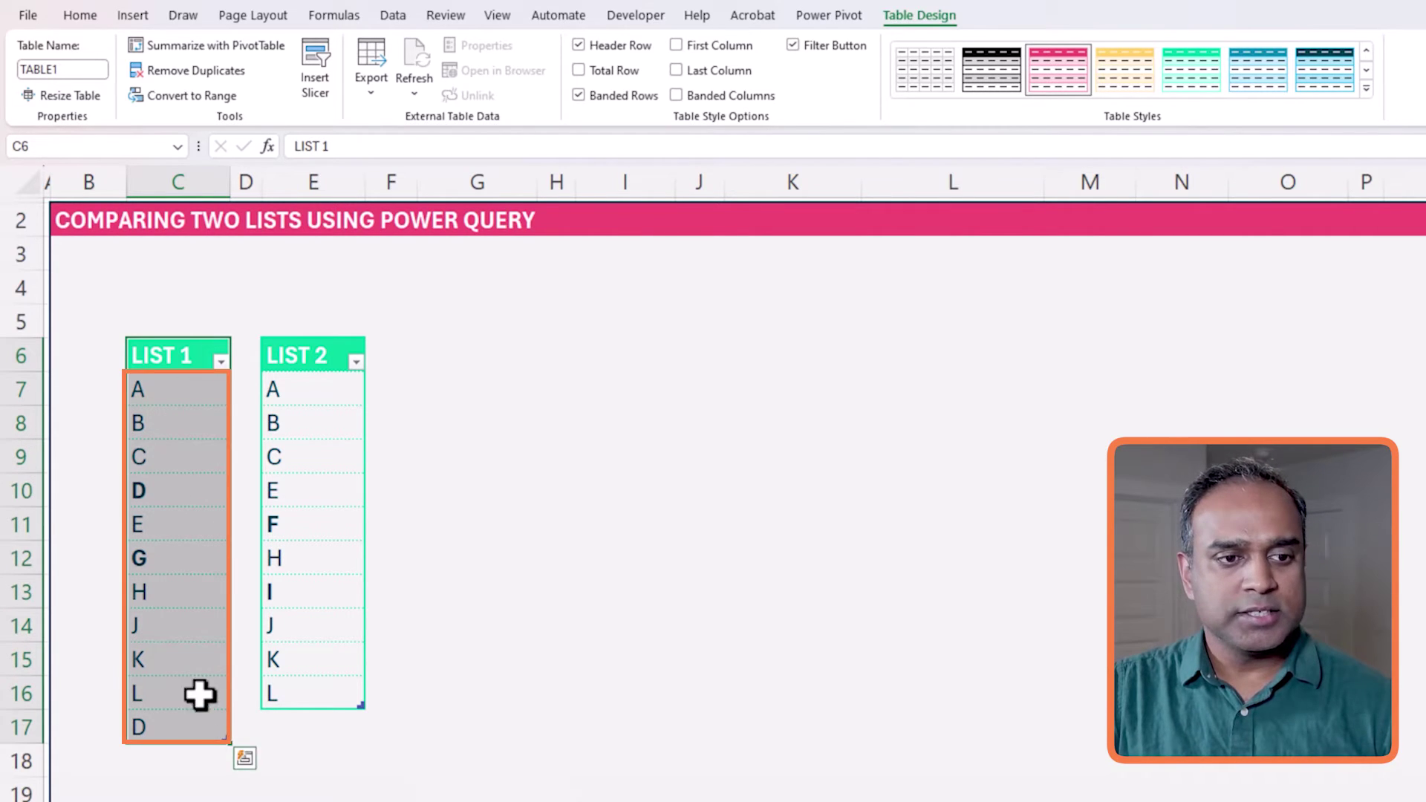
left_click(395, 15)
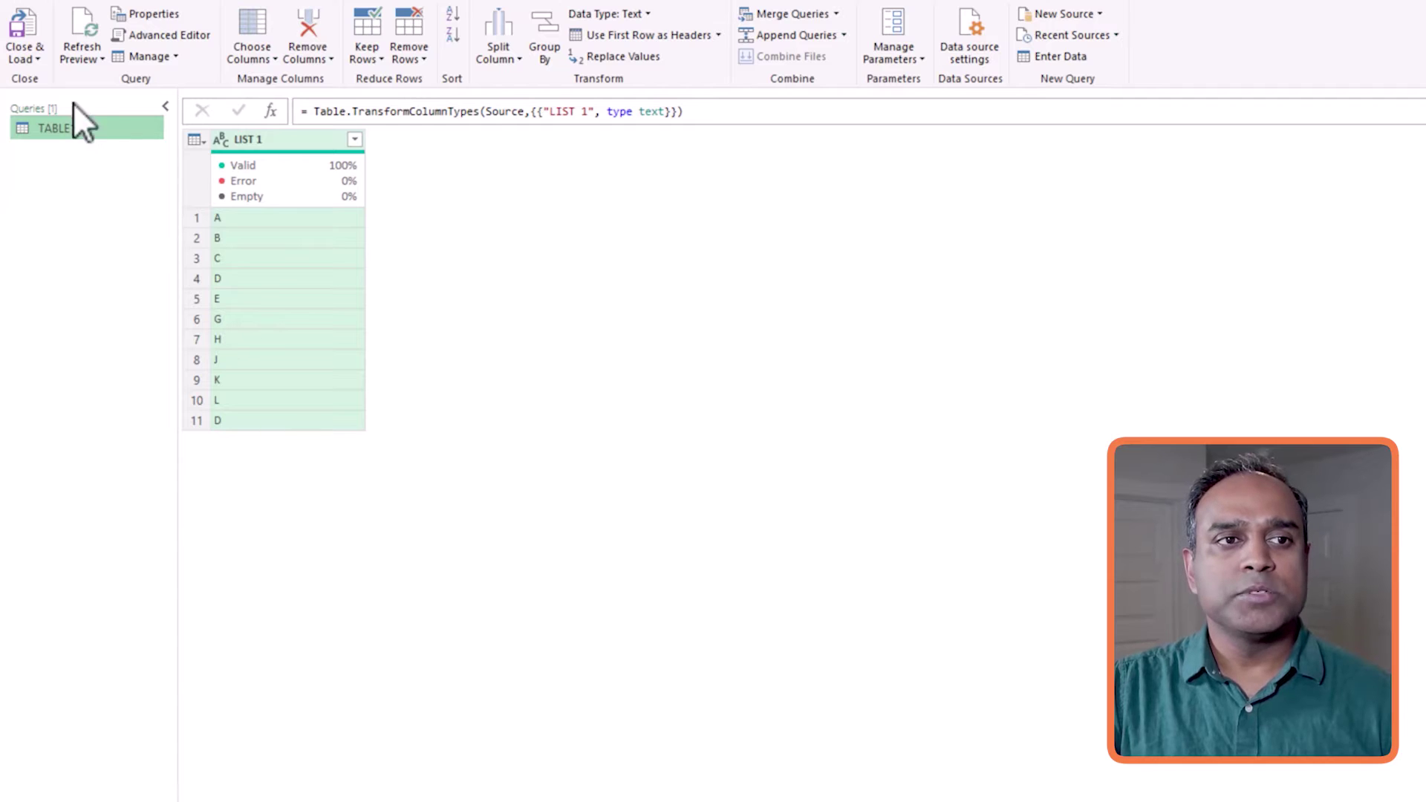
Load TABLE1 with Close & Load To as Only Create Connection
left_click(39, 60)
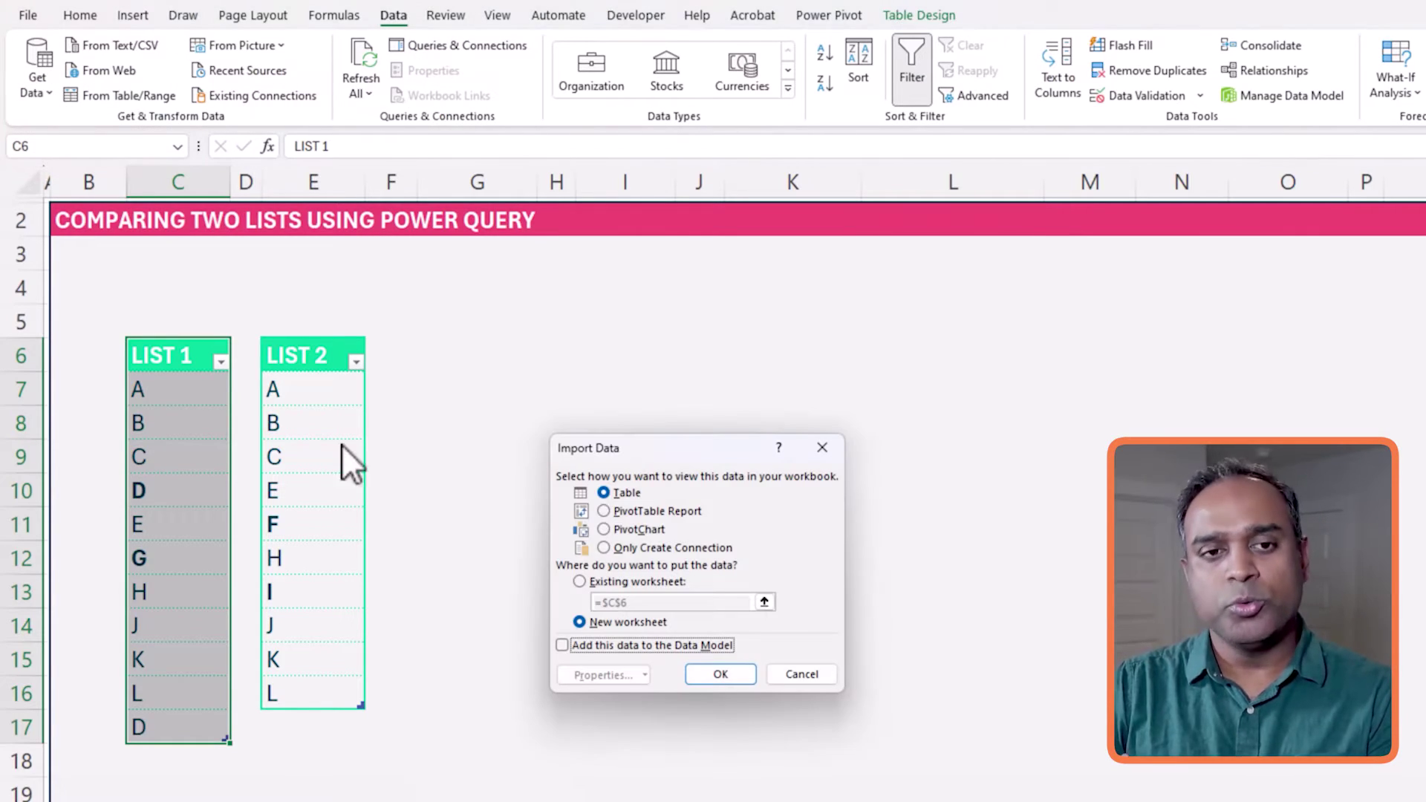
left_click(638, 548)
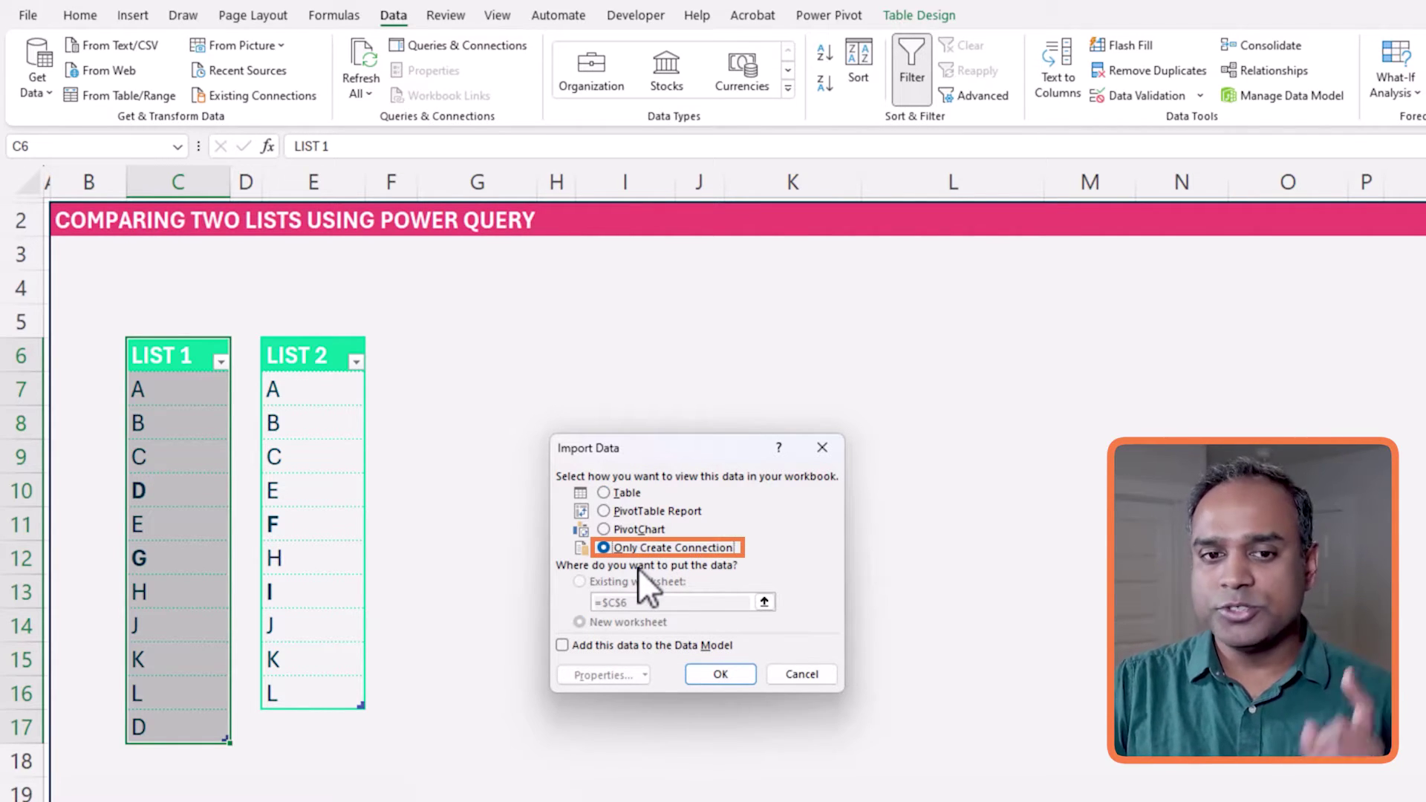
left_click(713, 678)
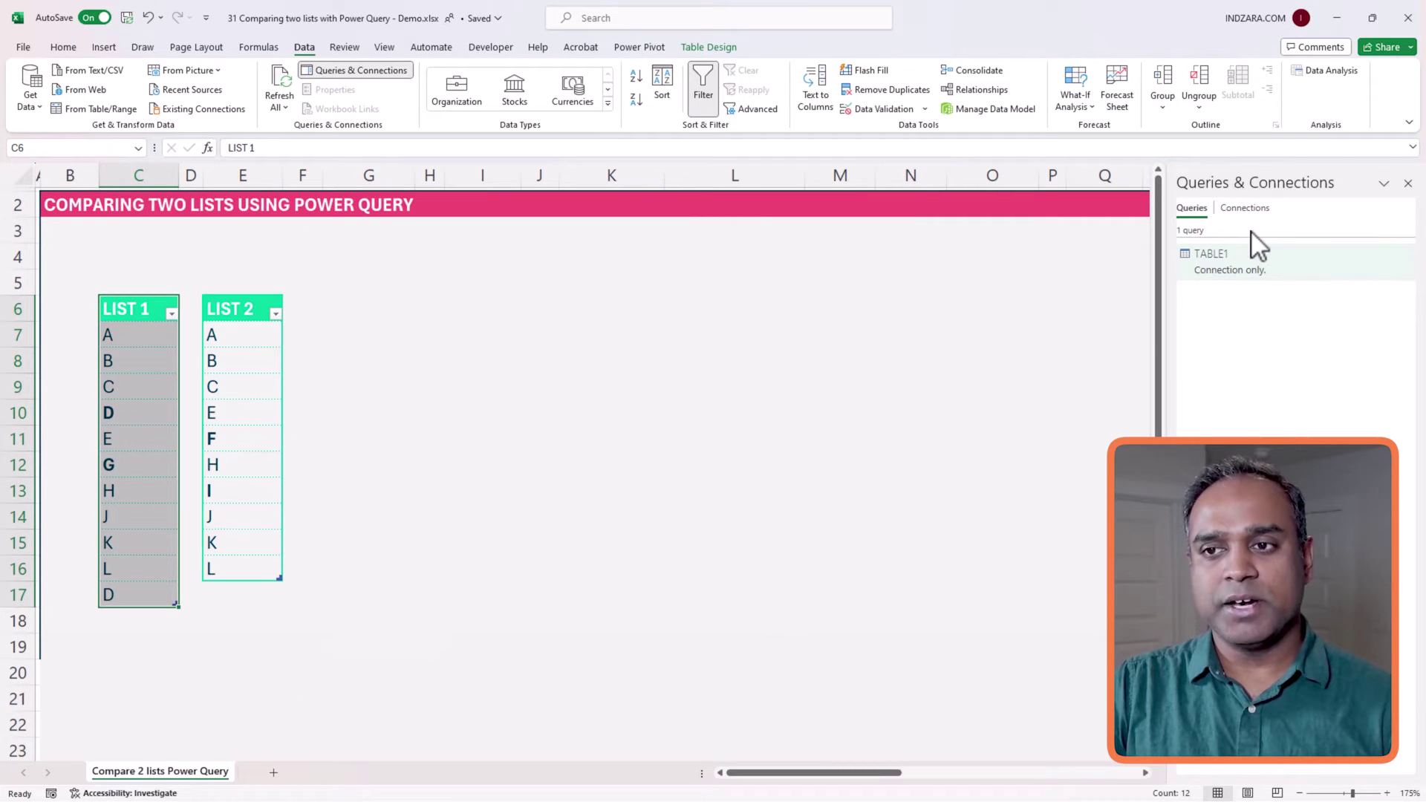
Send the LIST 2 table to Power Query as TABLE2
mouse_move(1224, 262)
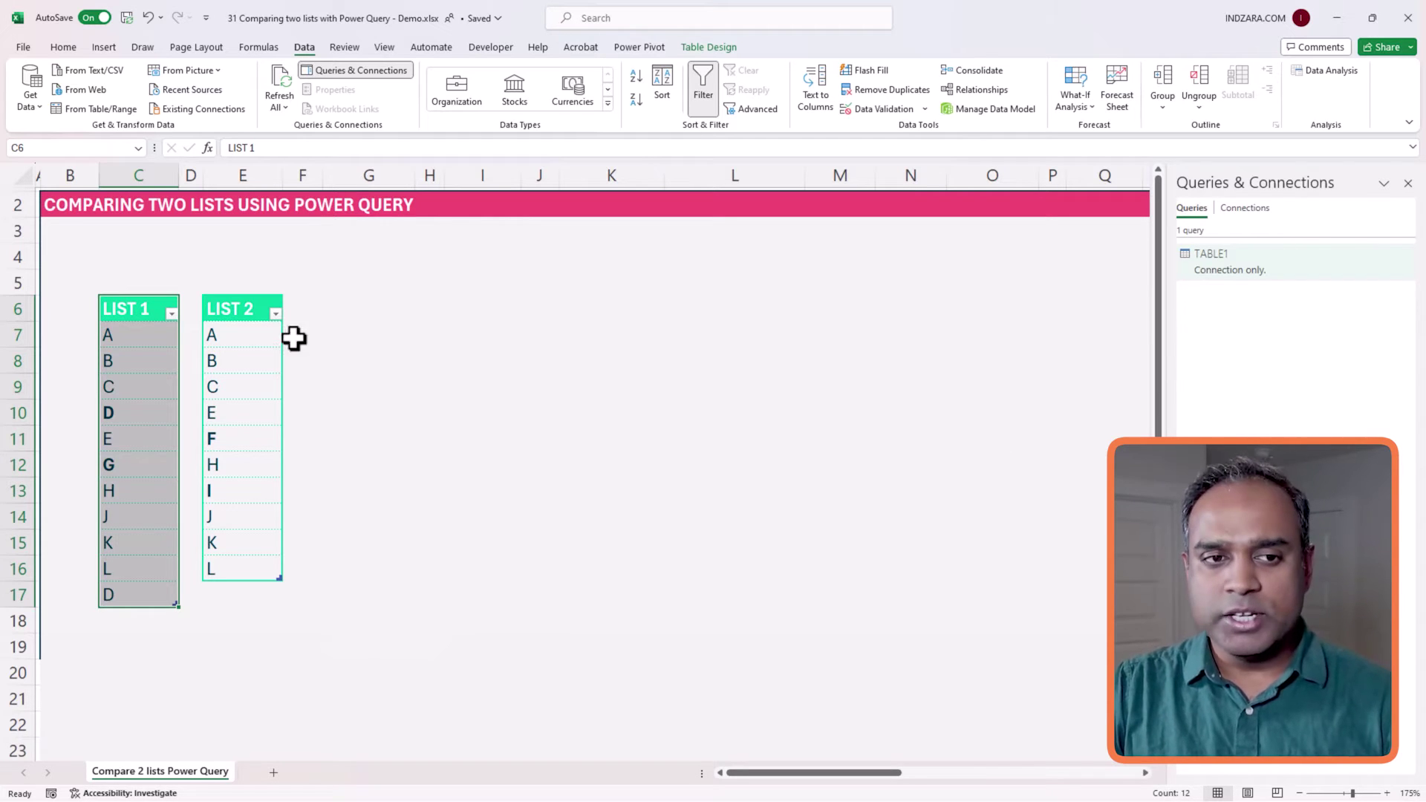
left_click_drag(233, 321, 234, 567)
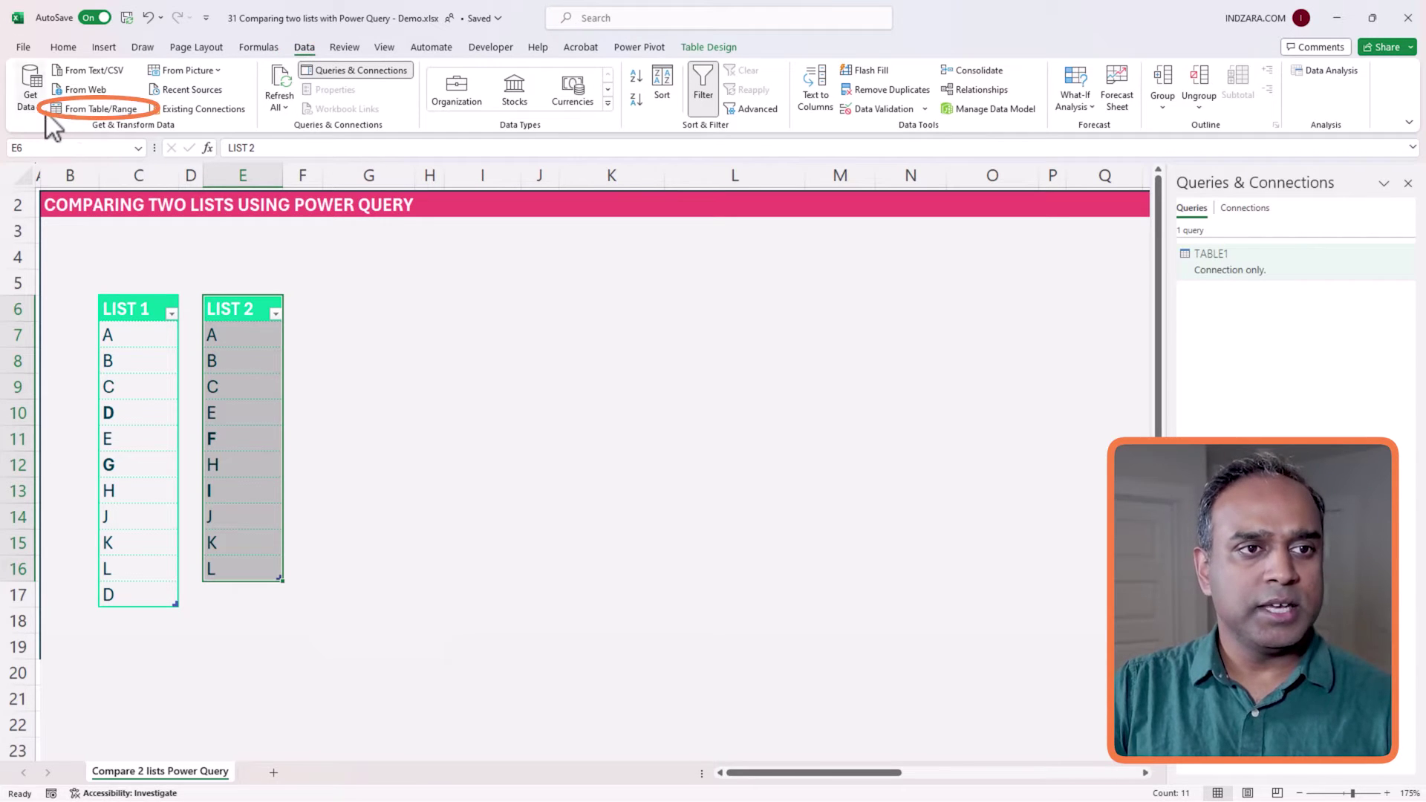
left_click(89, 109)
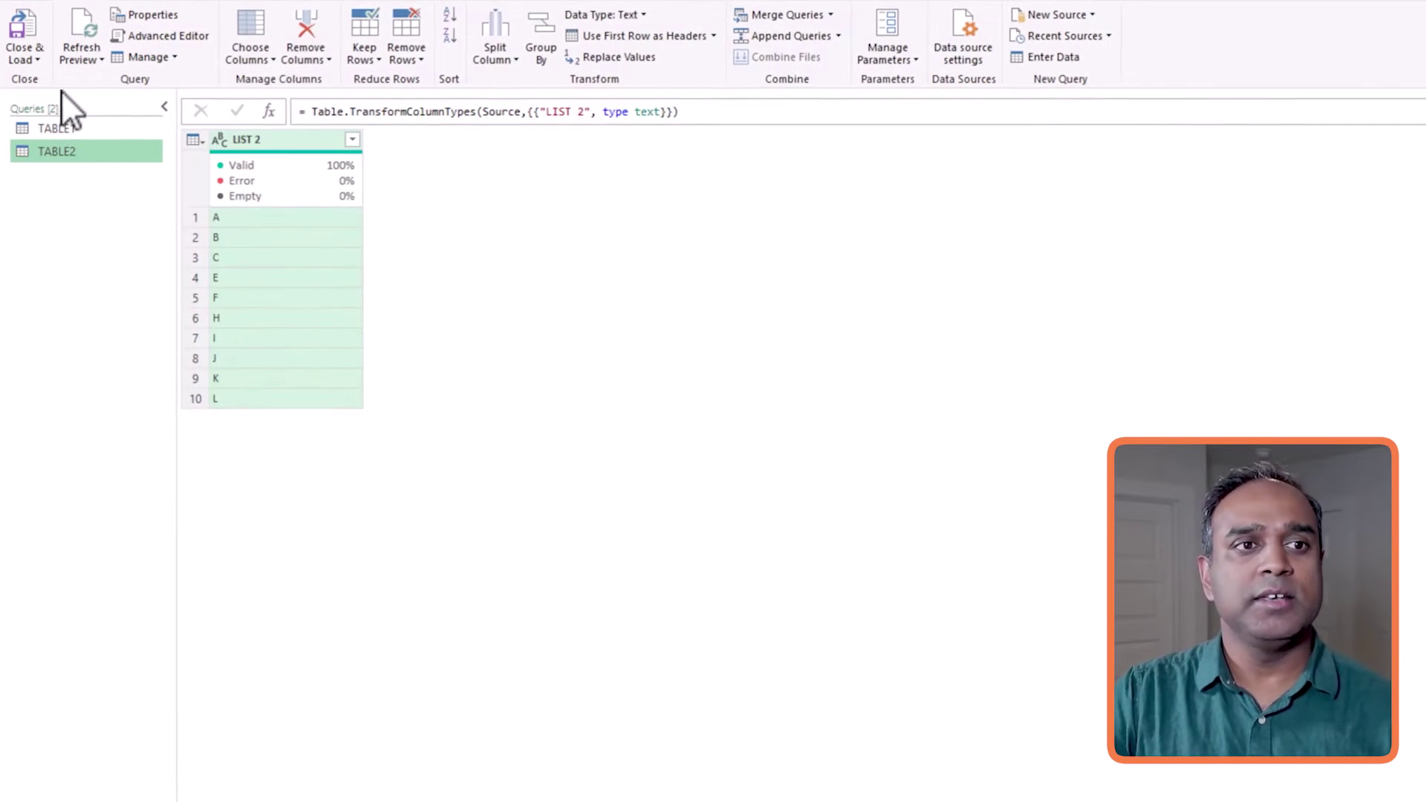
Load TABLE2 as a connection-only query
left_click(30, 80)
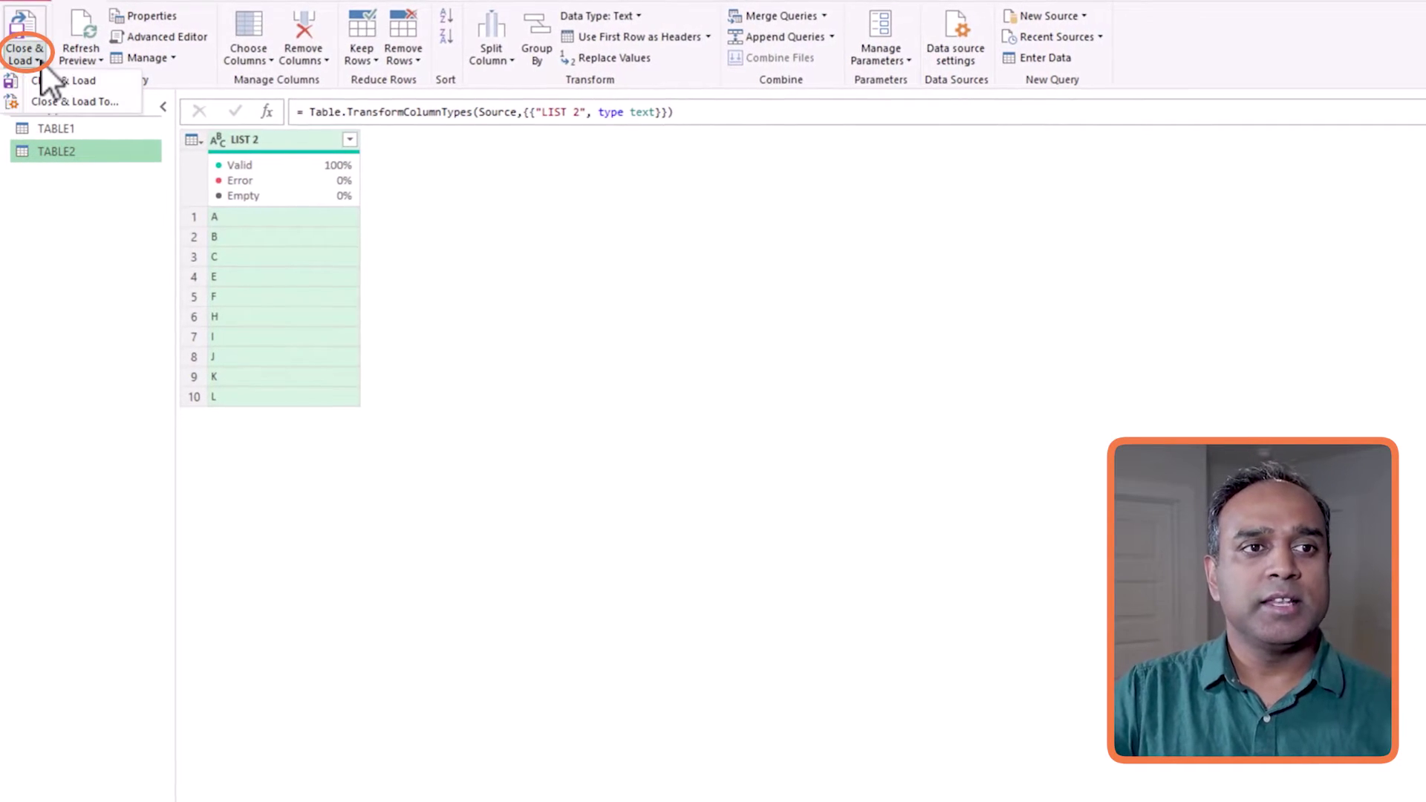
left_click(50, 104)
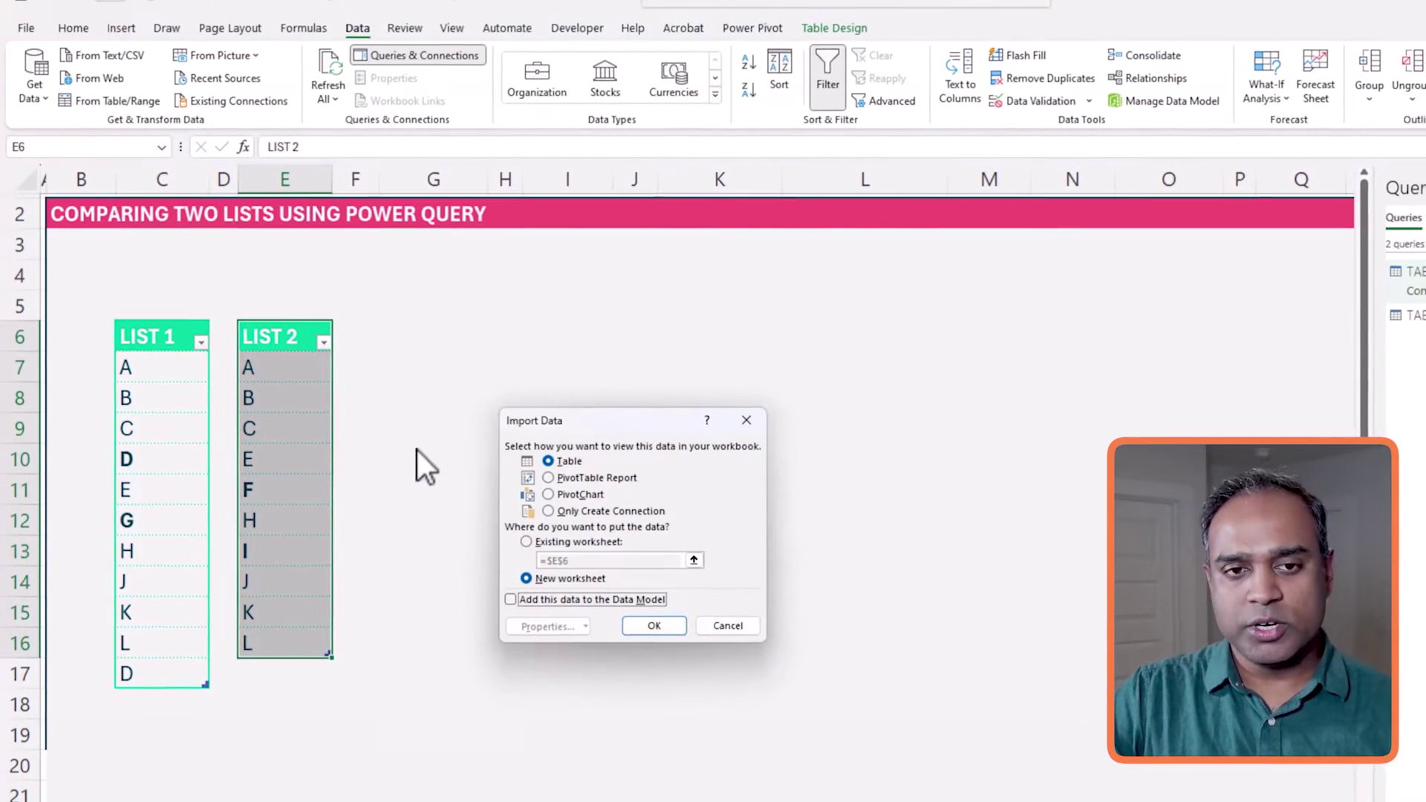
left_click(594, 511)
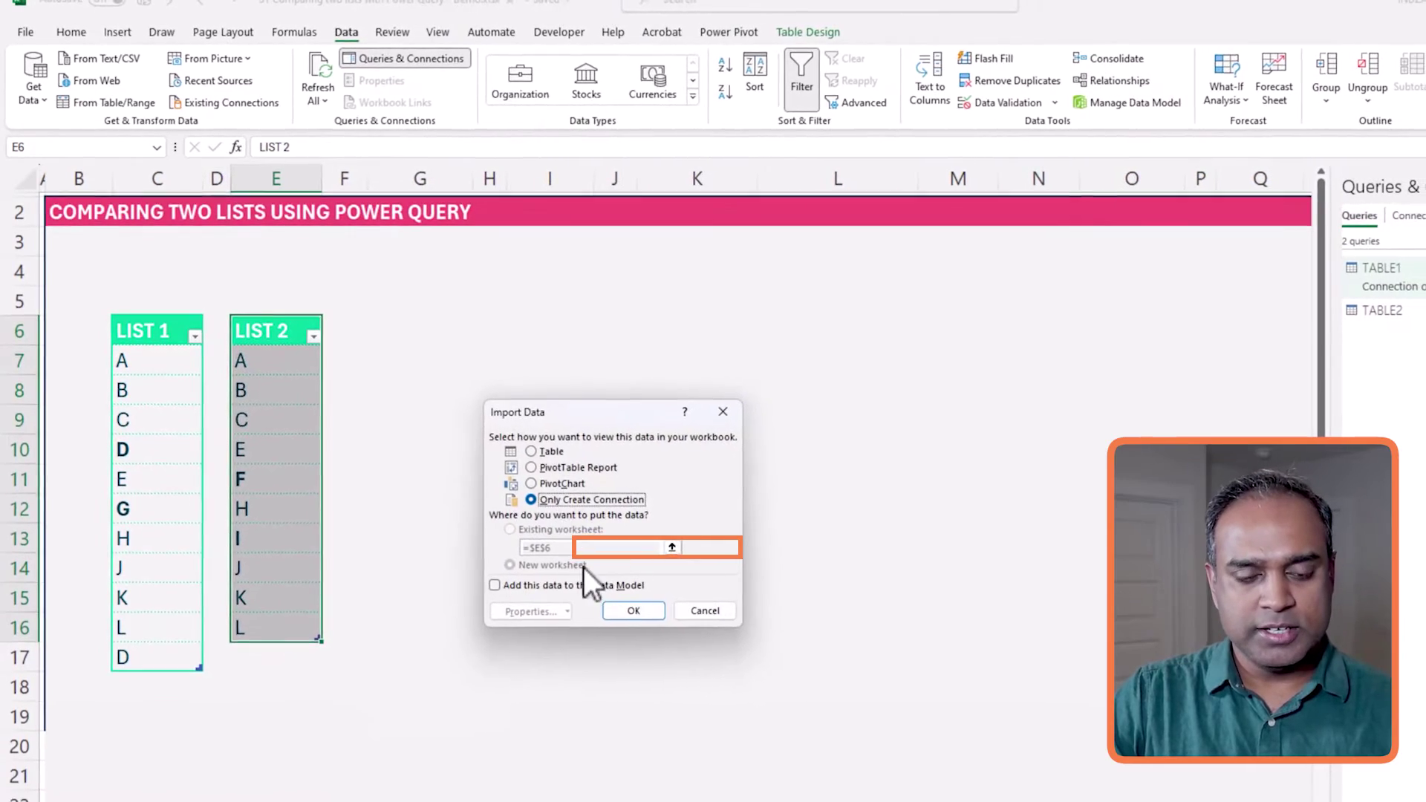
left_click(614, 609)
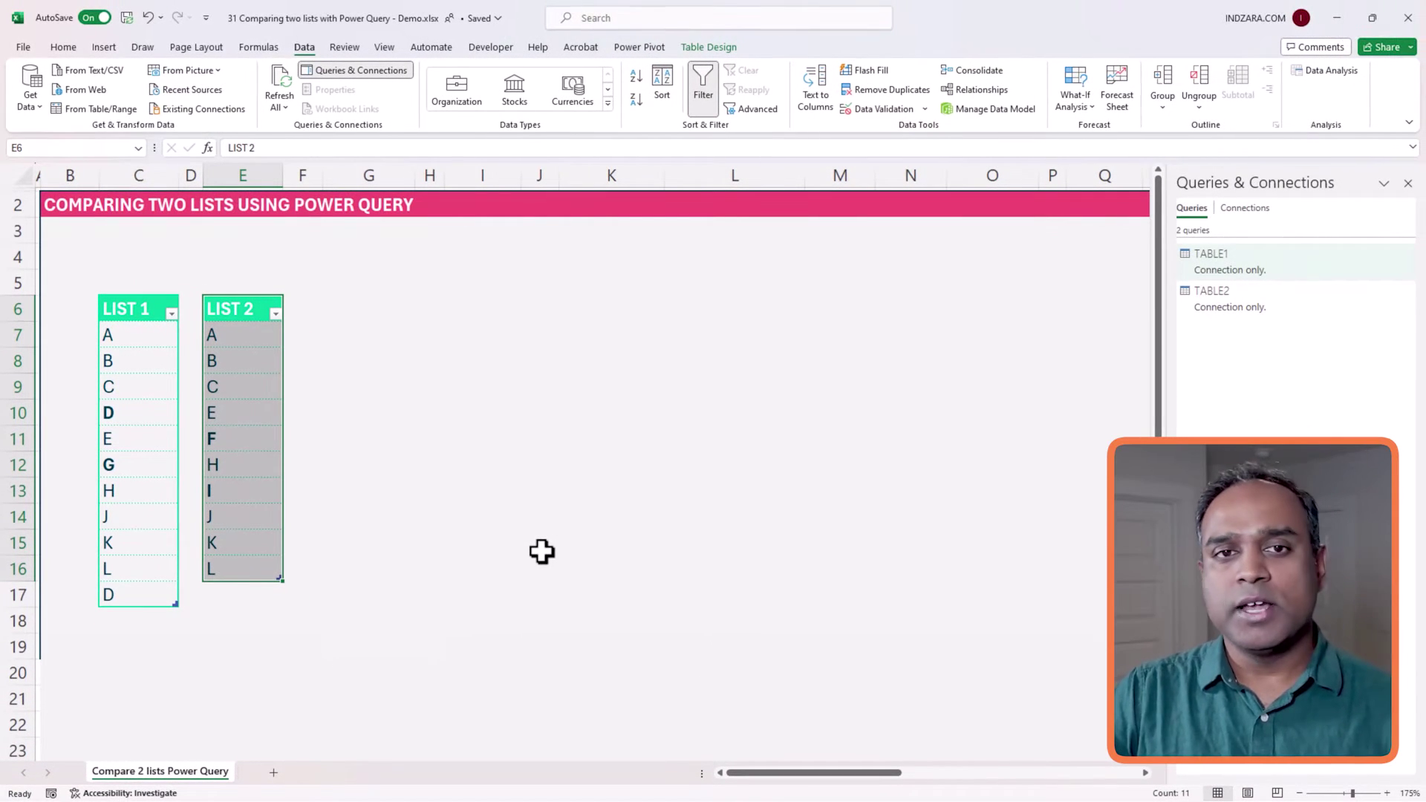
Edit TABLE1 from Queries & Connections and start Merge Queries as New
right_click(1255, 265)
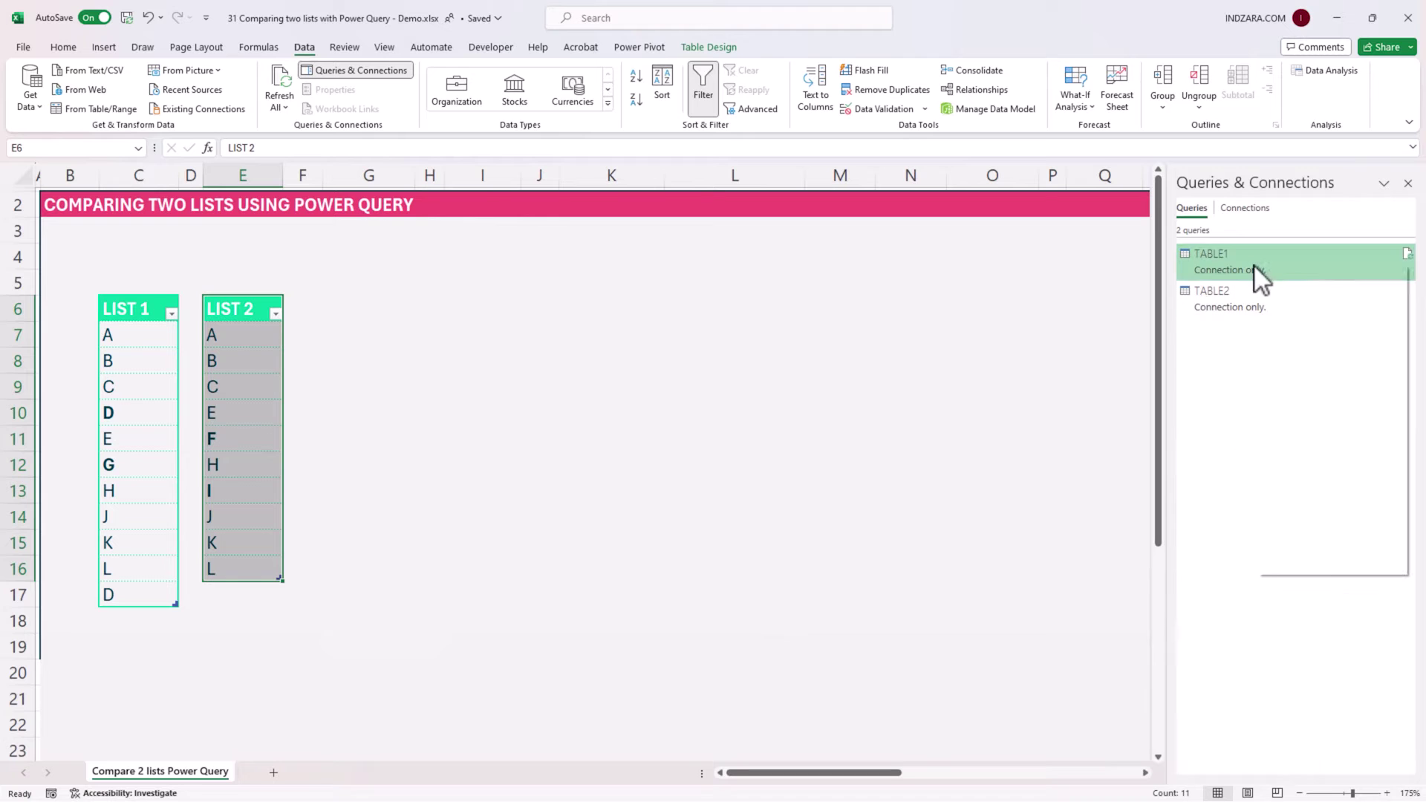
left_click(1290, 309)
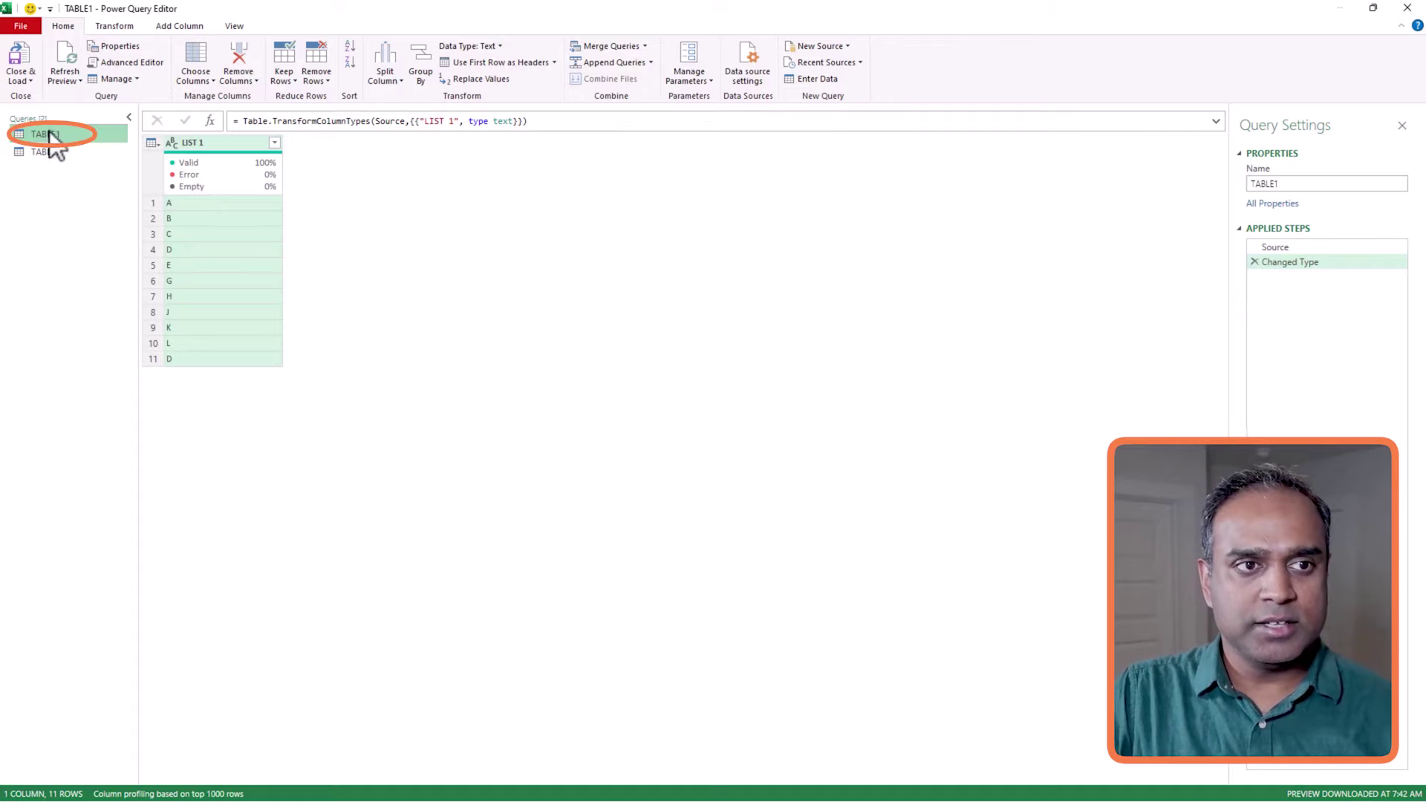
left_click(646, 47)
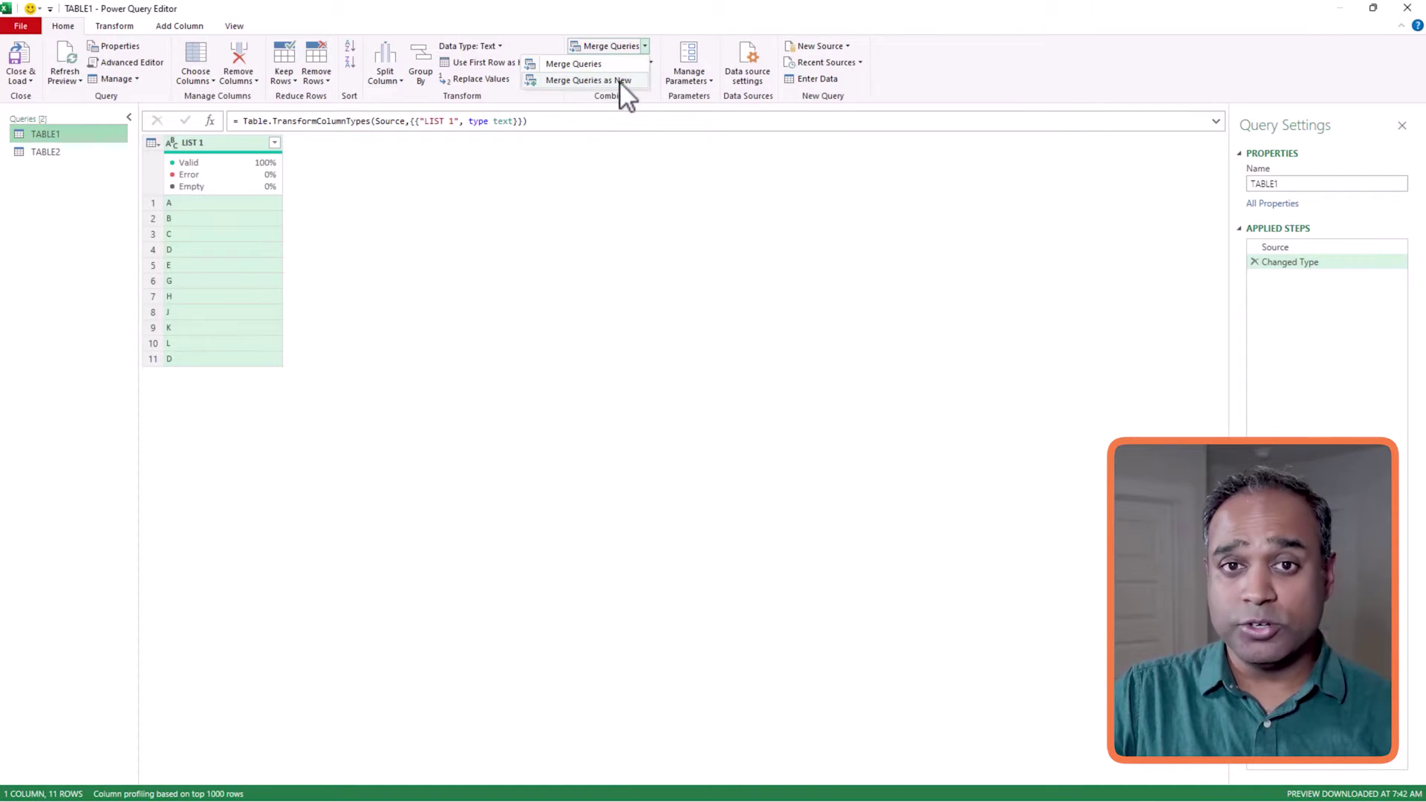
left_click(630, 80)
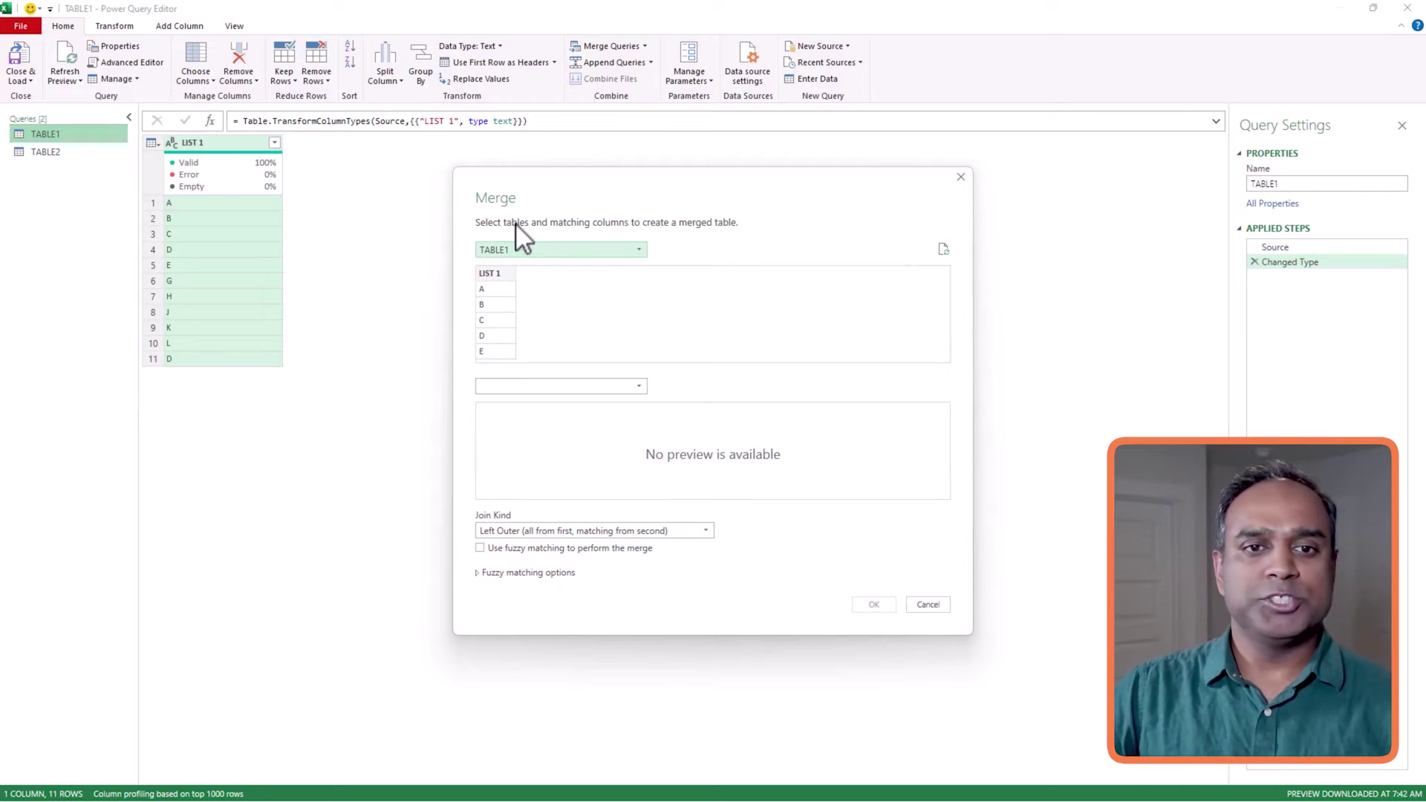
Merge TABLE1's LIST 1 column against TABLE2's LIST 2 column with a Left Anti join
left_click(500, 276)
left_click(638, 387)
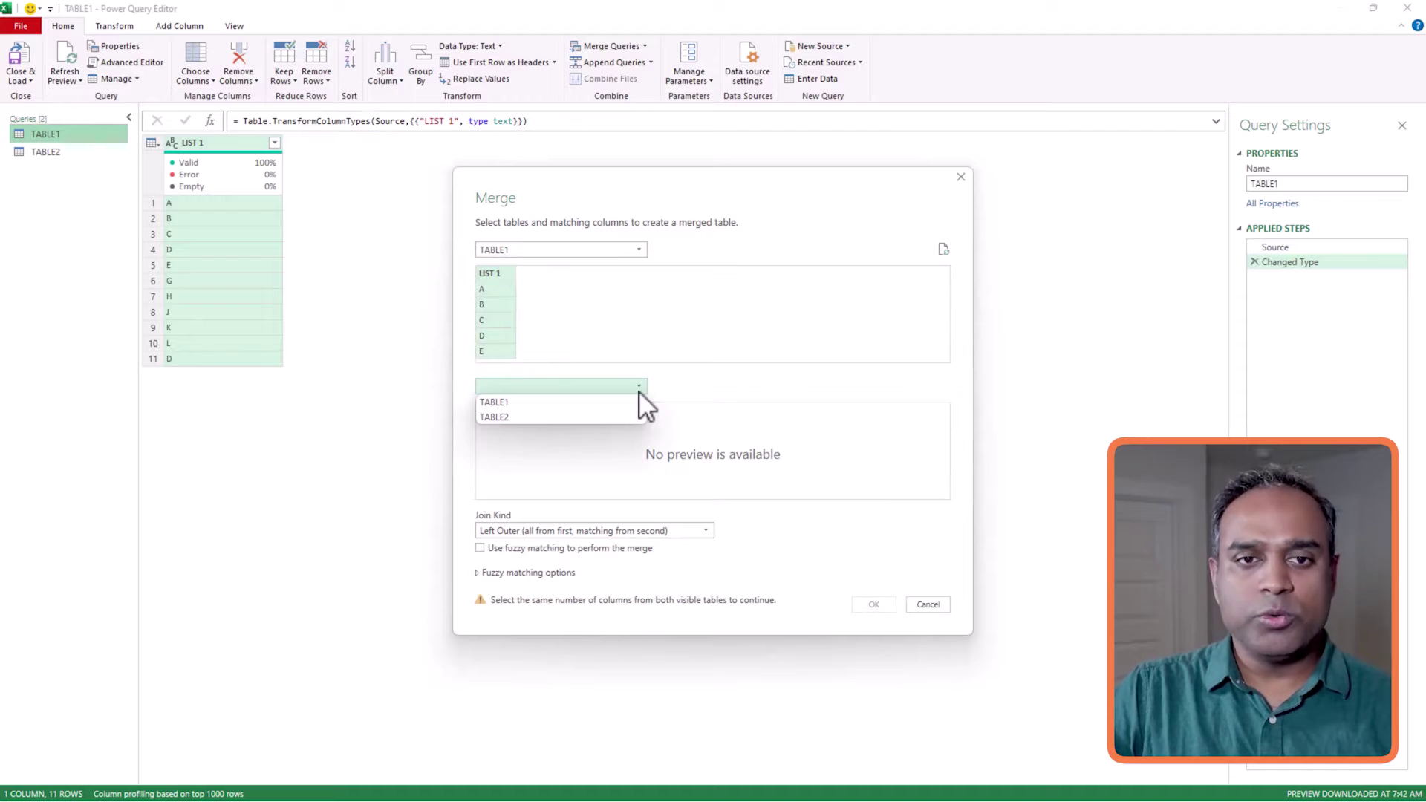
left_click(593, 418)
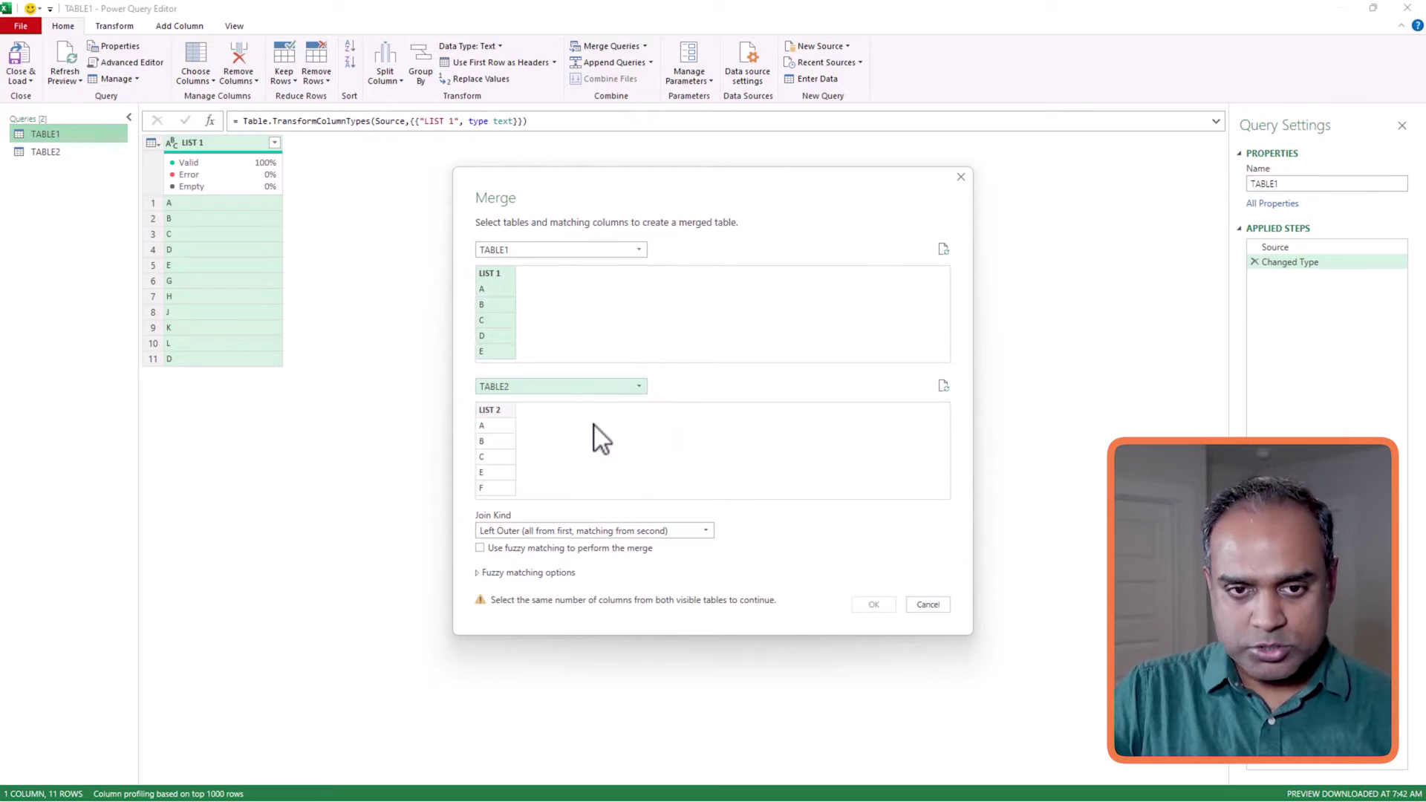
left_click(494, 409)
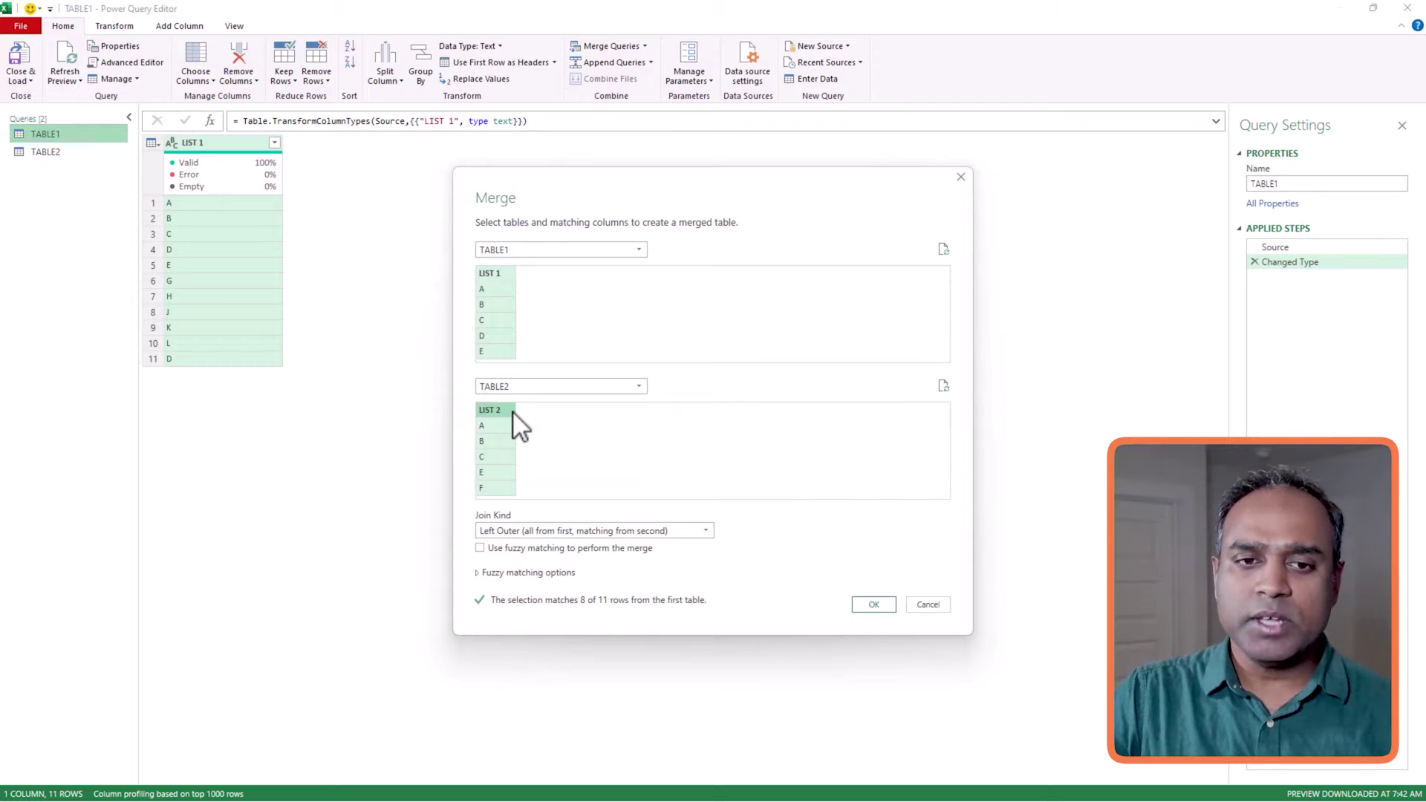
left_click(519, 532)
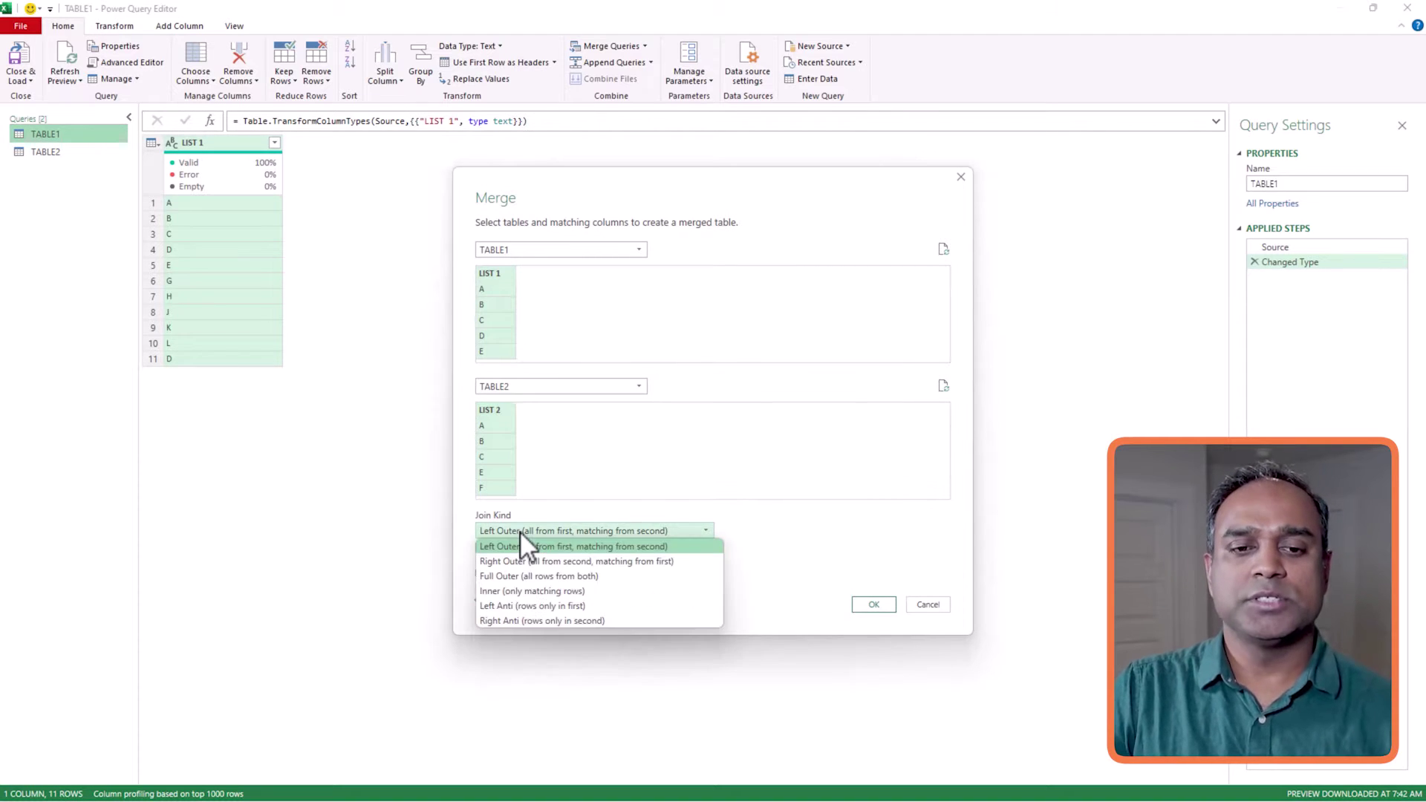
left_click(555, 606)
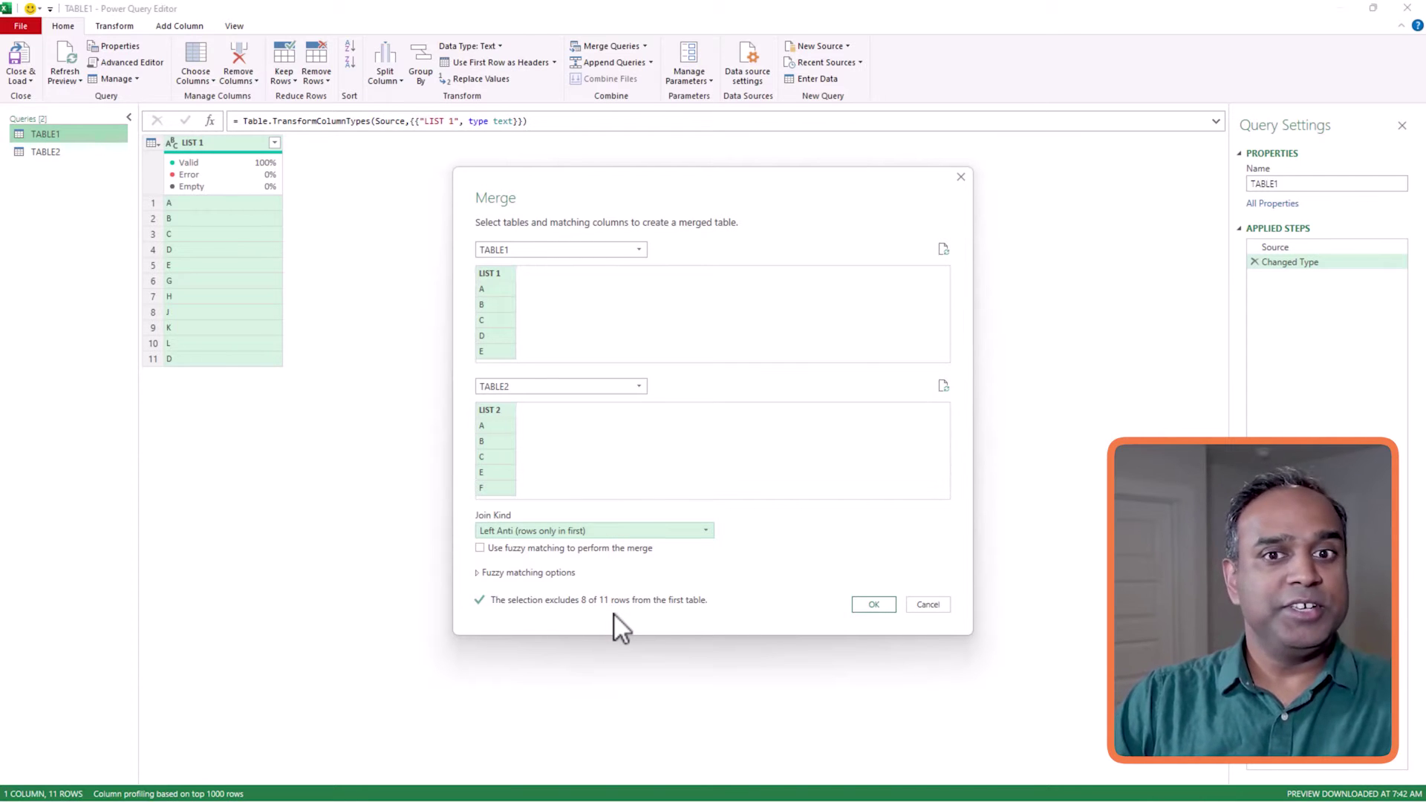
left_click(873, 606)
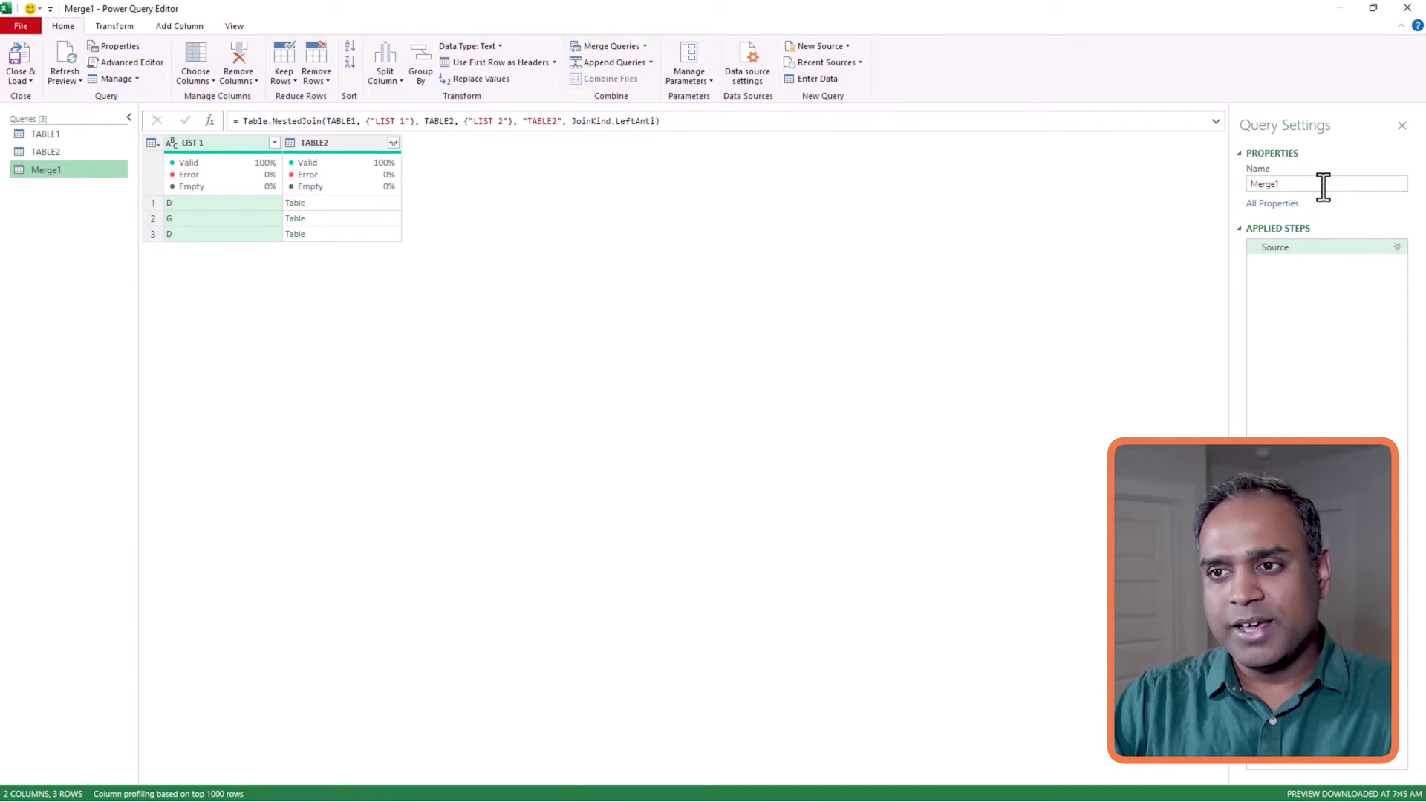
Rename the Merge1 query to OnlyInList1 in Query Settings
left_click_drag(1321, 184, 1237, 184)
type("Onl")
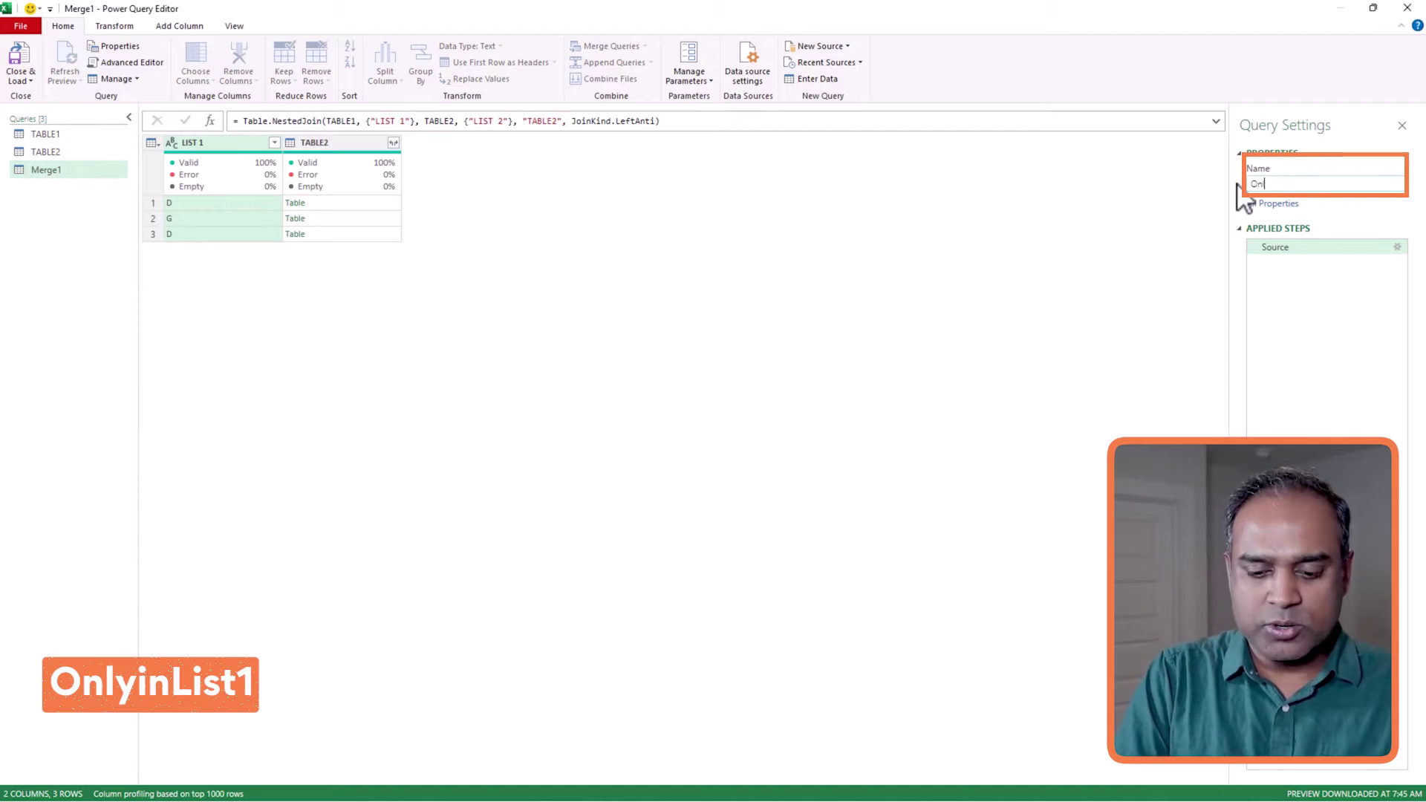
type("yinLi")
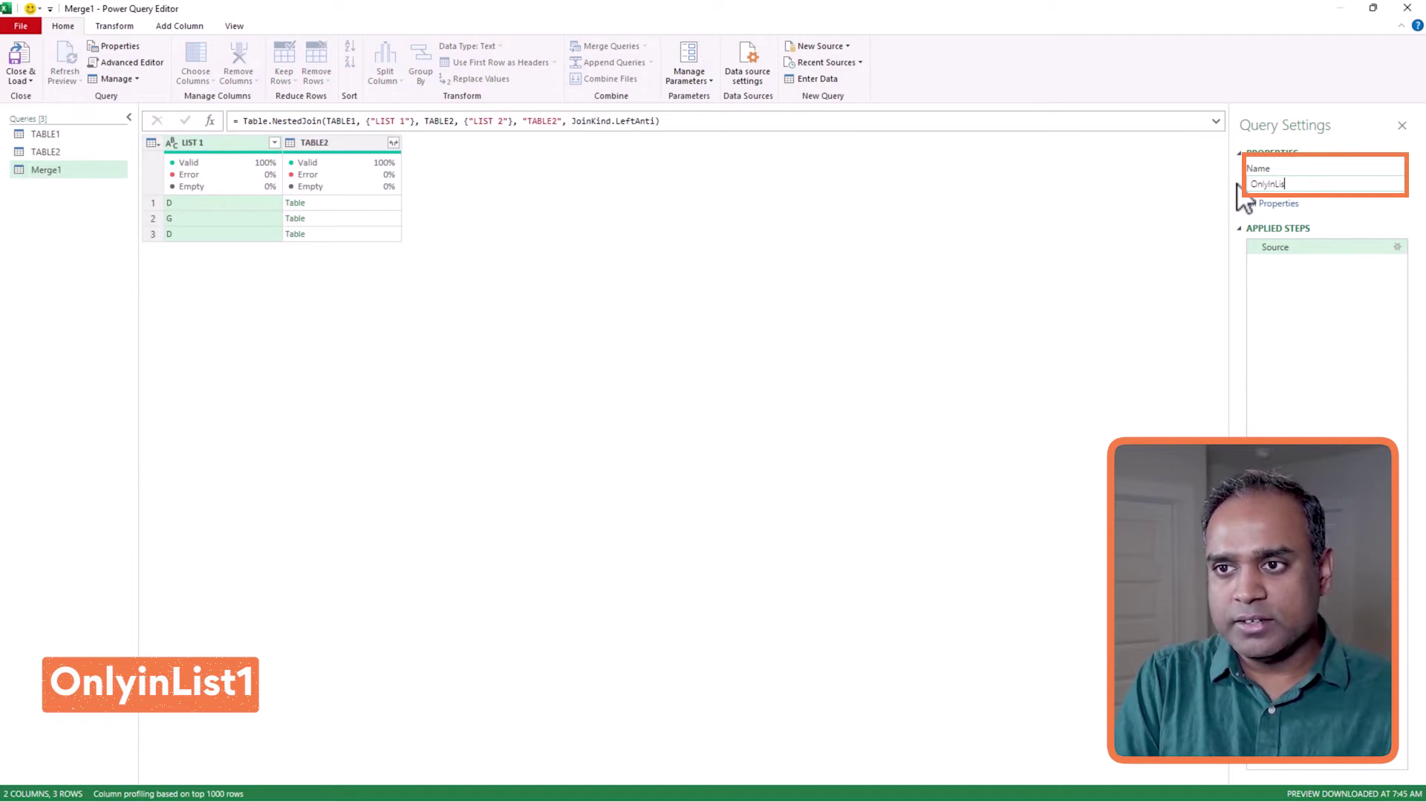
type("st1")
key("Return")
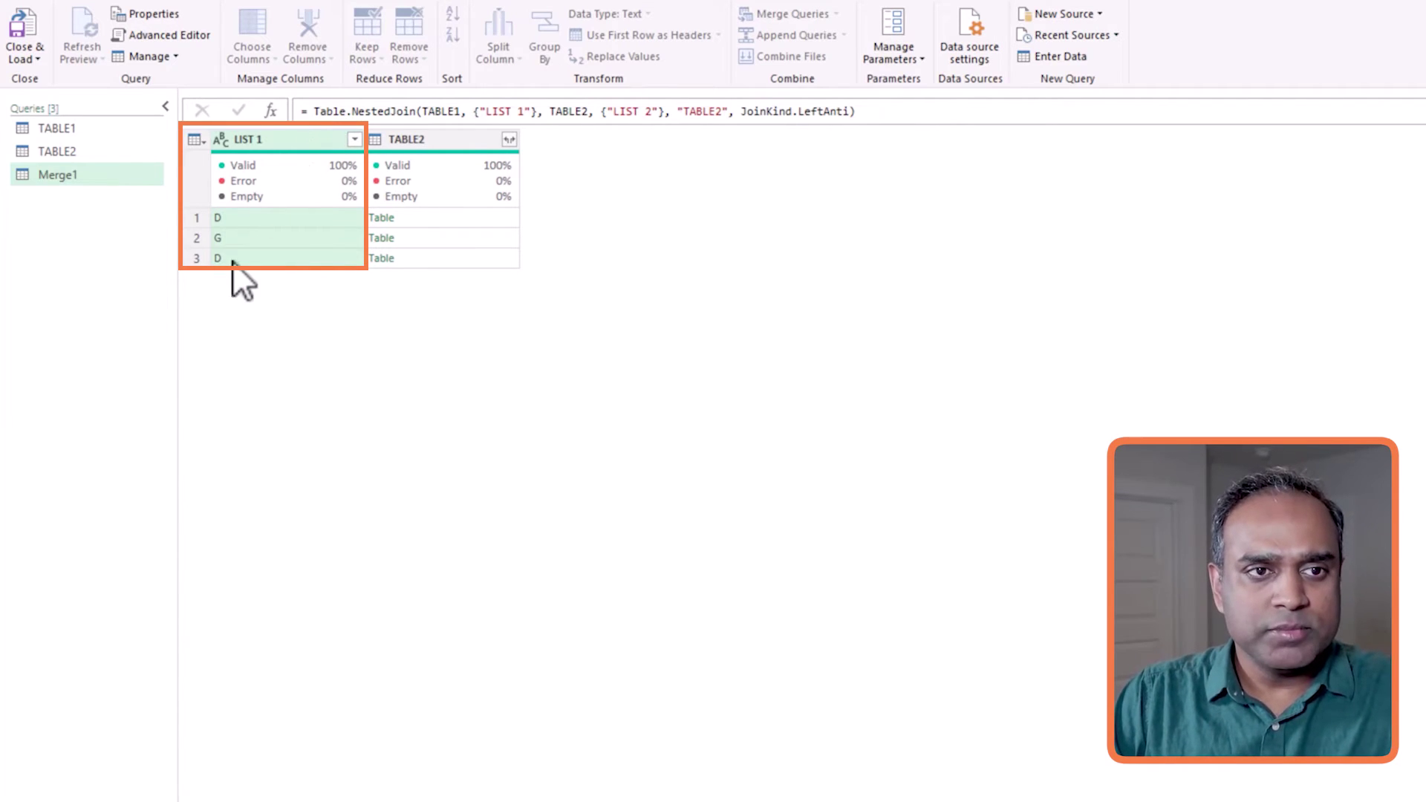
Drop the TABLE2 column, remove duplicate values and sort LIST 1 ascending
right_click(413, 138)
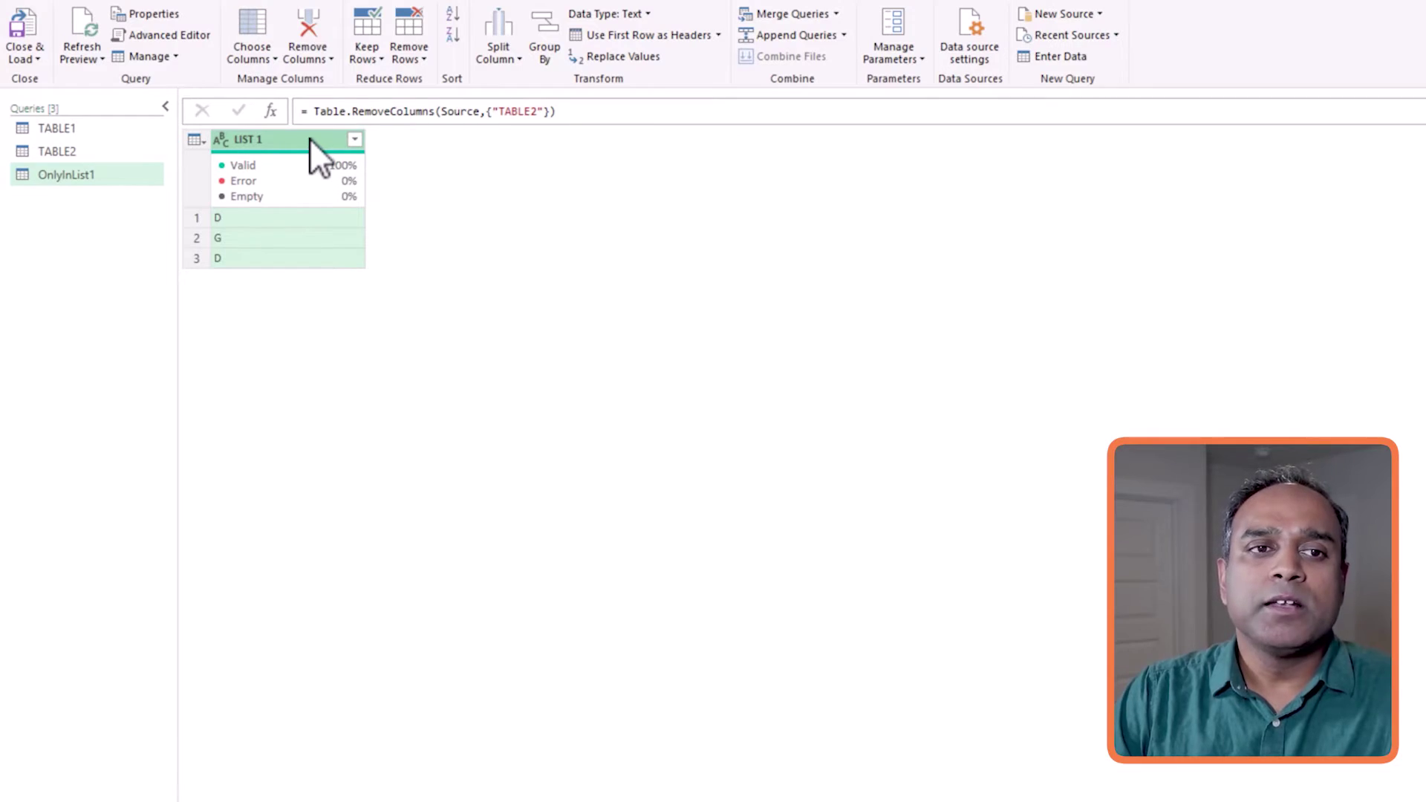
right_click(310, 138)
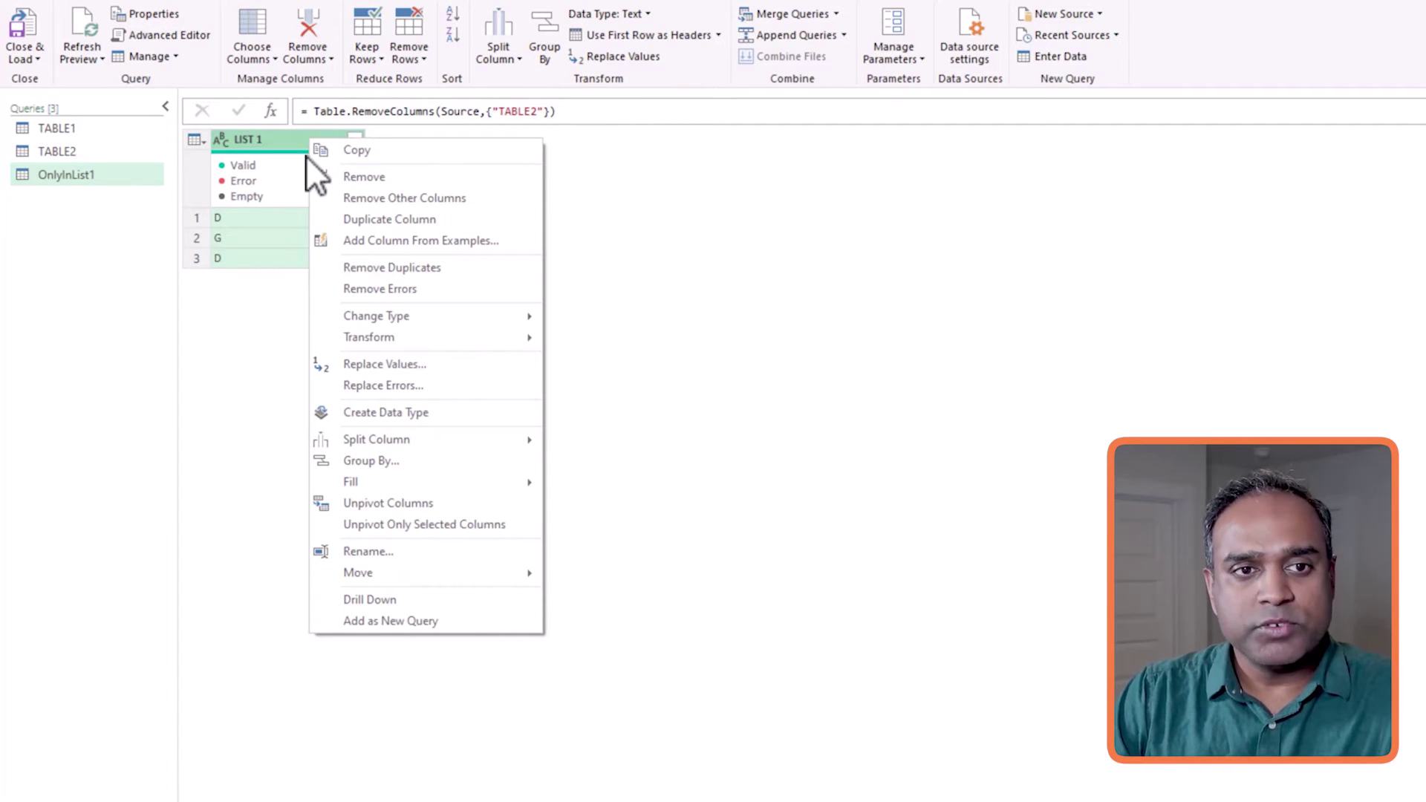
left_click(230, 246)
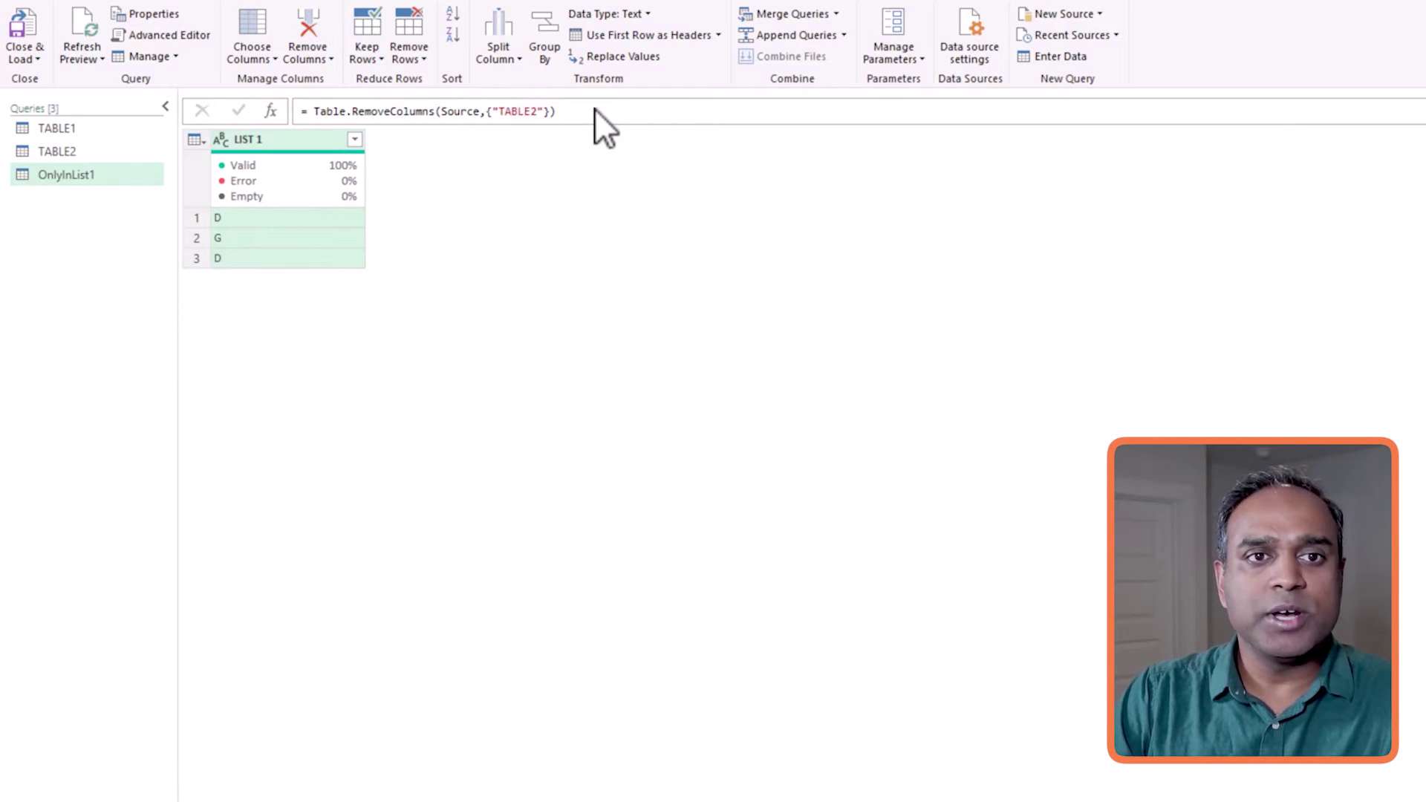
left_click(411, 61)
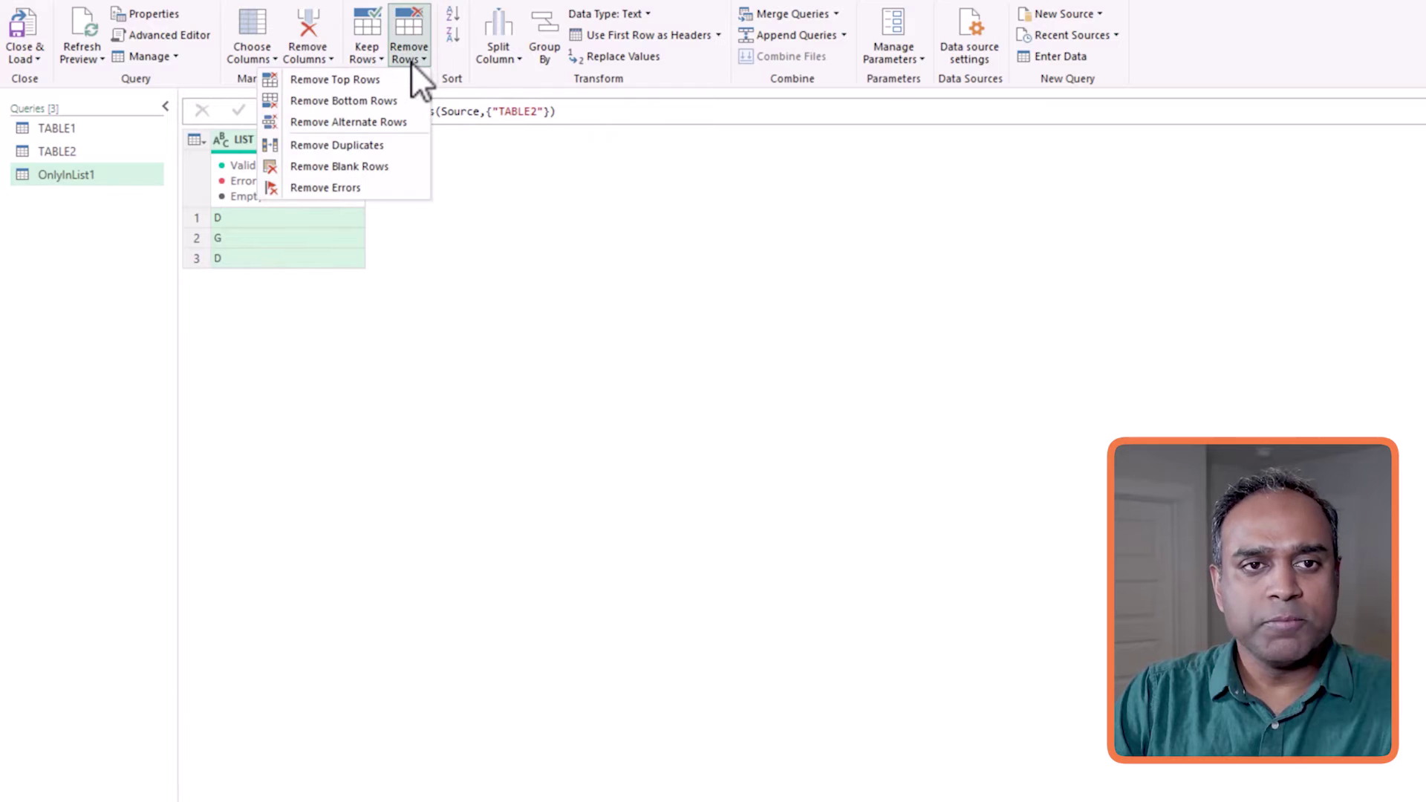
left_click(335, 144)
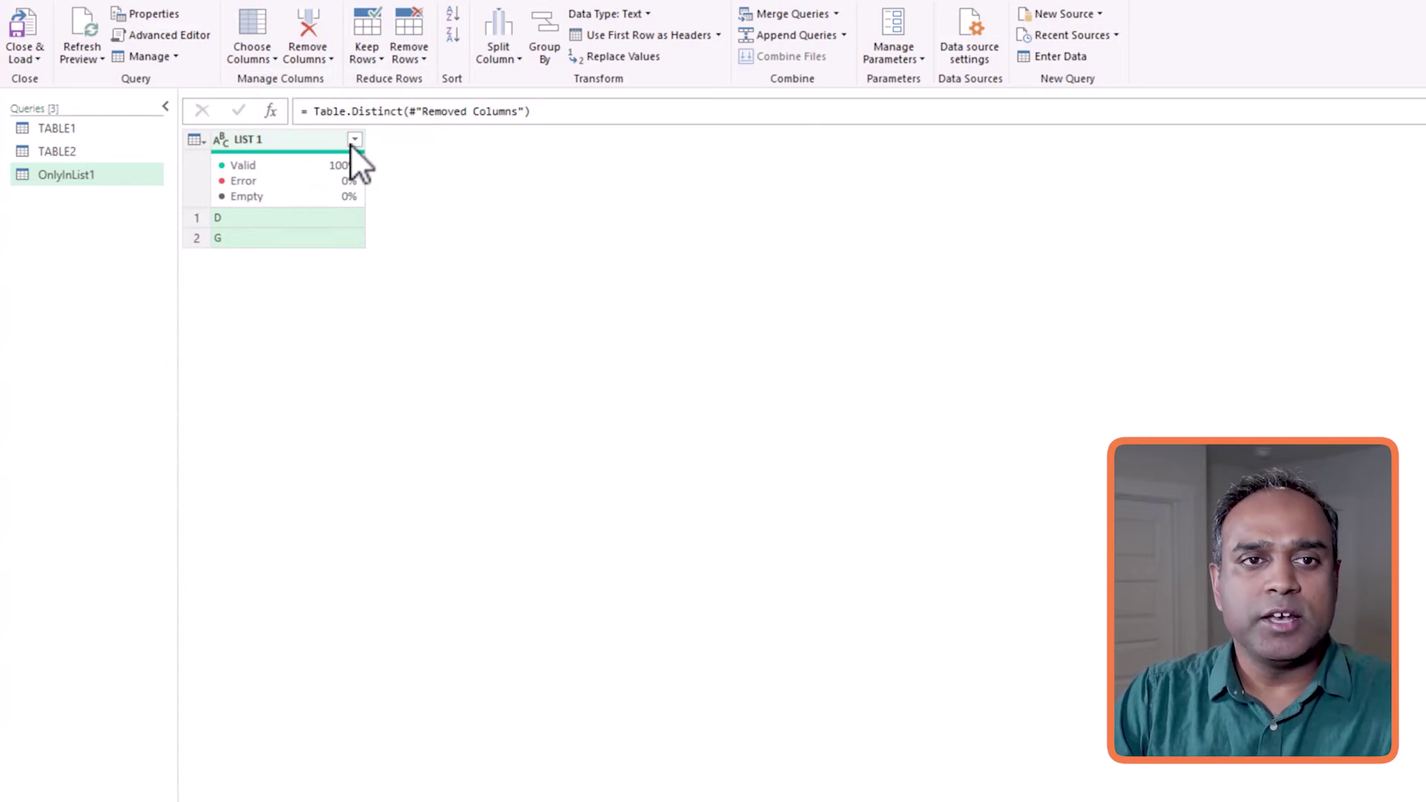
left_click(456, 18)
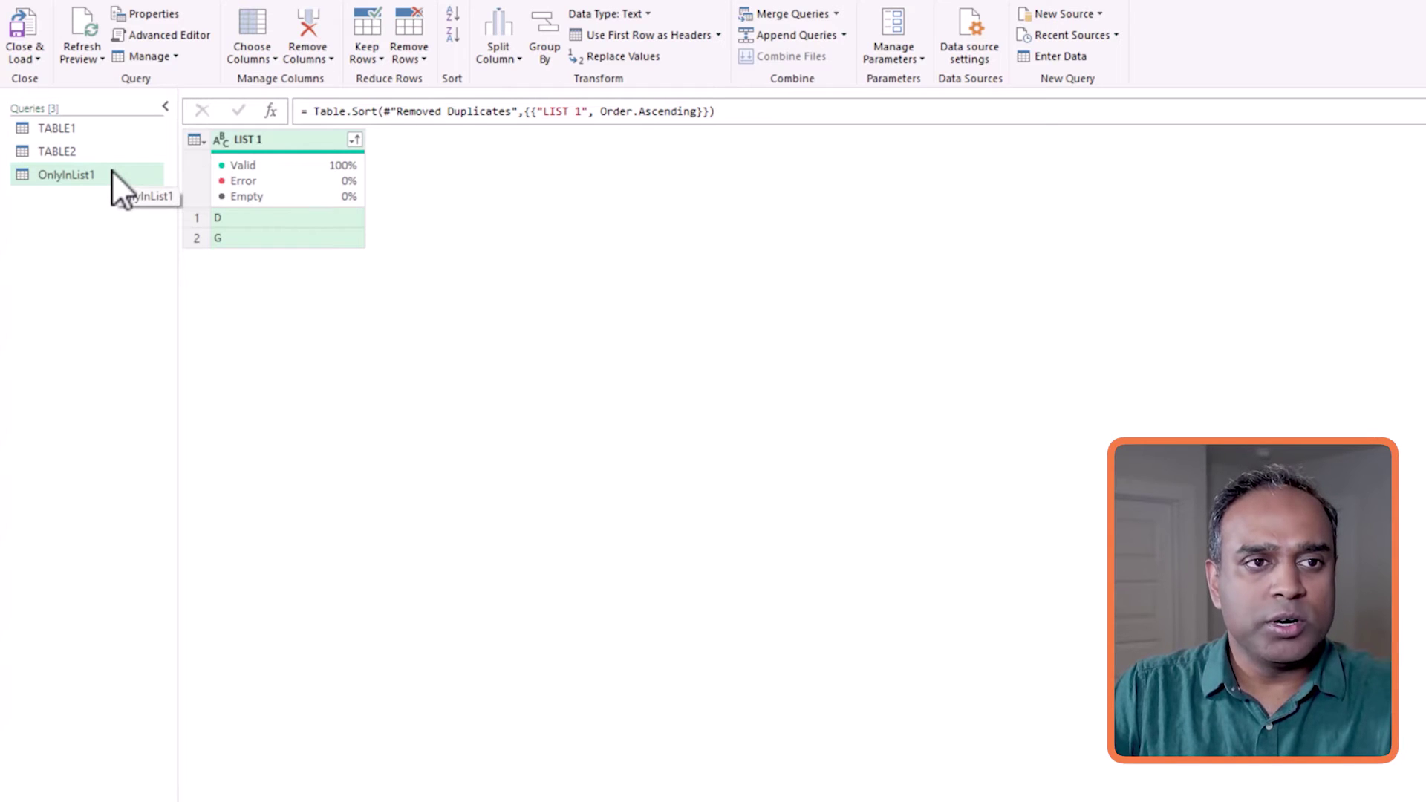
Load OnlyInList1 as a table on the existing worksheet at cell I6
left_click(23, 54)
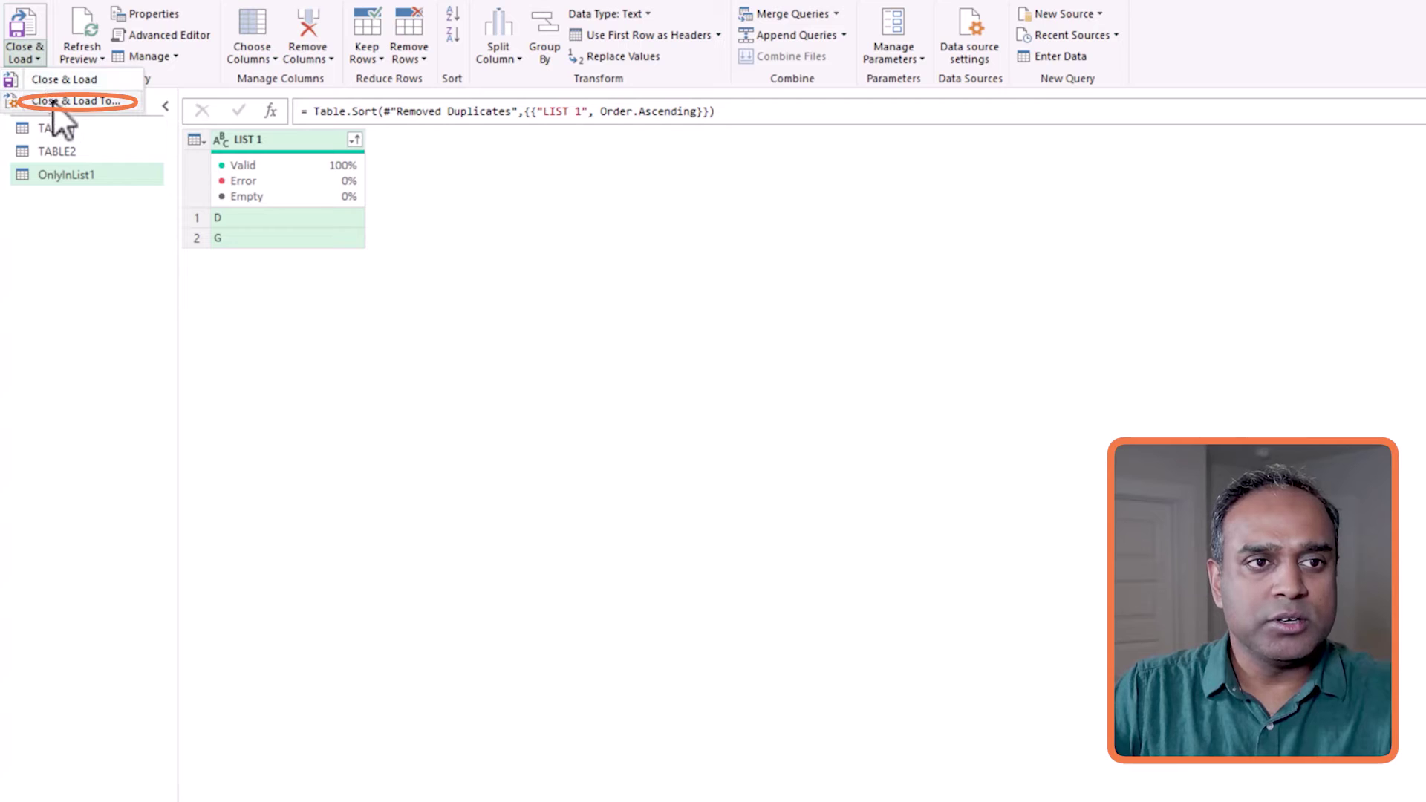
left_click(52, 100)
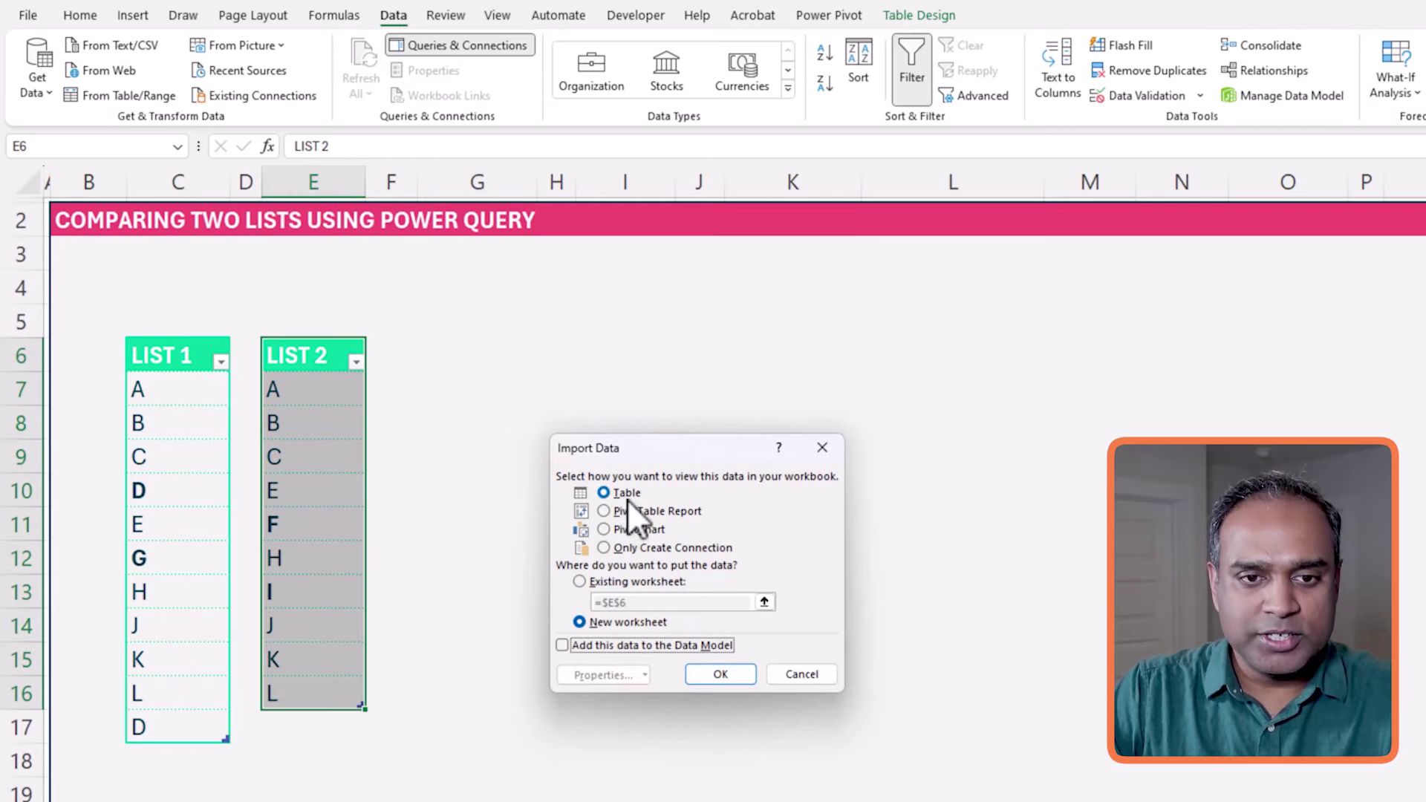
left_click(638, 583)
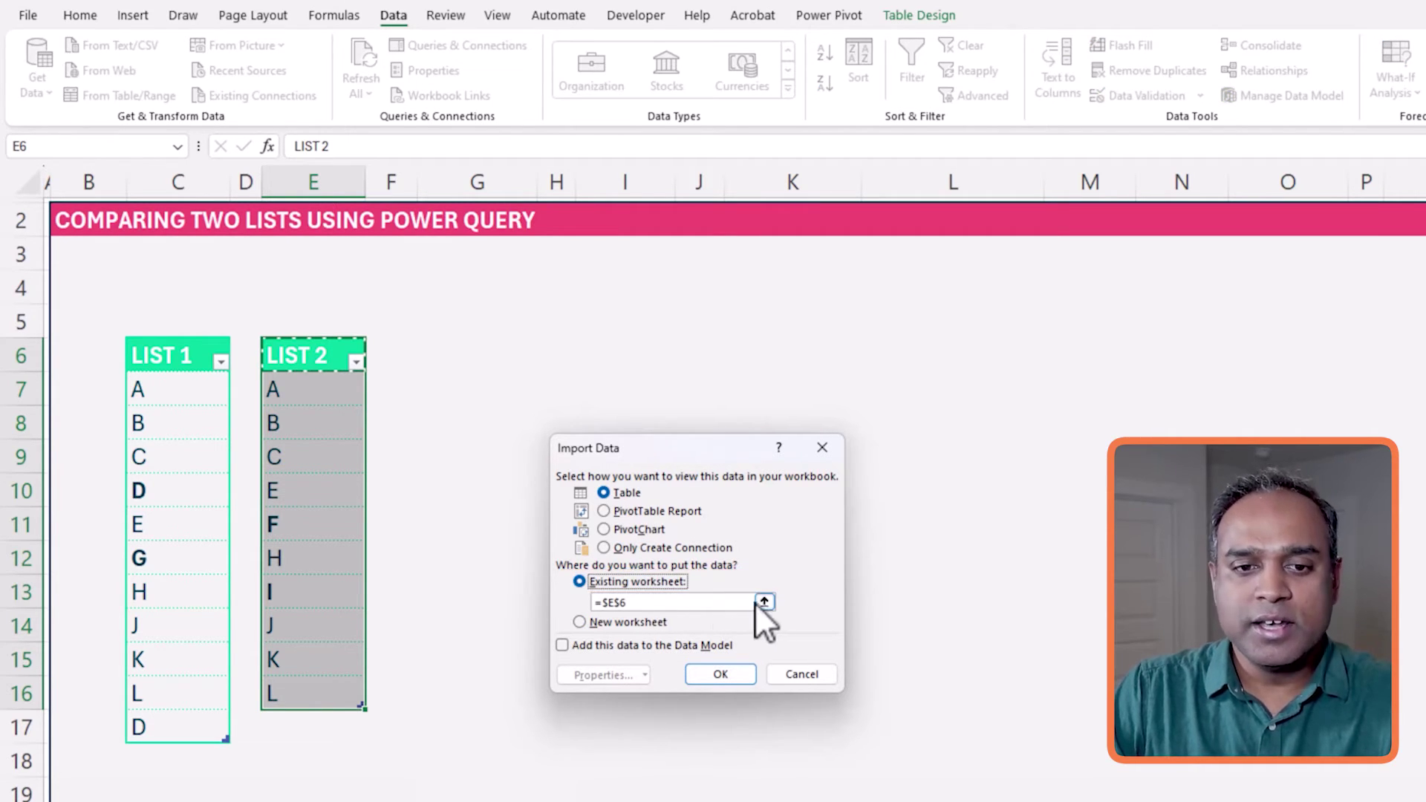
left_click(732, 603)
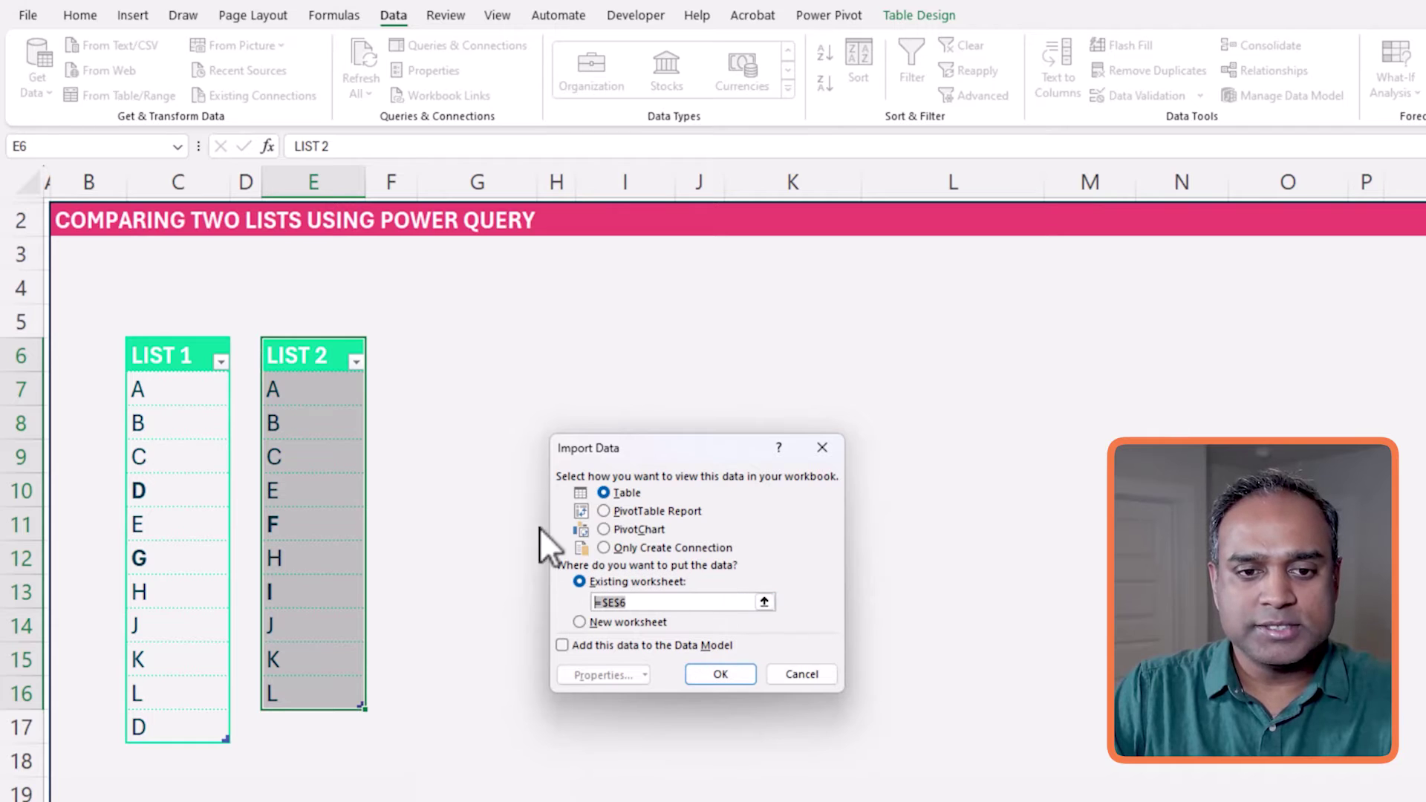
left_click(546, 349)
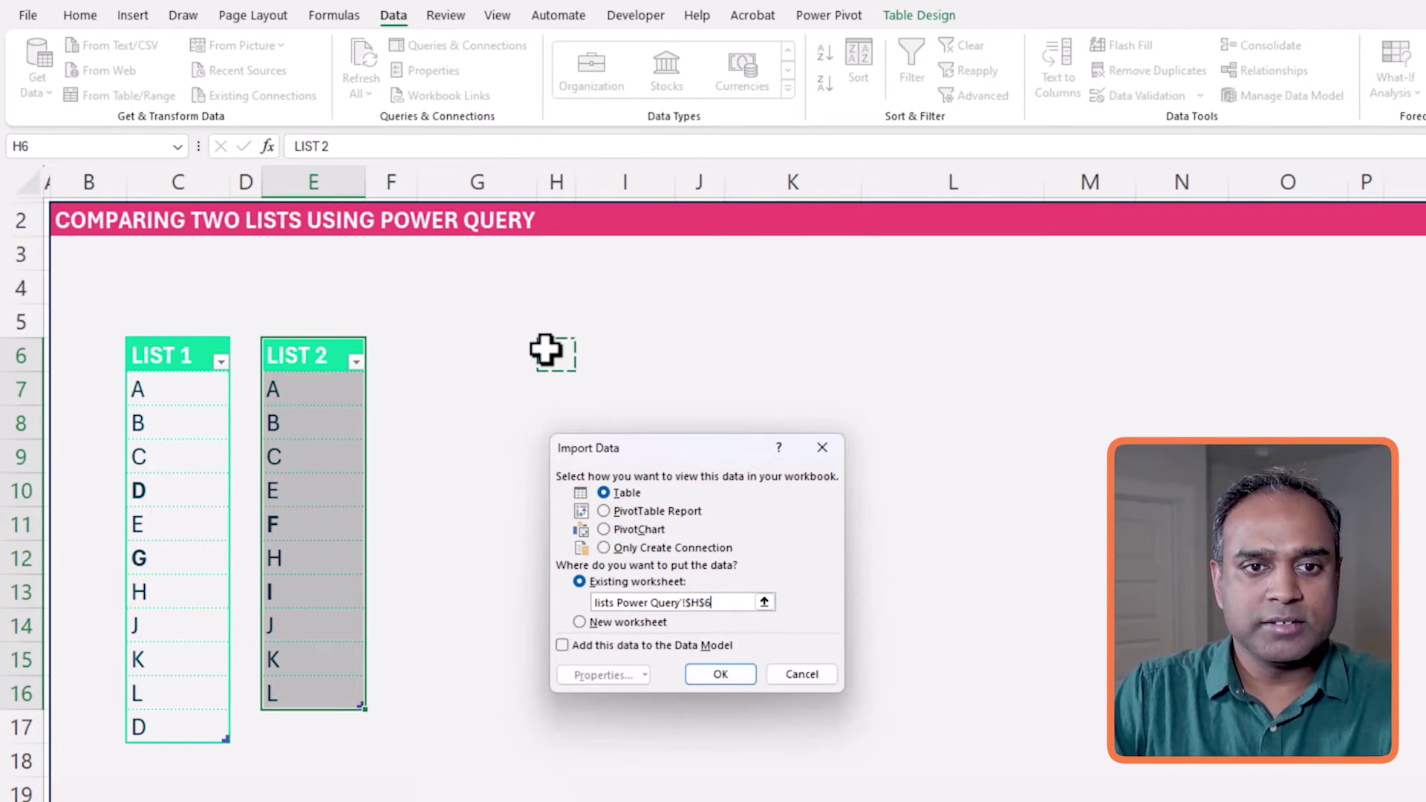
left_click(614, 359)
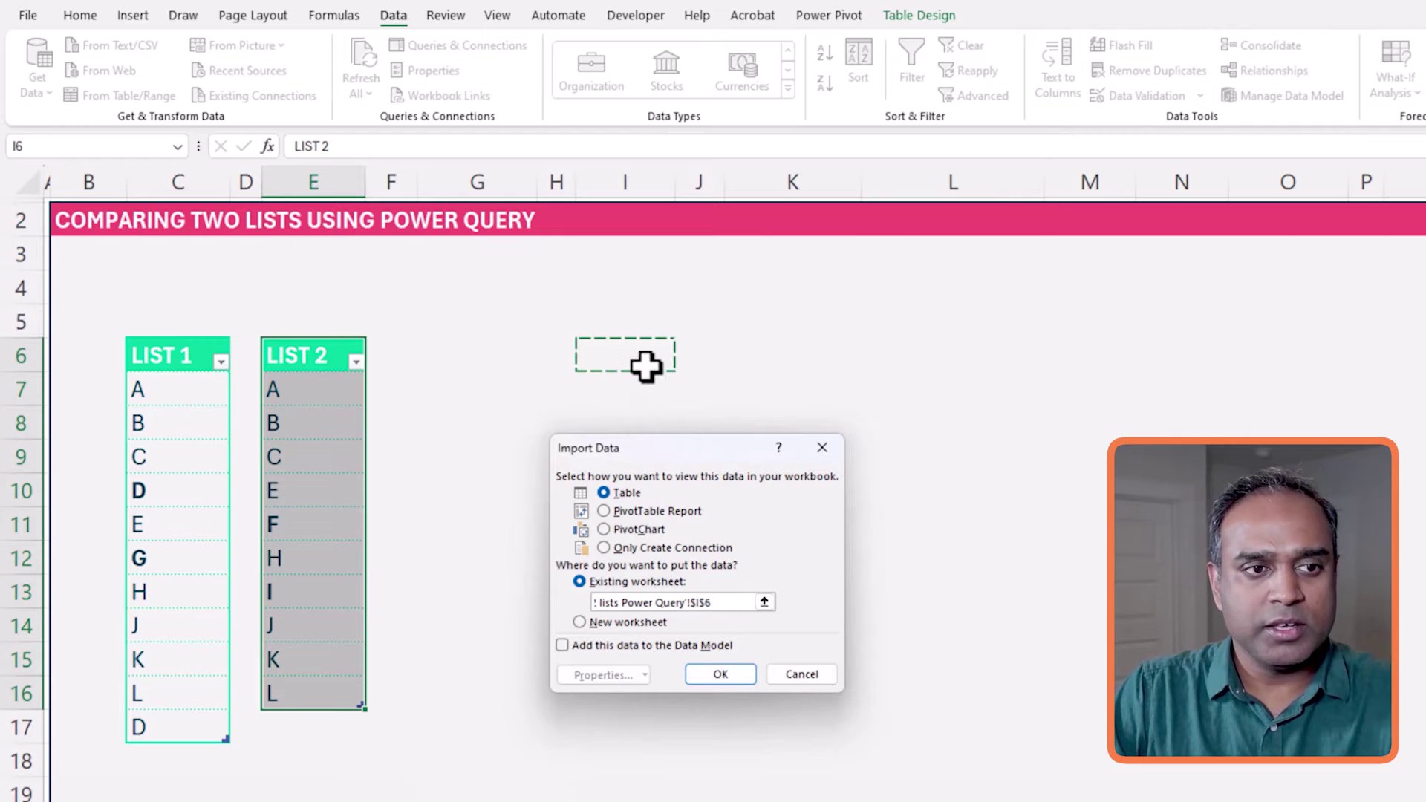
left_click(718, 673)
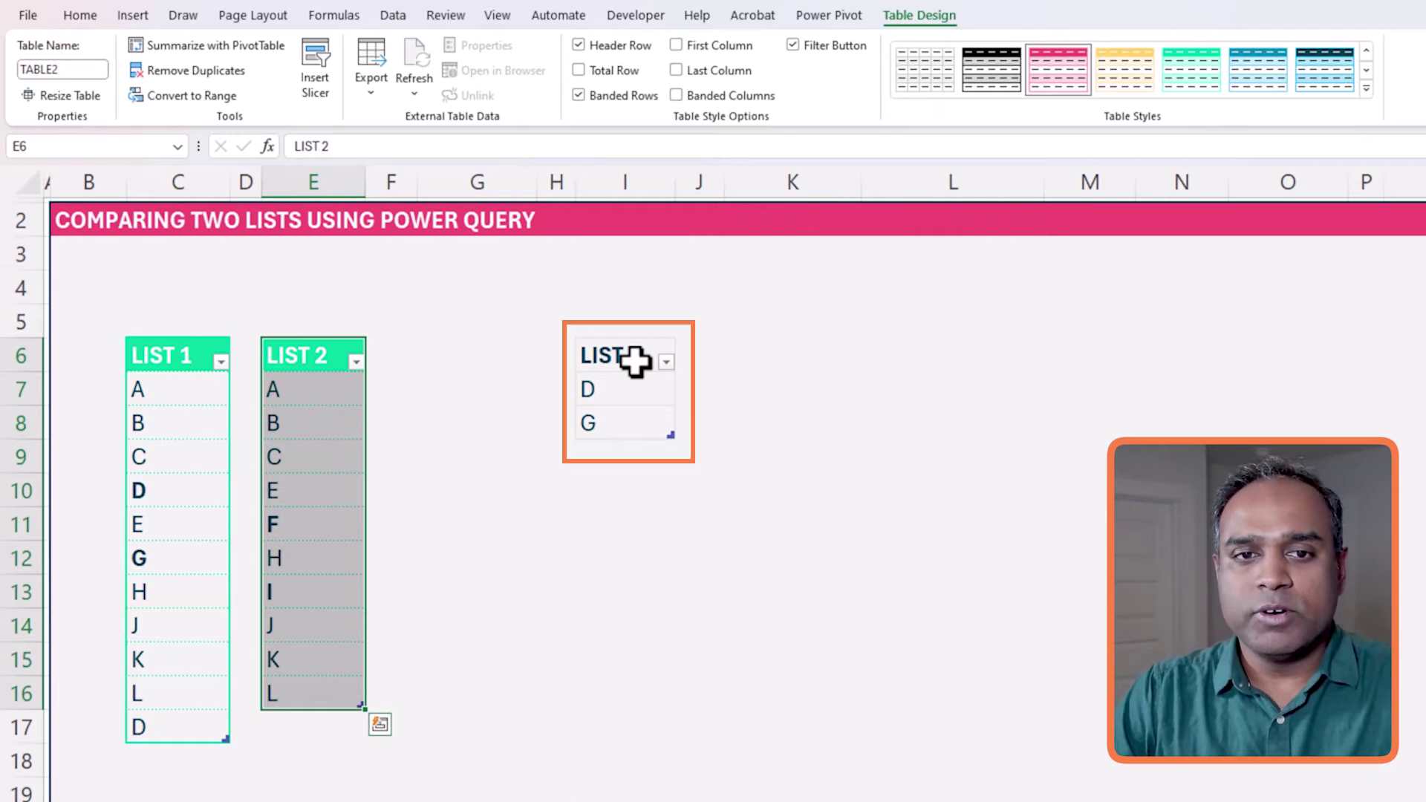
Apply the pink medium table style to the OnlyInList1 table at I6
left_click_drag(635, 361, 640, 421)
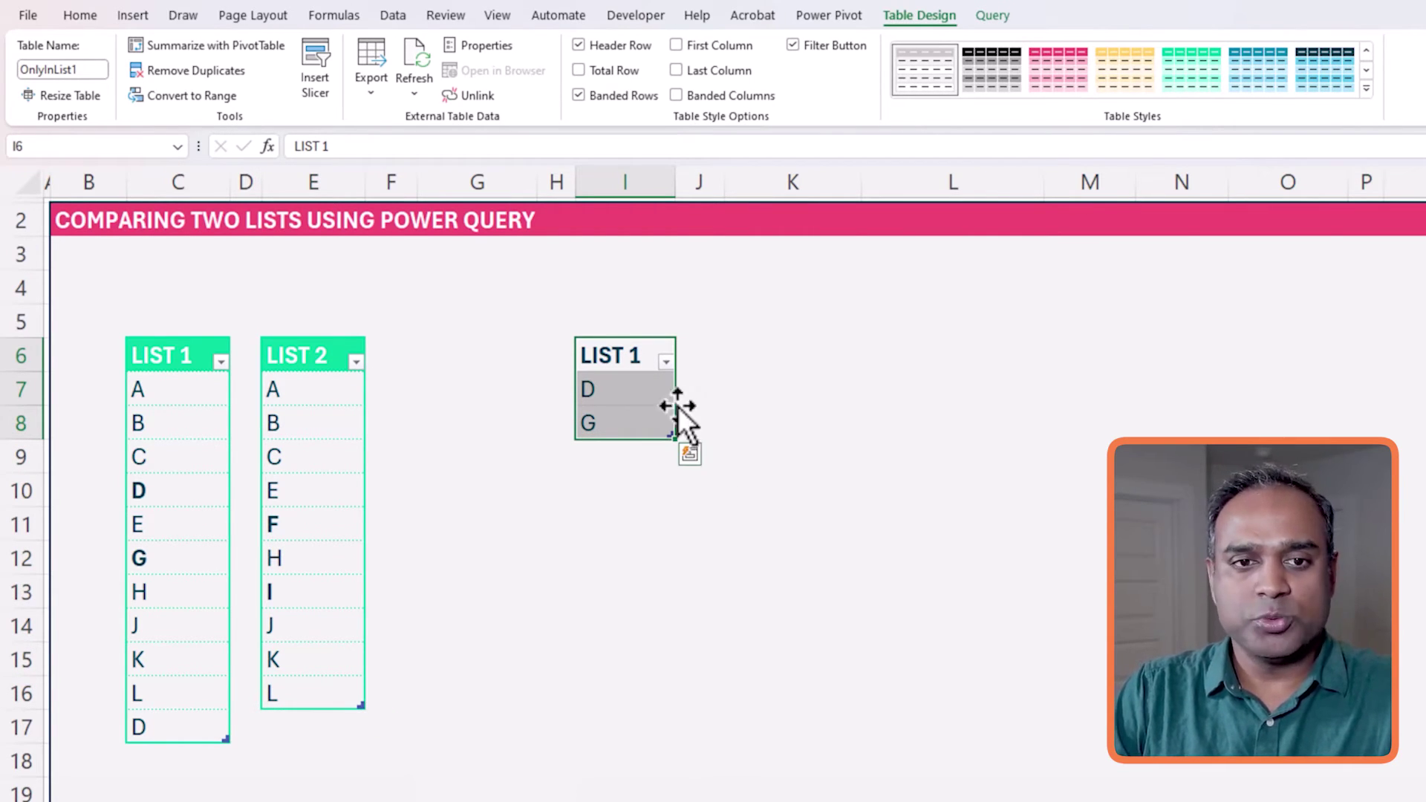
left_click(1367, 88)
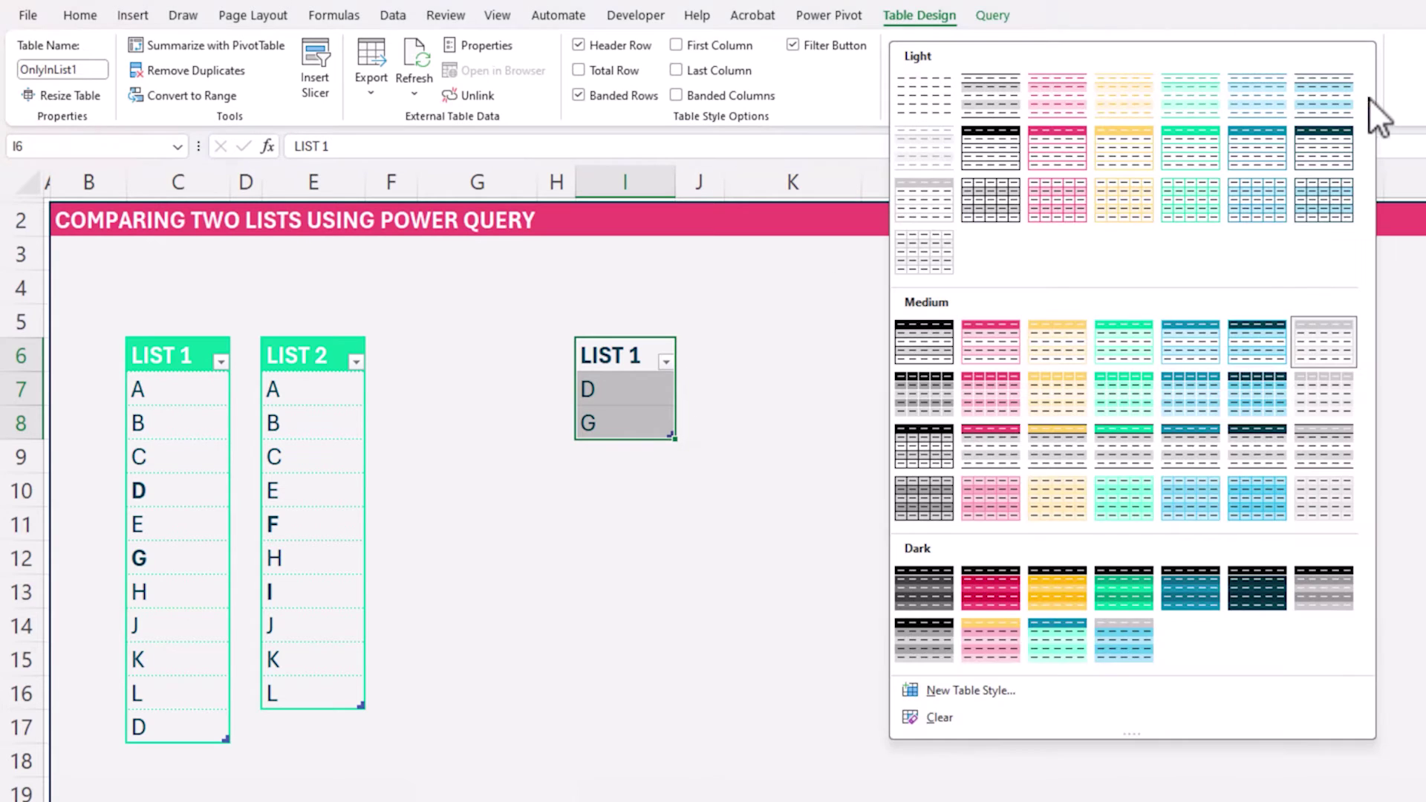
left_click(1011, 452)
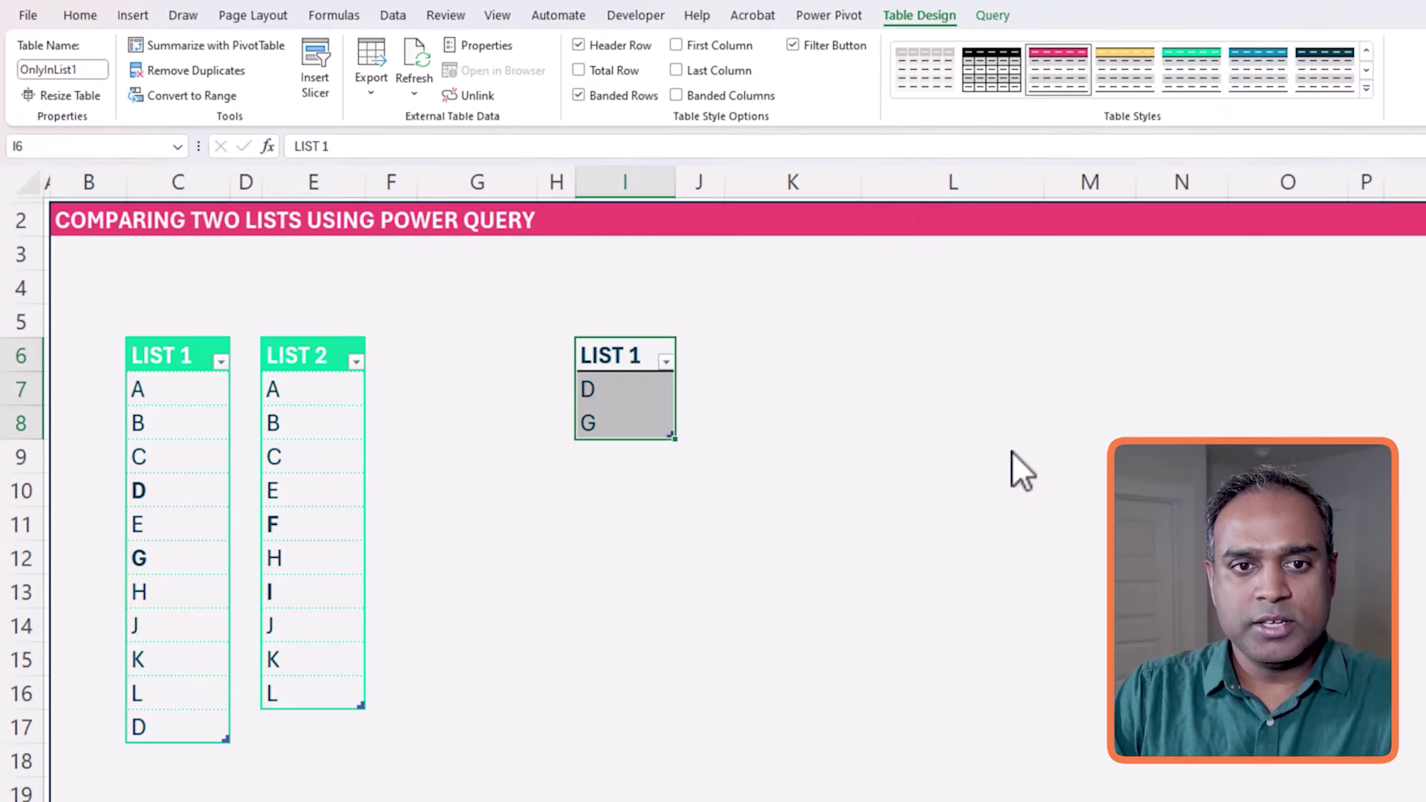
left_click(638, 525)
Set the table cells to No Fill and widen column I slightly
left_click(618, 357)
left_click_drag(618, 357, 627, 413)
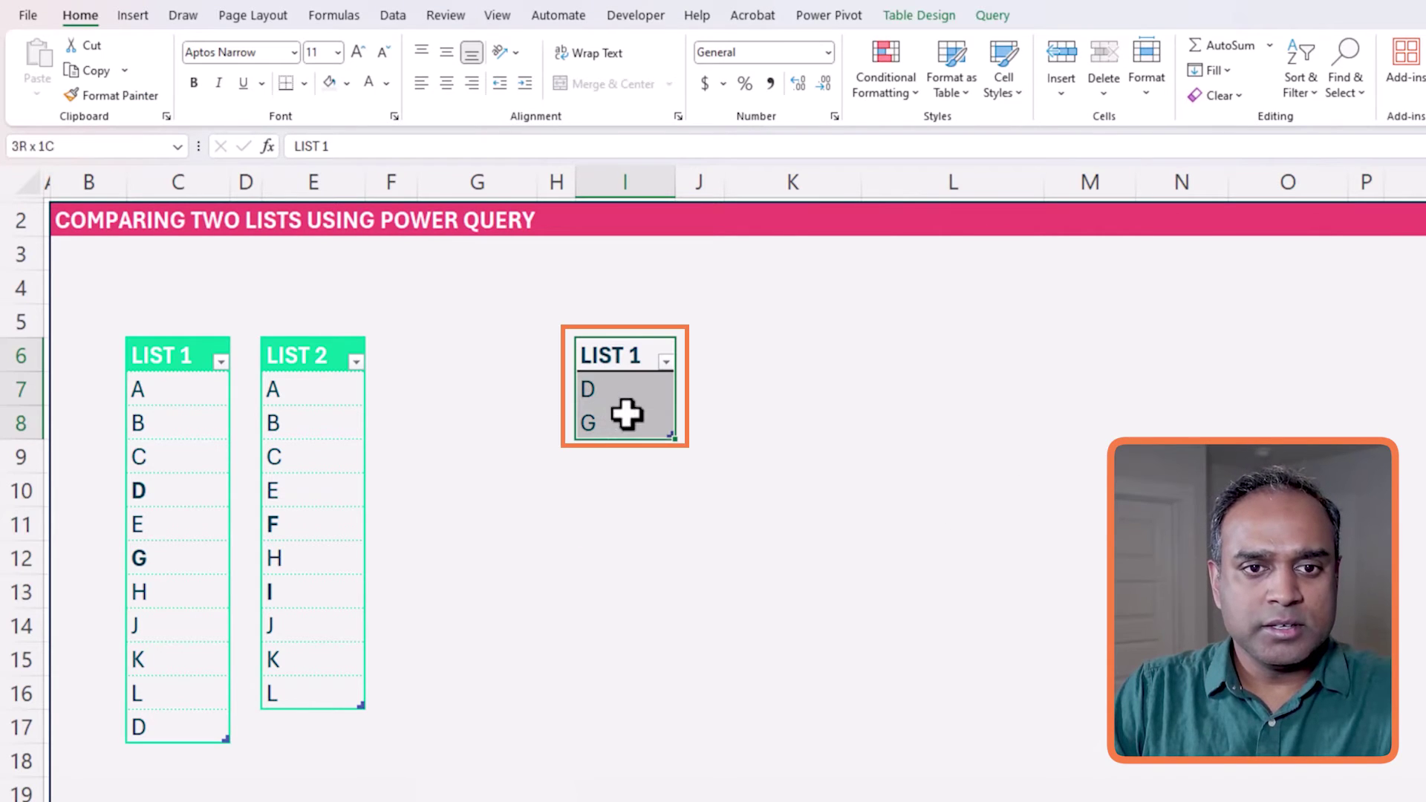
left_click(347, 83)
left_click(373, 297)
left_click(586, 556)
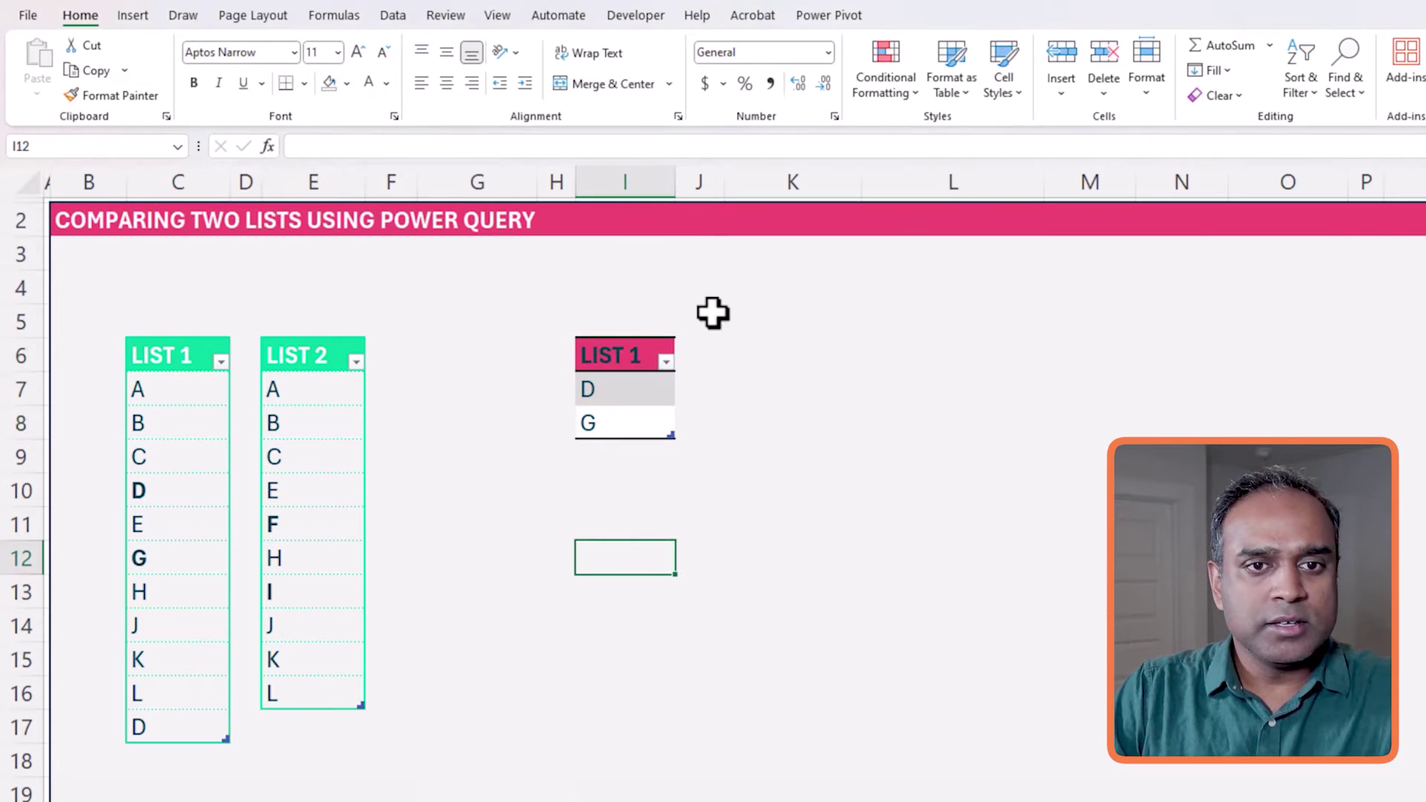
left_click_drag(675, 186, 678, 186)
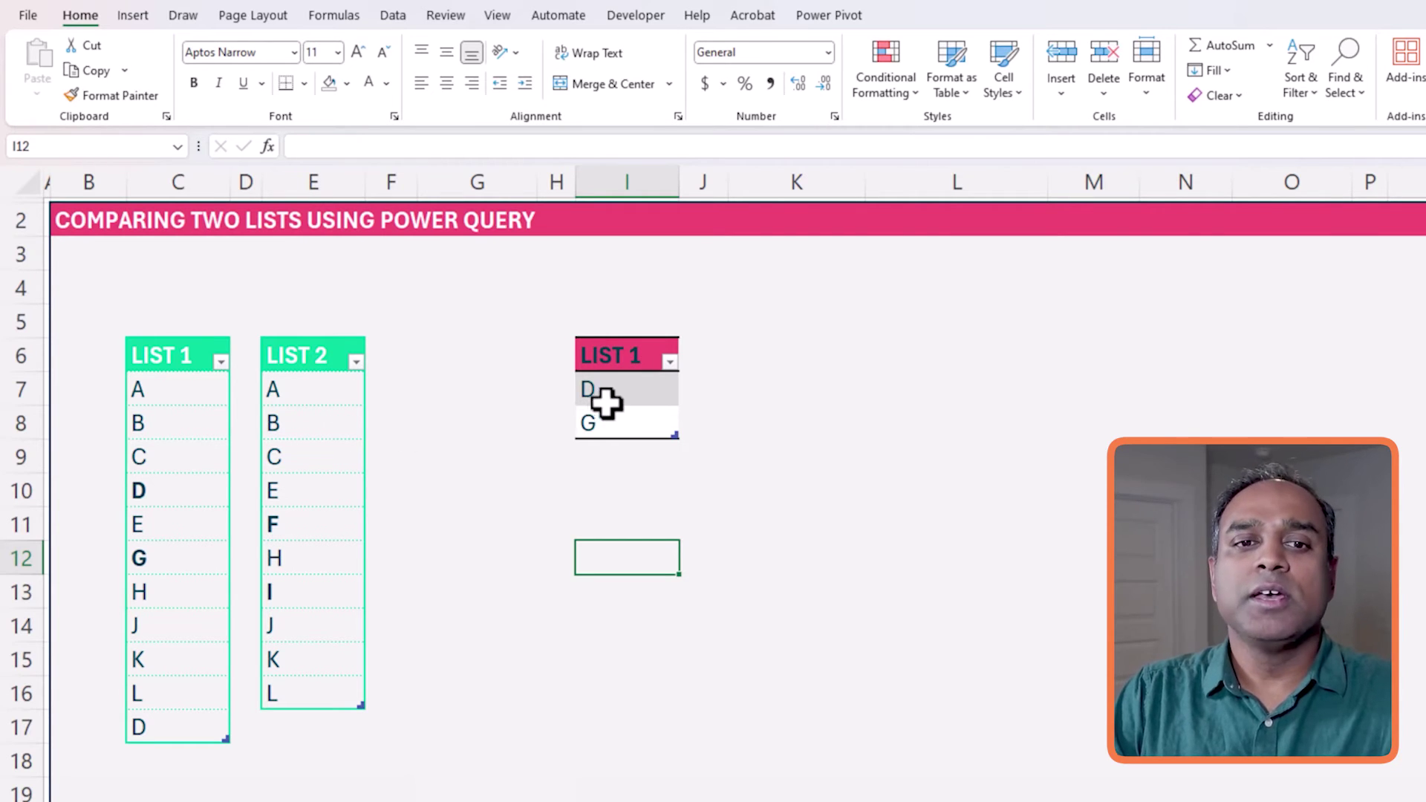
Edit the TABLE2 query from the Queries & Connections pane
mouse_move(1238, 319)
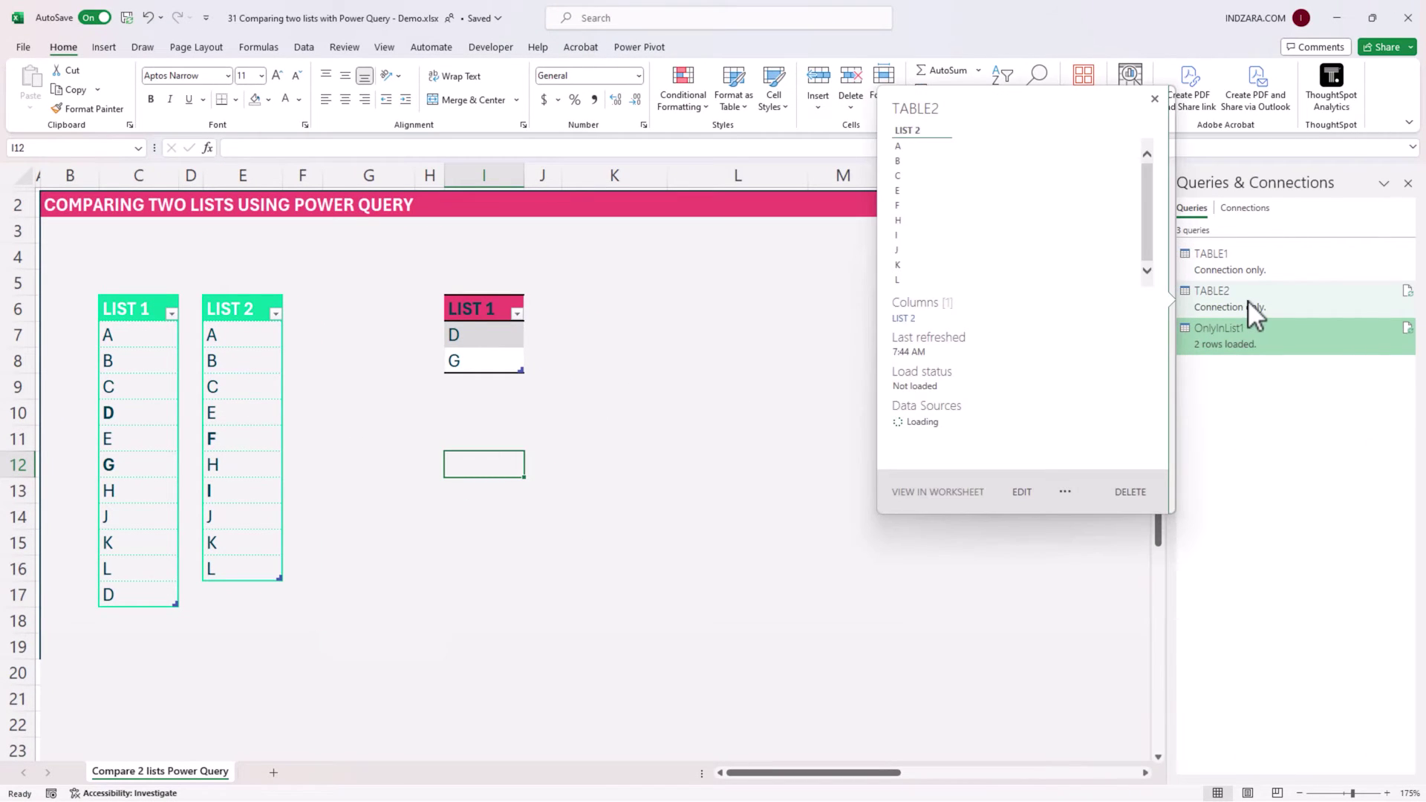
right_click(1247, 301)
left_click(1271, 346)
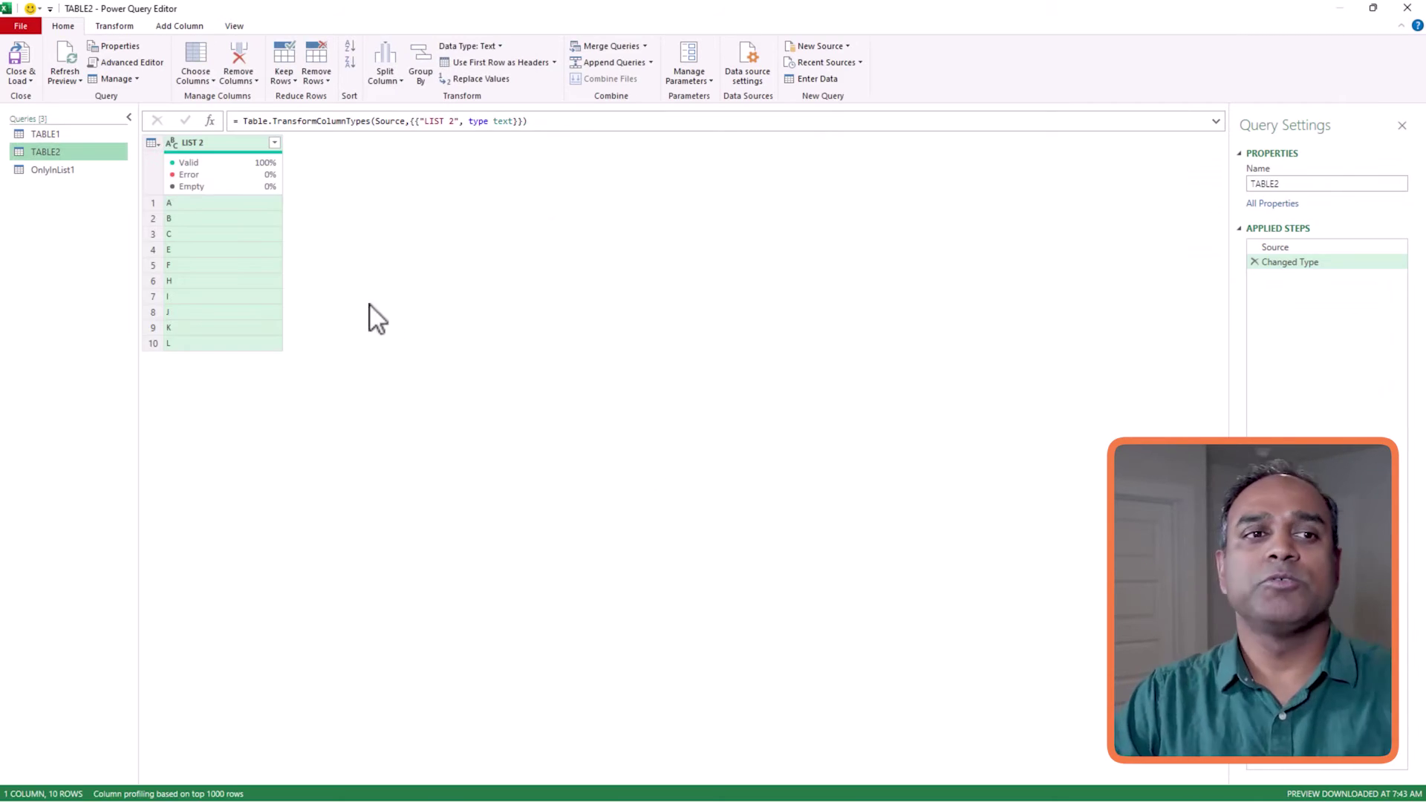
Merge TABLE2 with TABLE1 as a new query, matching LIST 2 to LIST 1 with a Left Anti join
left_click(643, 46)
left_click(629, 78)
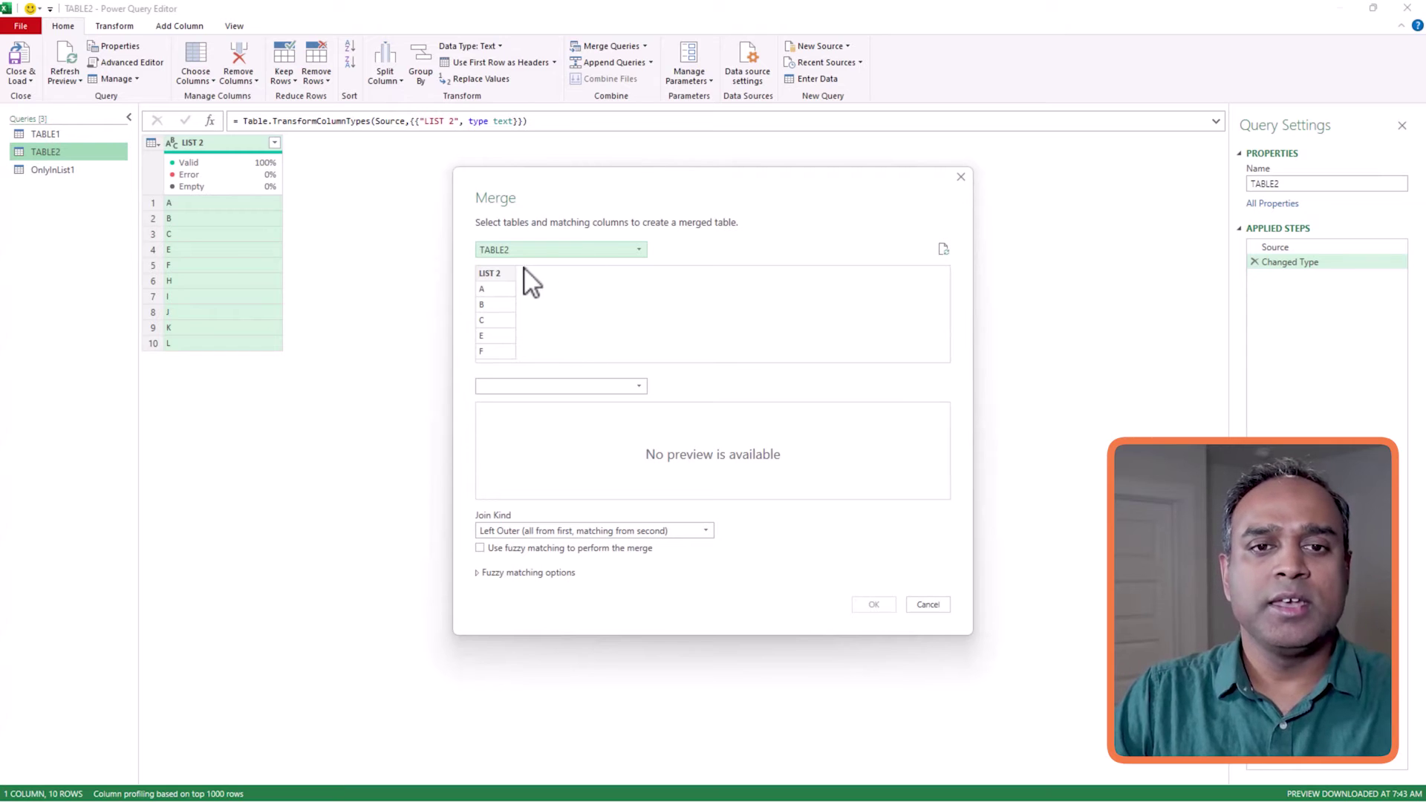
left_click(502, 385)
left_click(500, 417)
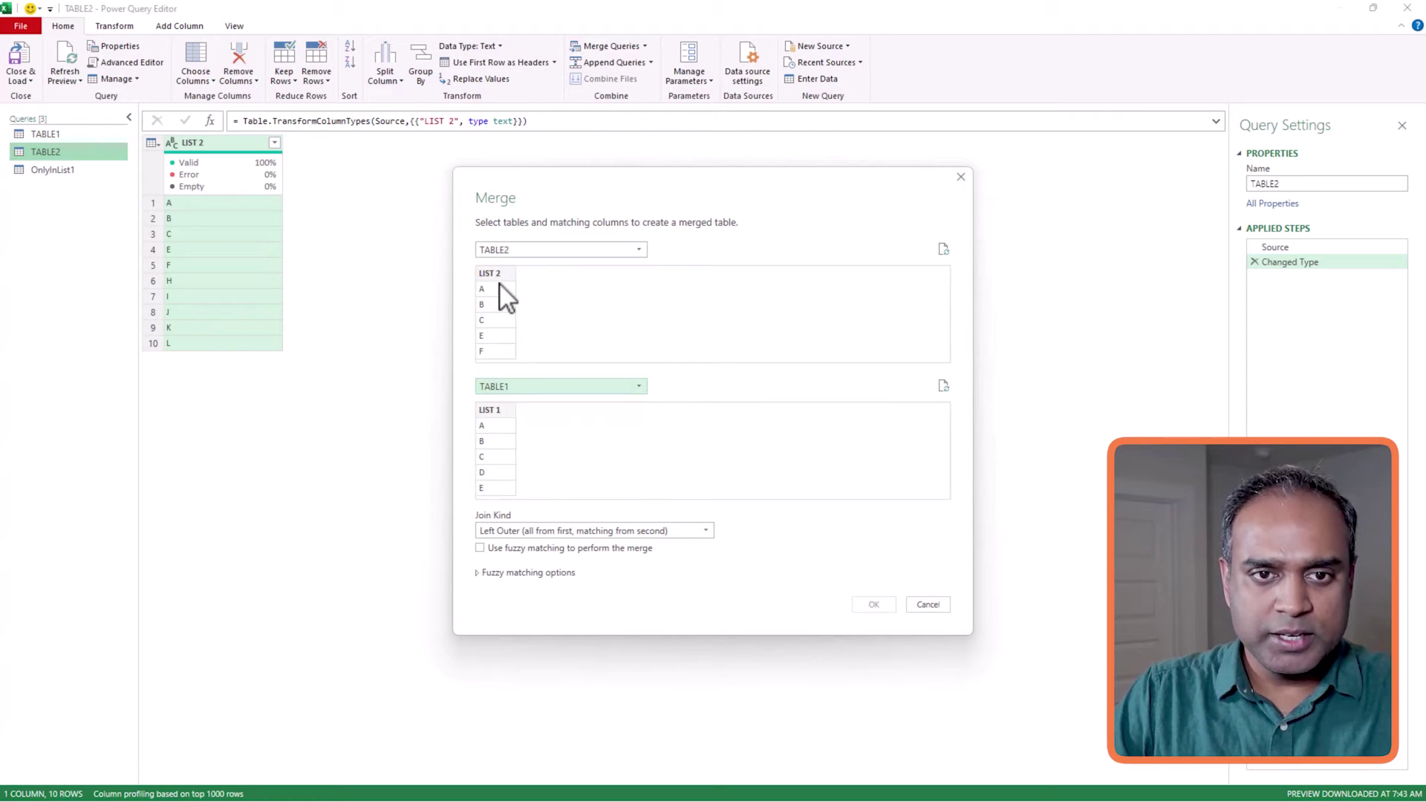
left_click(499, 282)
left_click(494, 413)
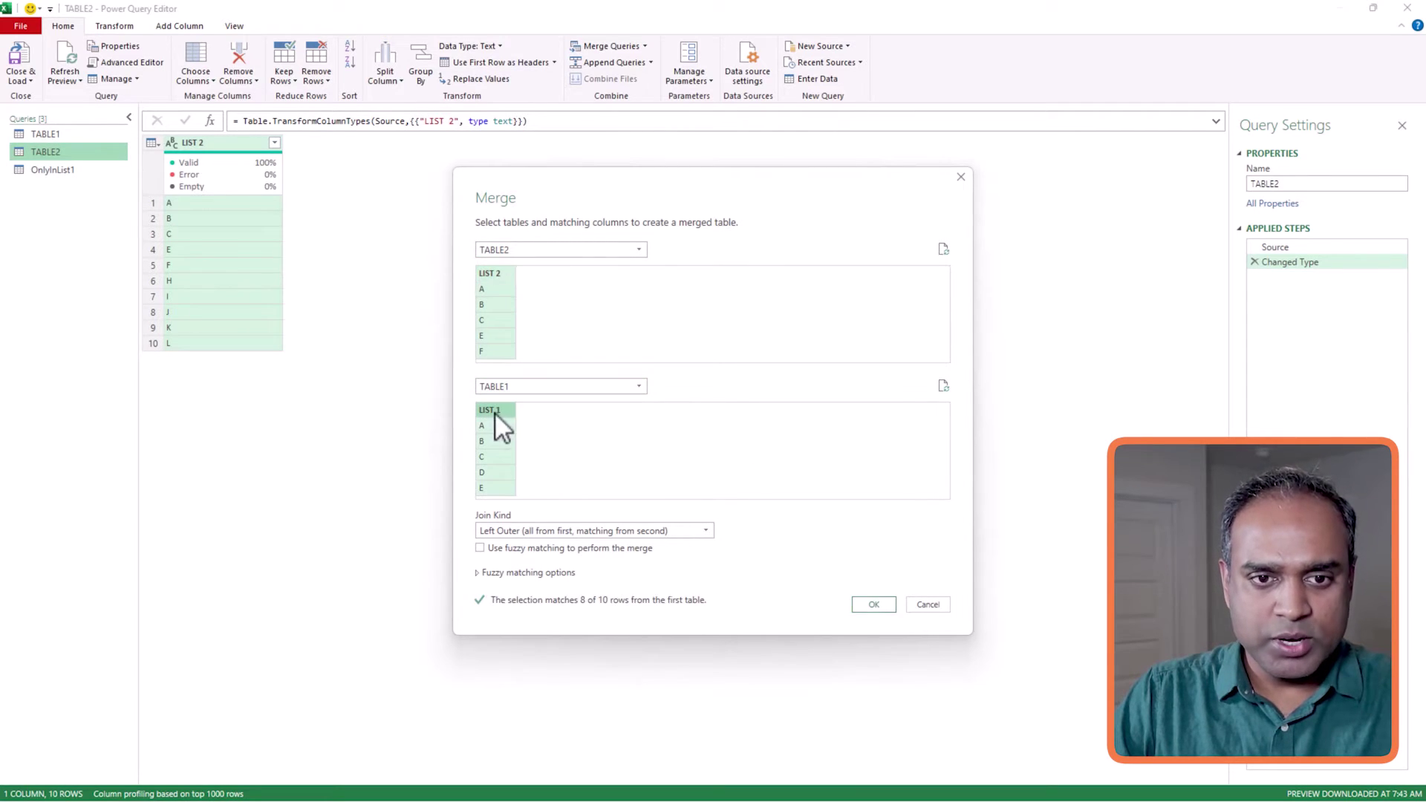
left_click(612, 533)
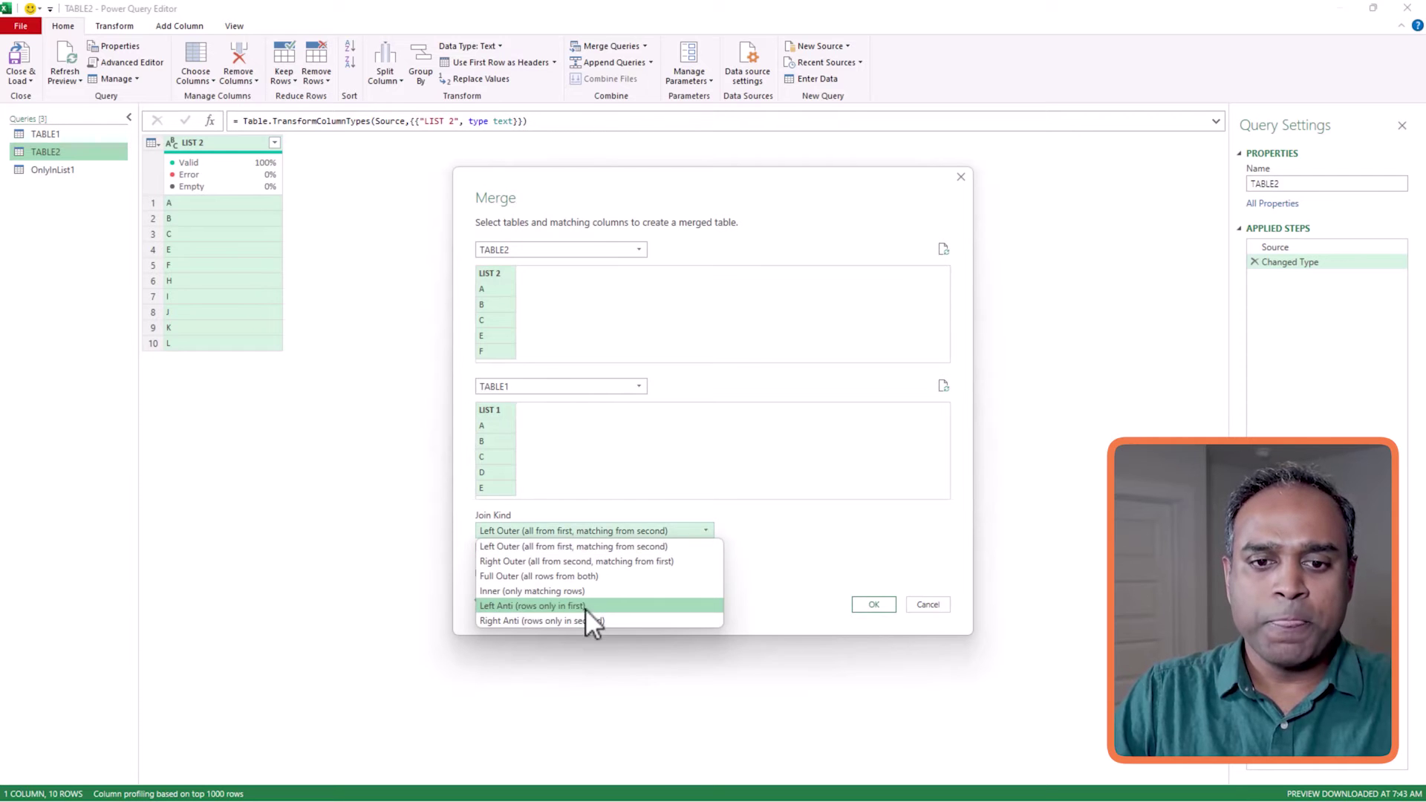
left_click(573, 607)
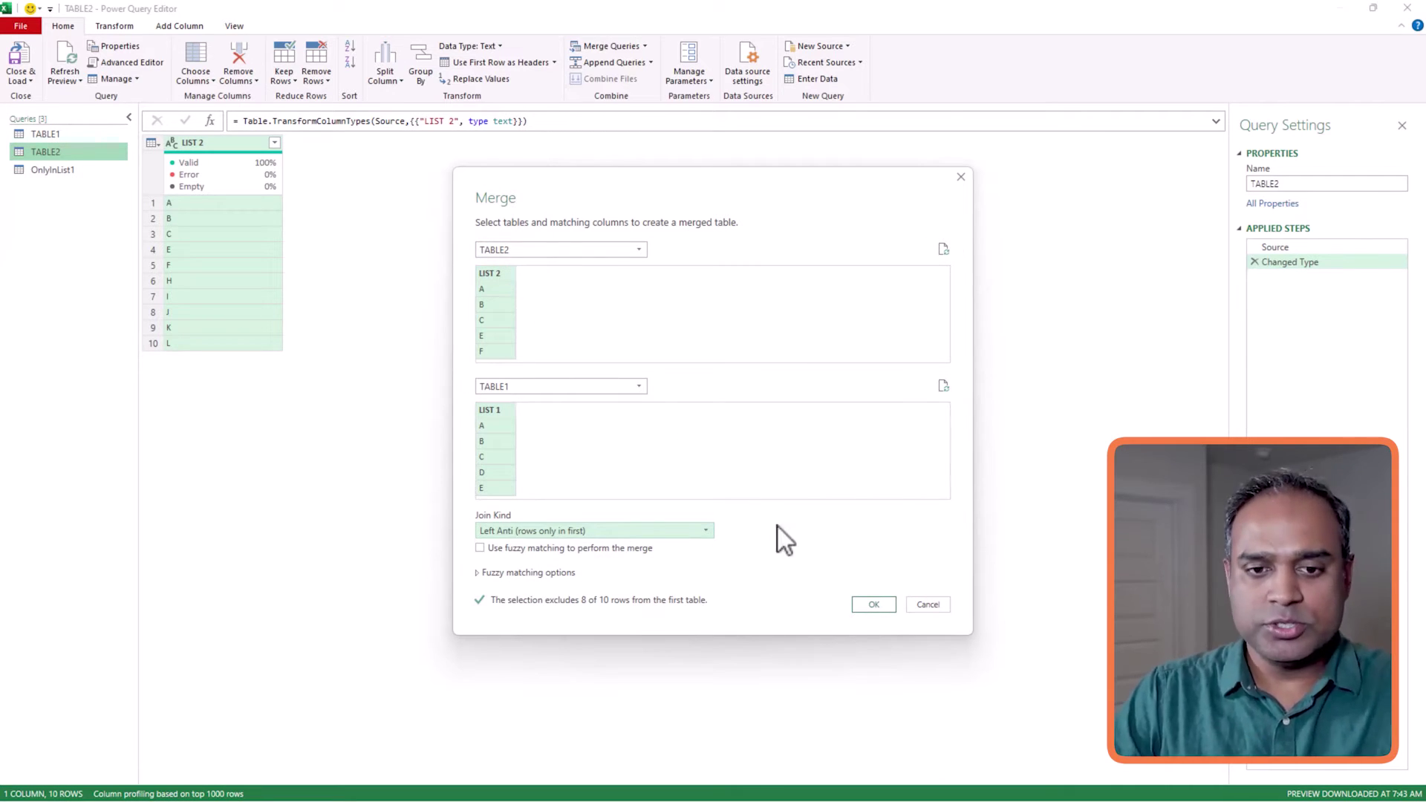
left_click(875, 604)
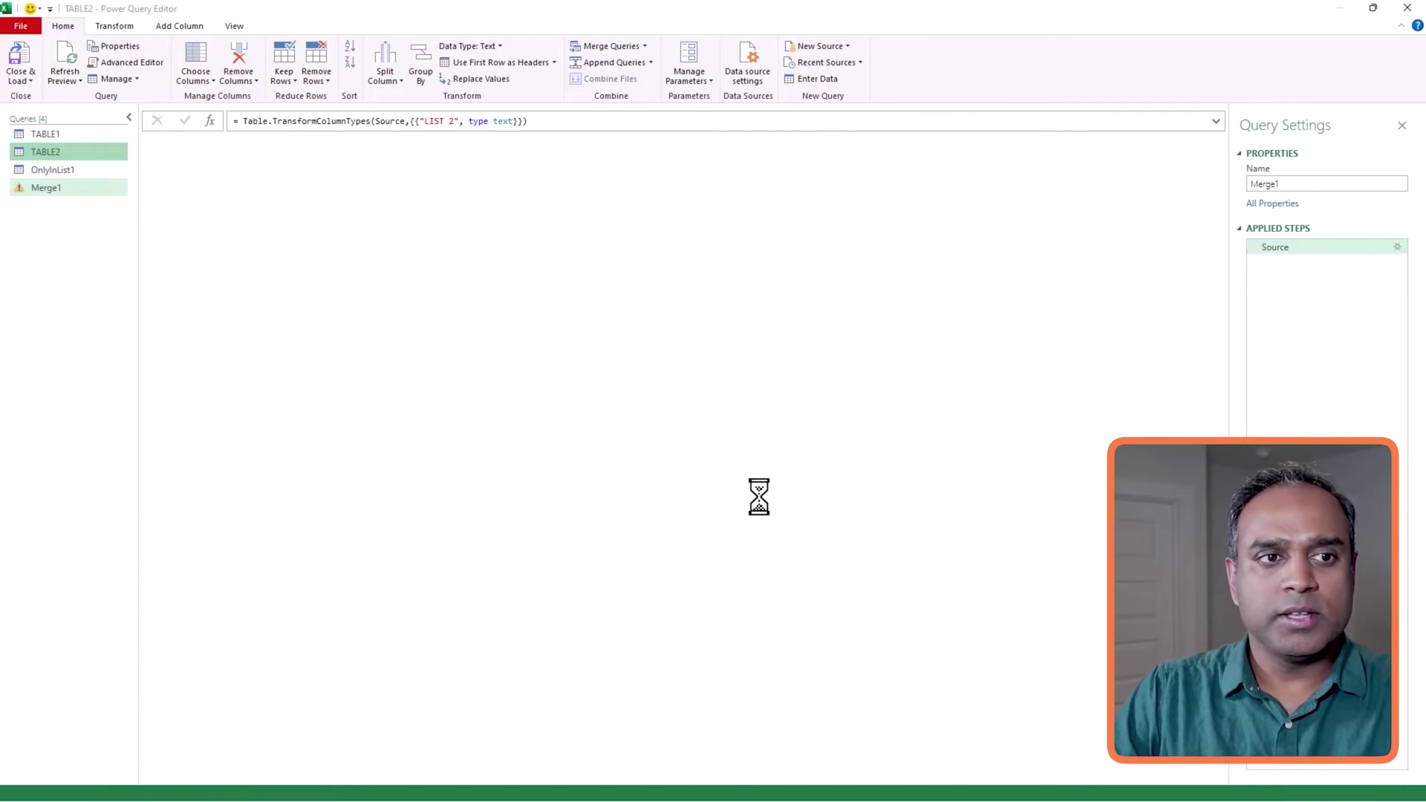
Rename the new merged query to OnlyInList2
left_click(1304, 184)
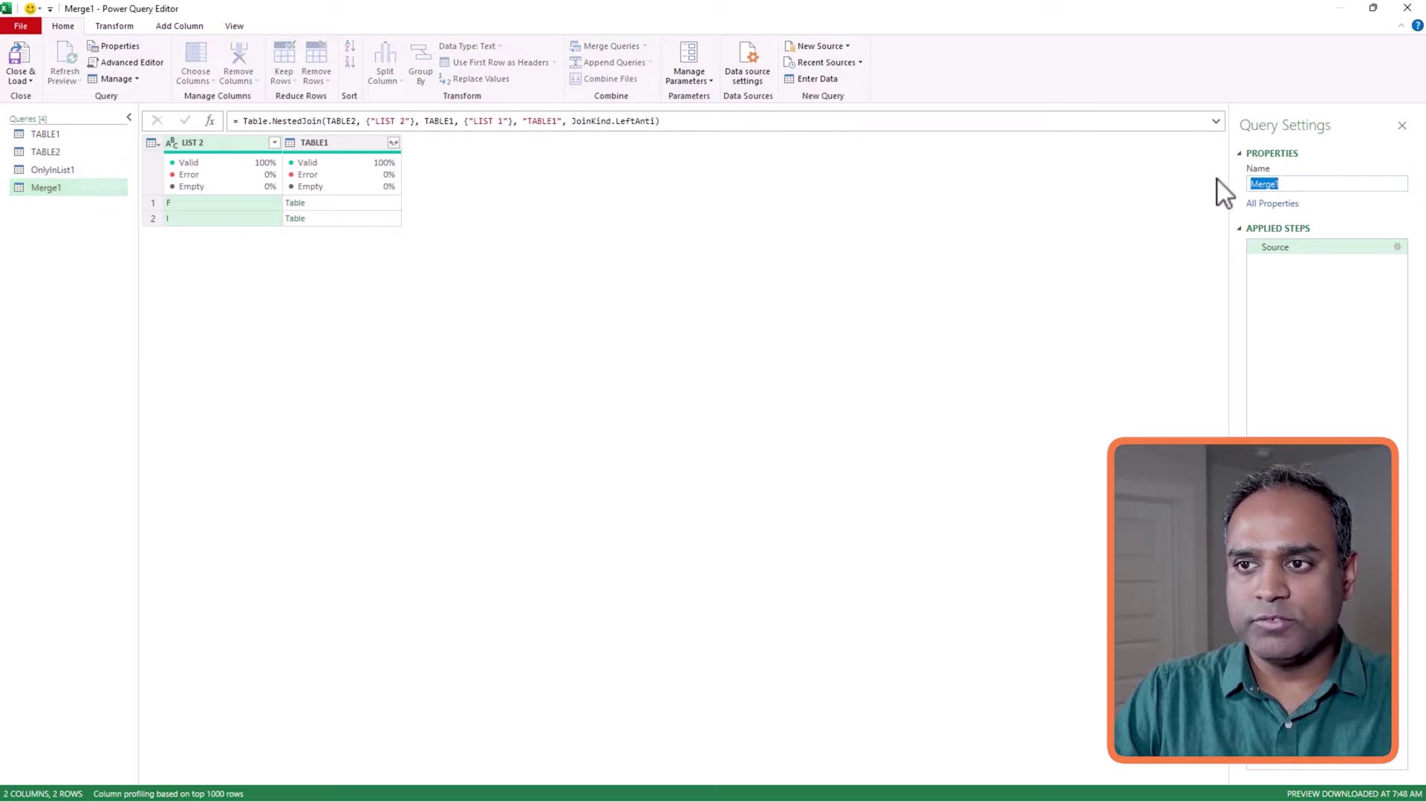
type("Only")
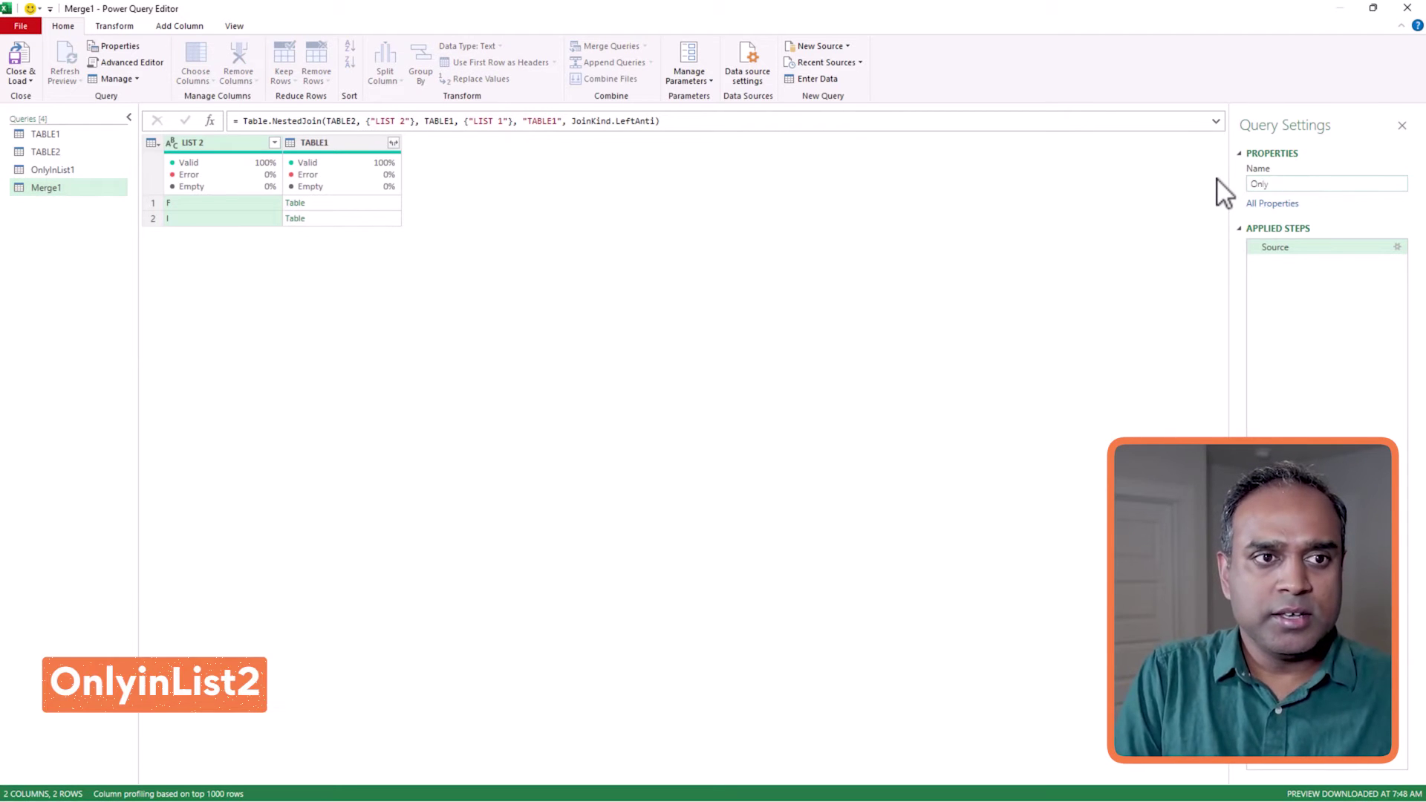
type("InList2")
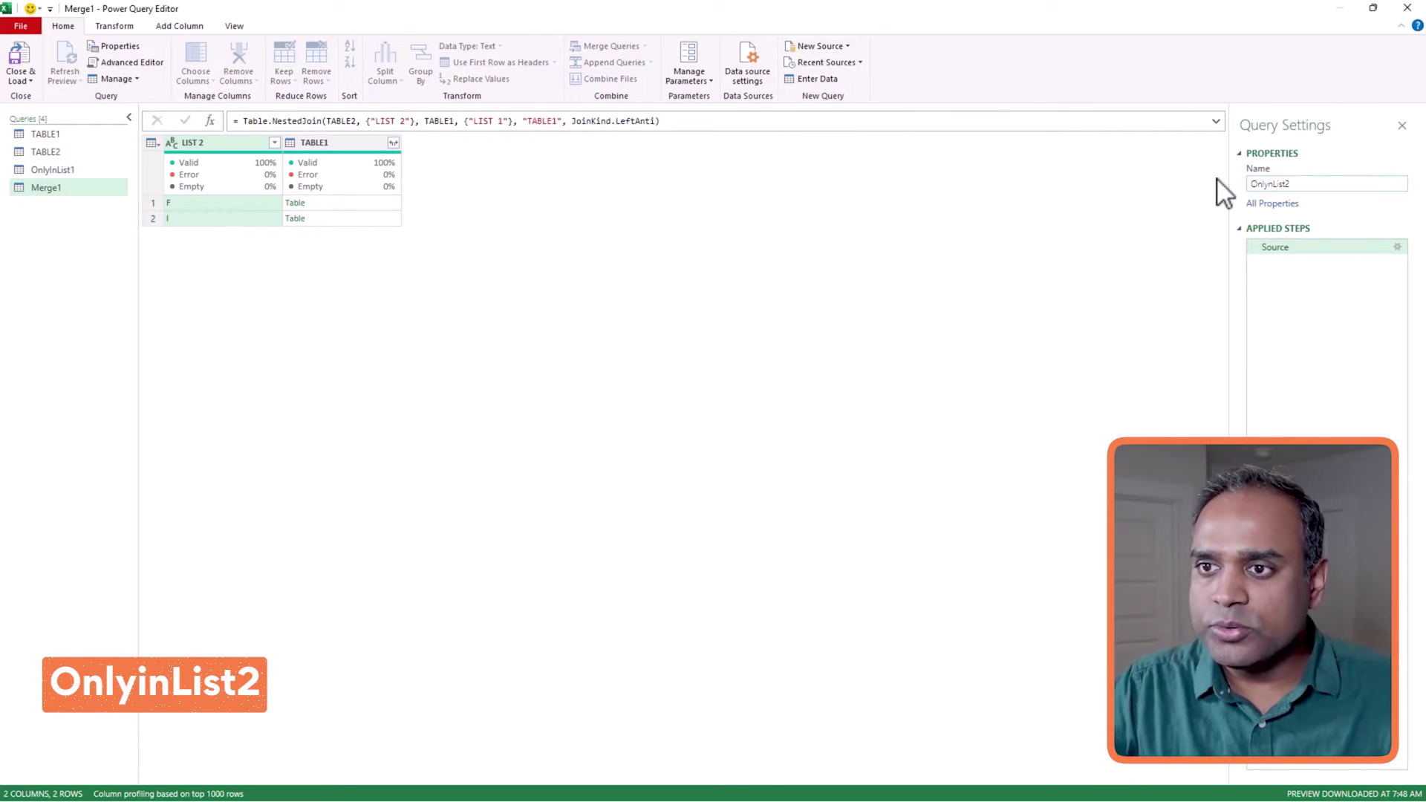
left_click(1269, 184)
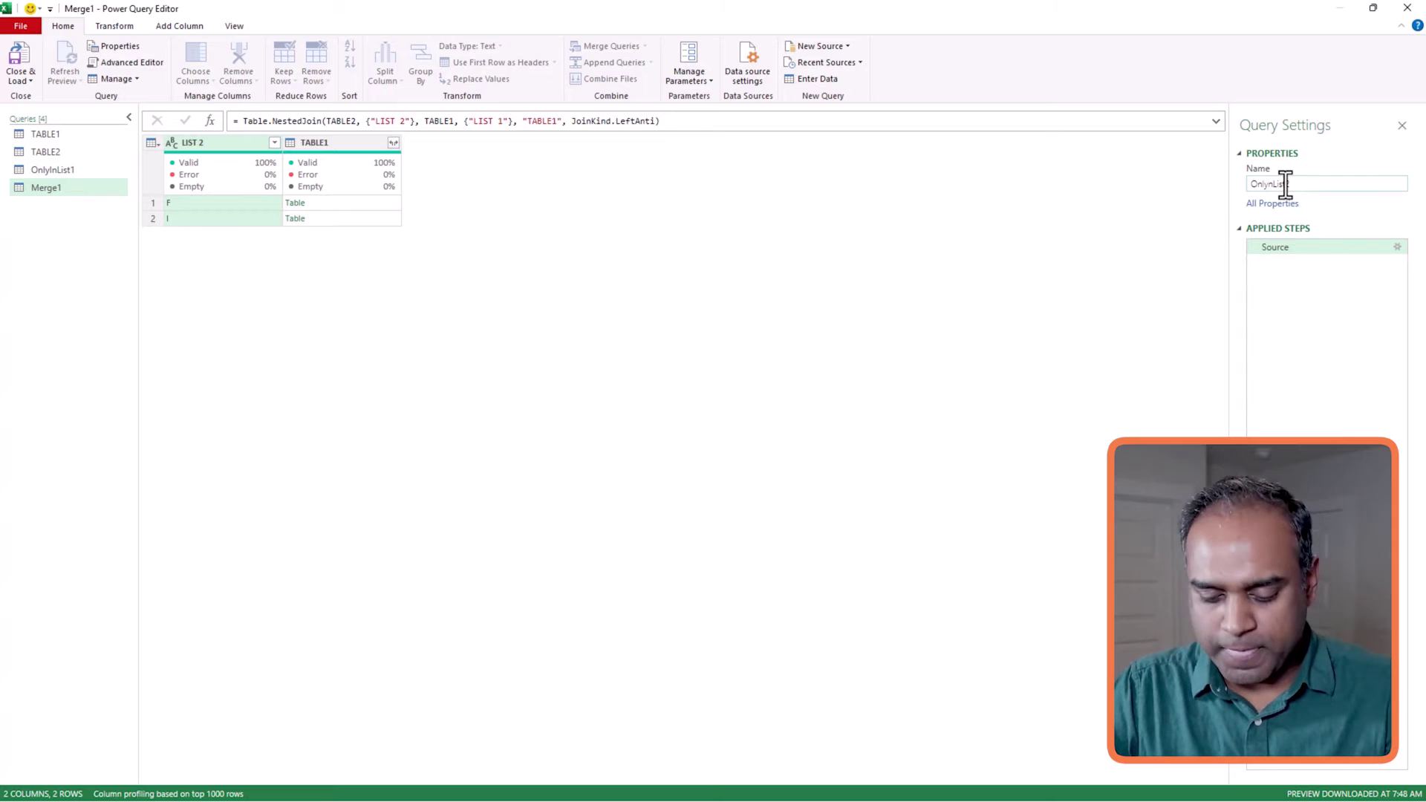
type("i")
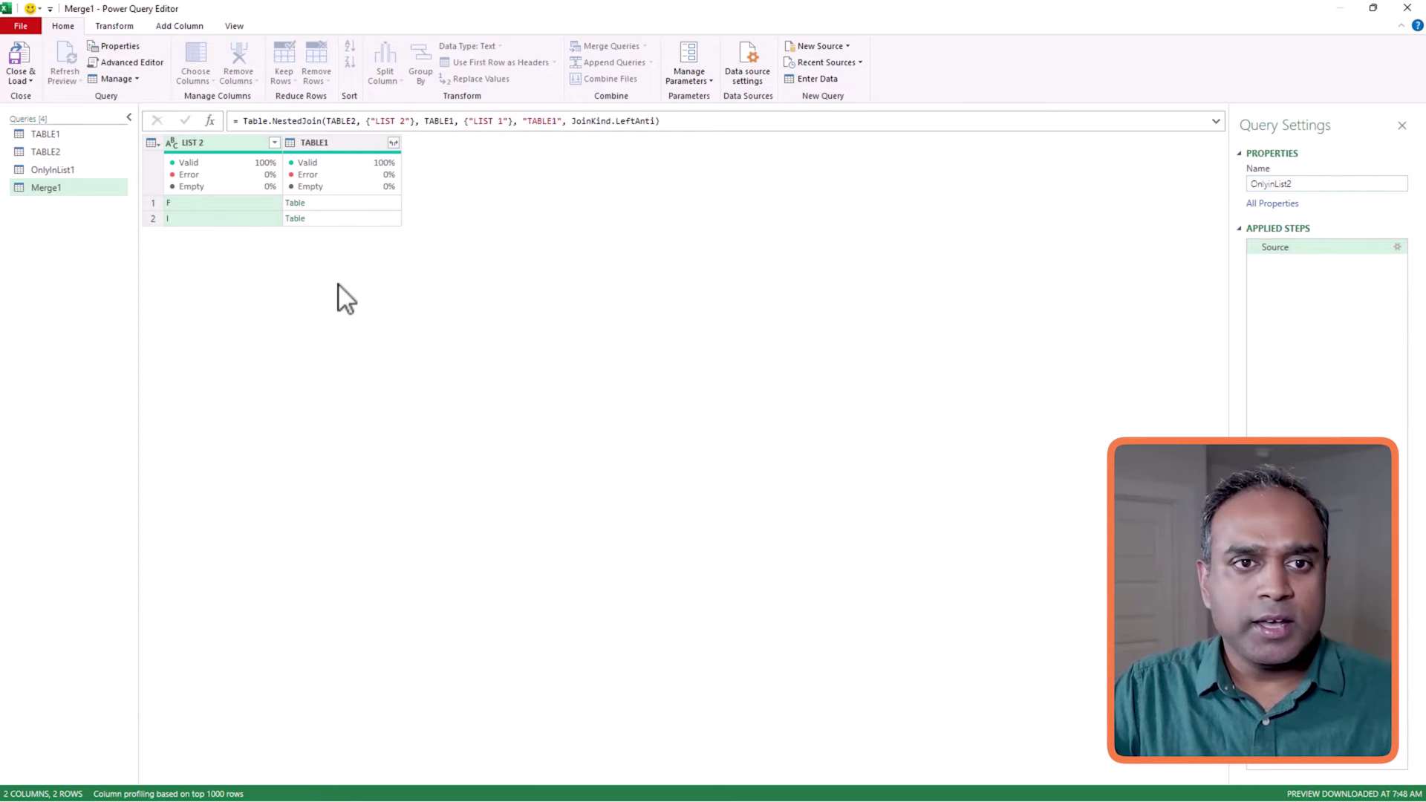
key("Return")
Remove the TABLE1 column, then remove duplicates from LIST 2 and sort it ascending
right_click(343, 141)
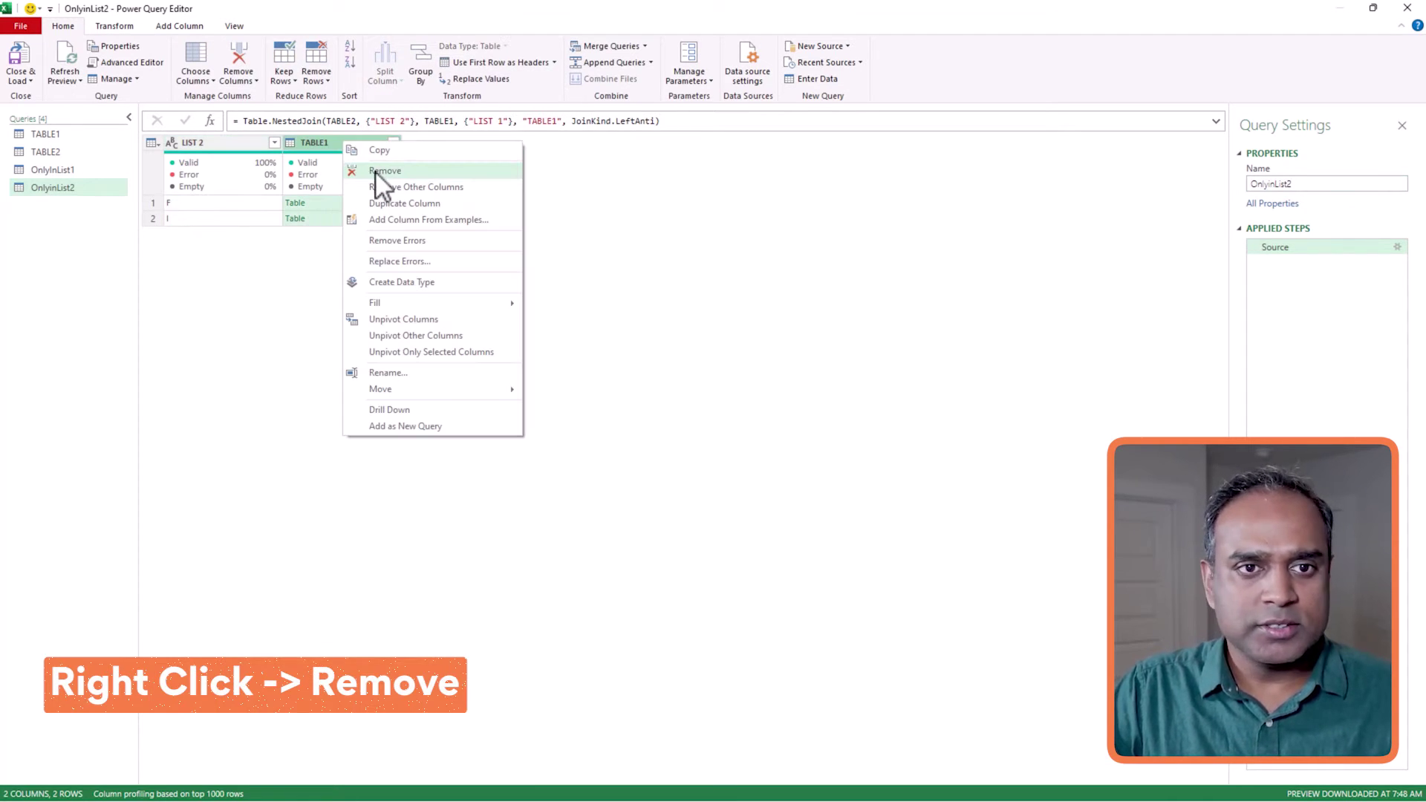
left_click(376, 171)
right_click(244, 144)
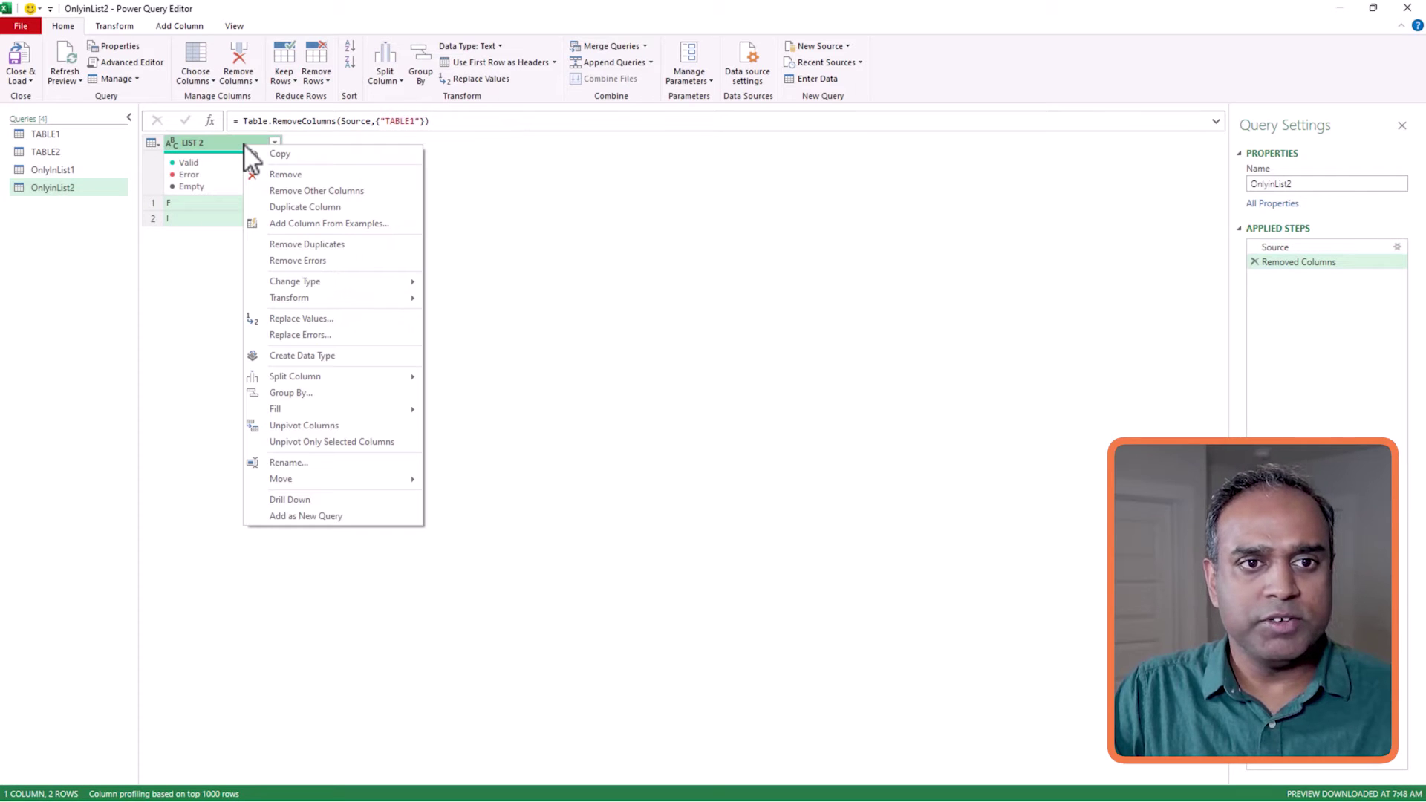
left_click(328, 79)
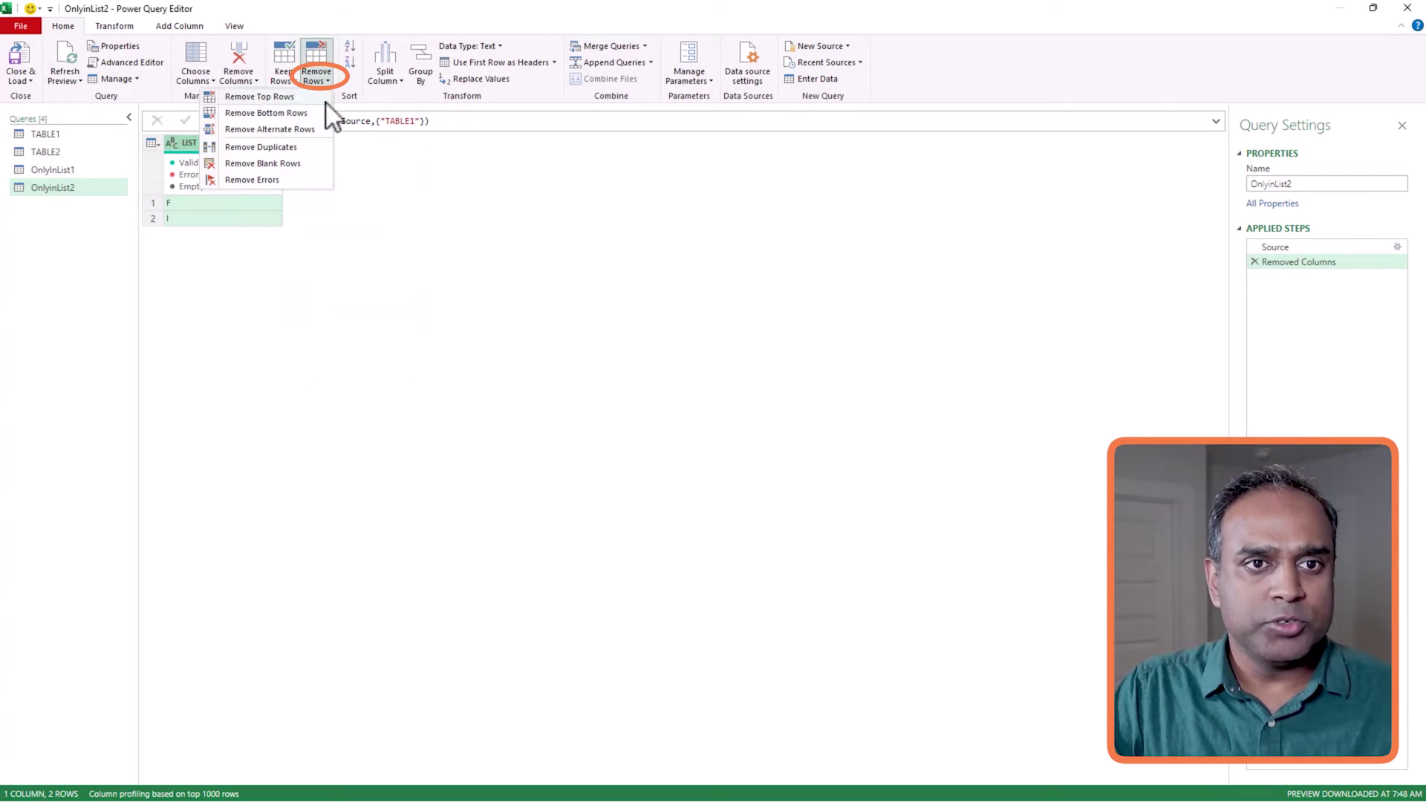
left_click(285, 152)
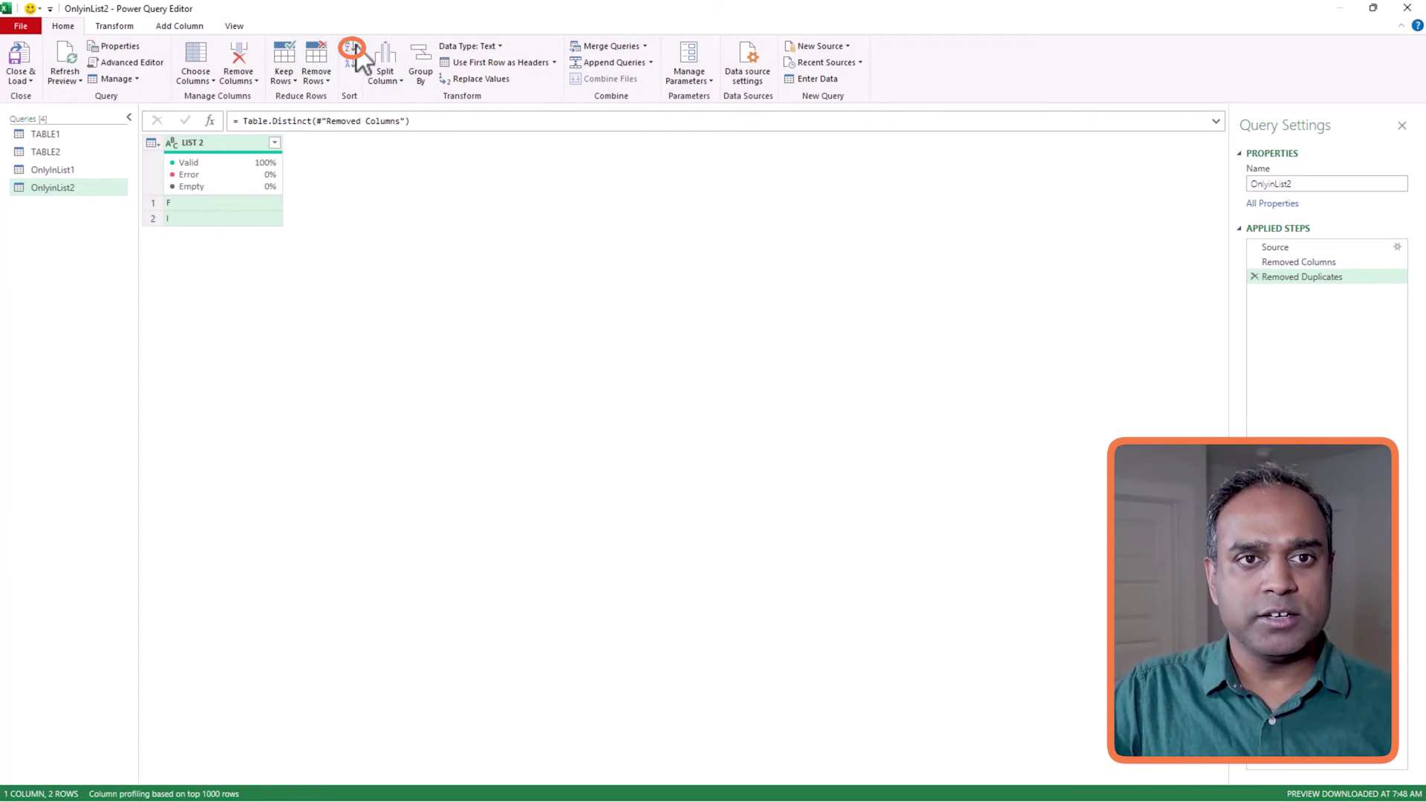
left_click(352, 47)
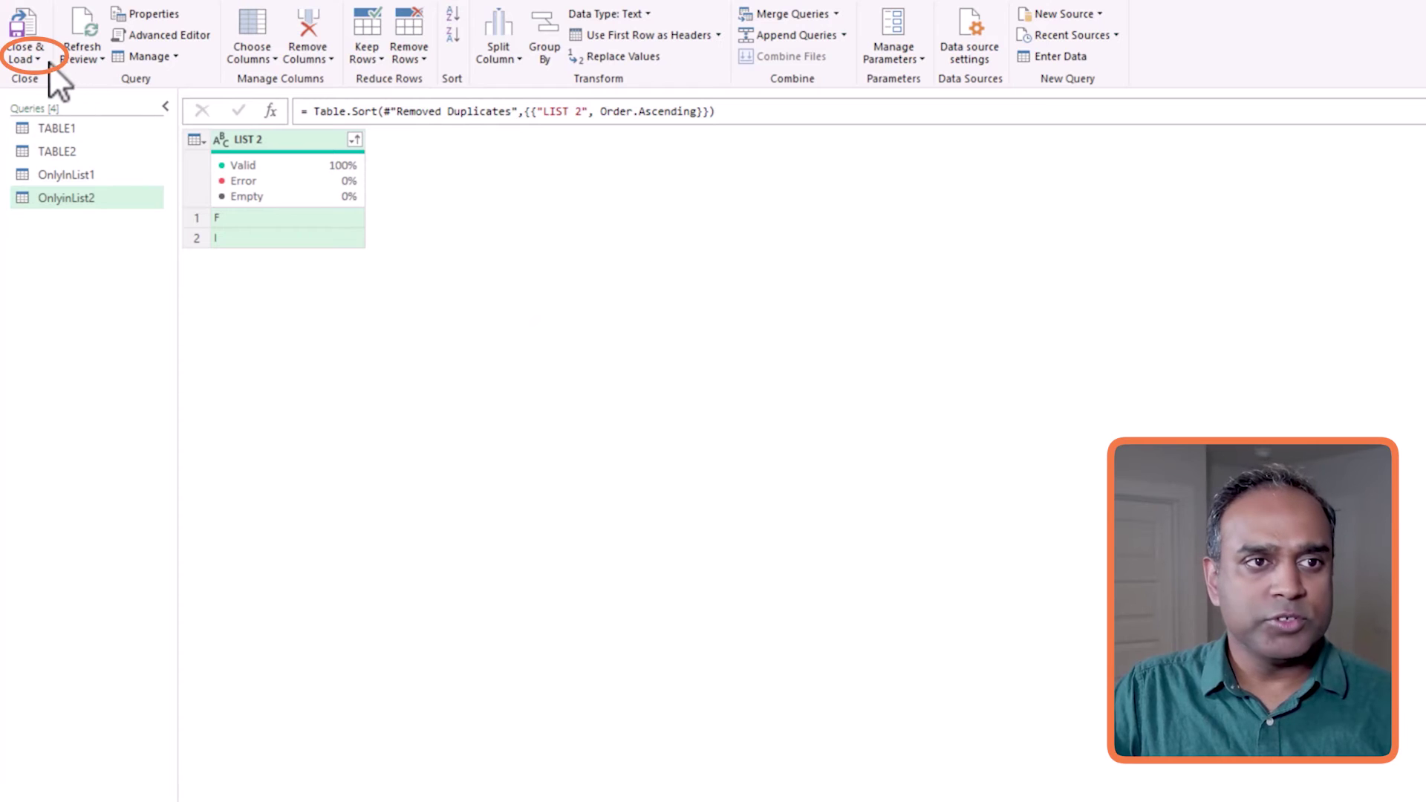
Load the OnlyinList2 query as a table at cell K6 on the existing worksheet
left_click(37, 60)
left_click(59, 101)
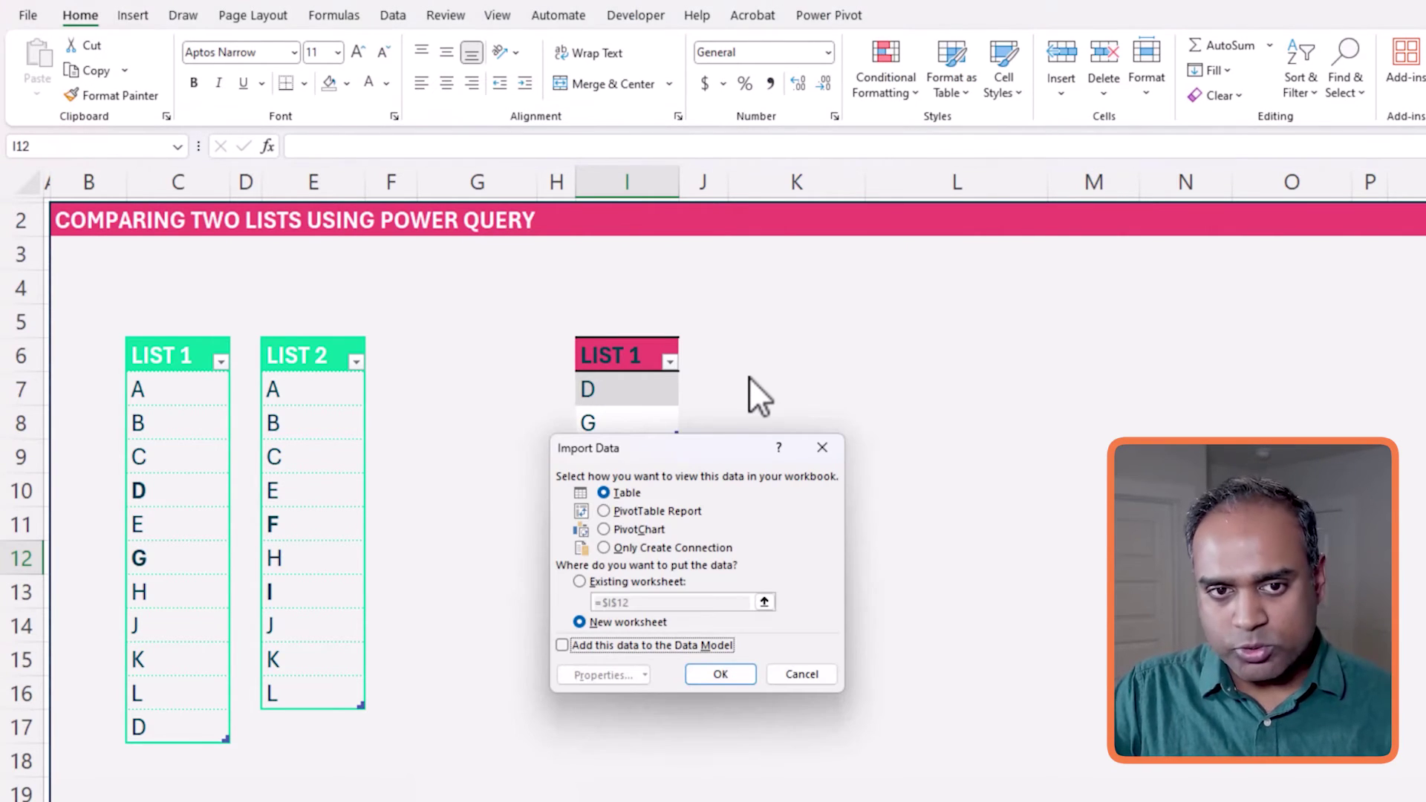
left_click(628, 491)
left_click(637, 581)
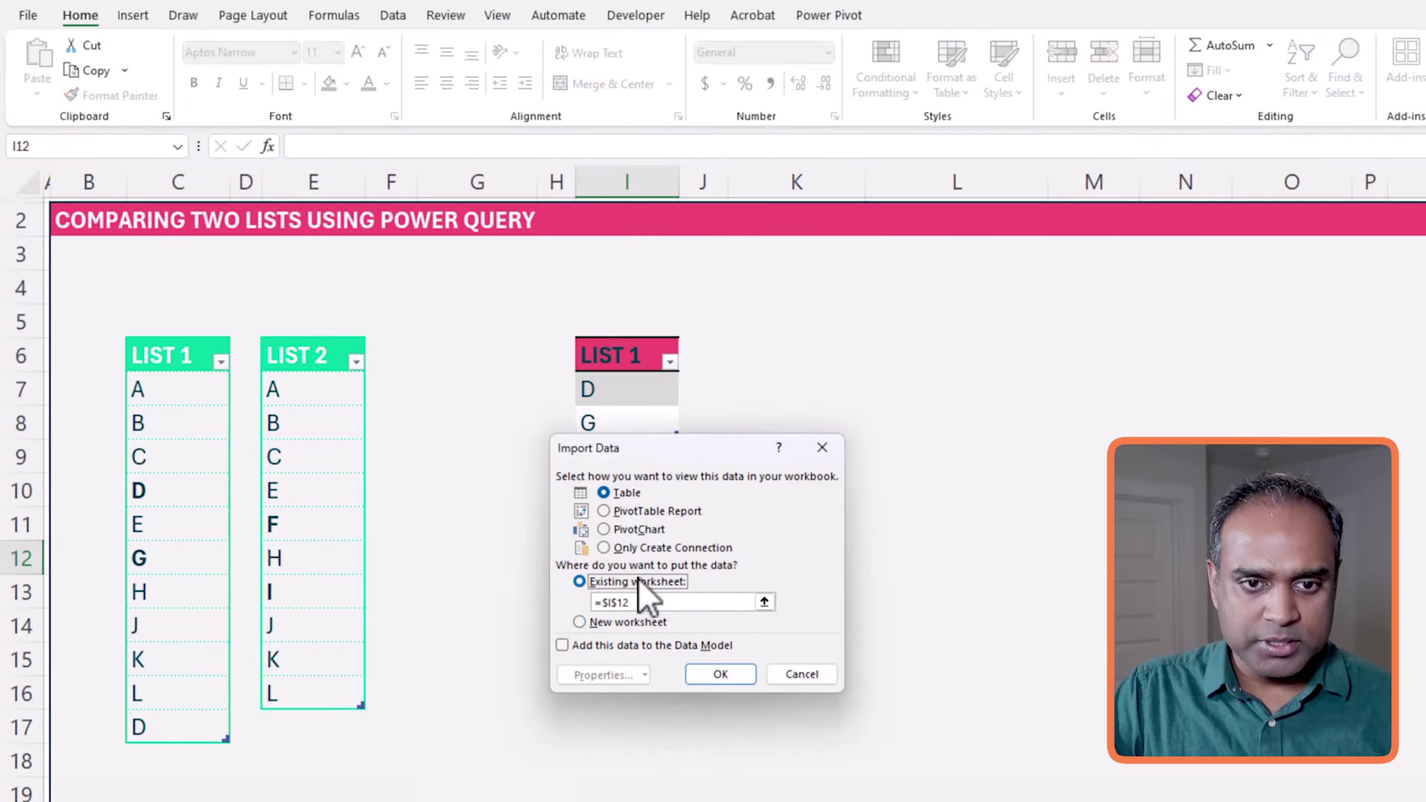
left_click(782, 351)
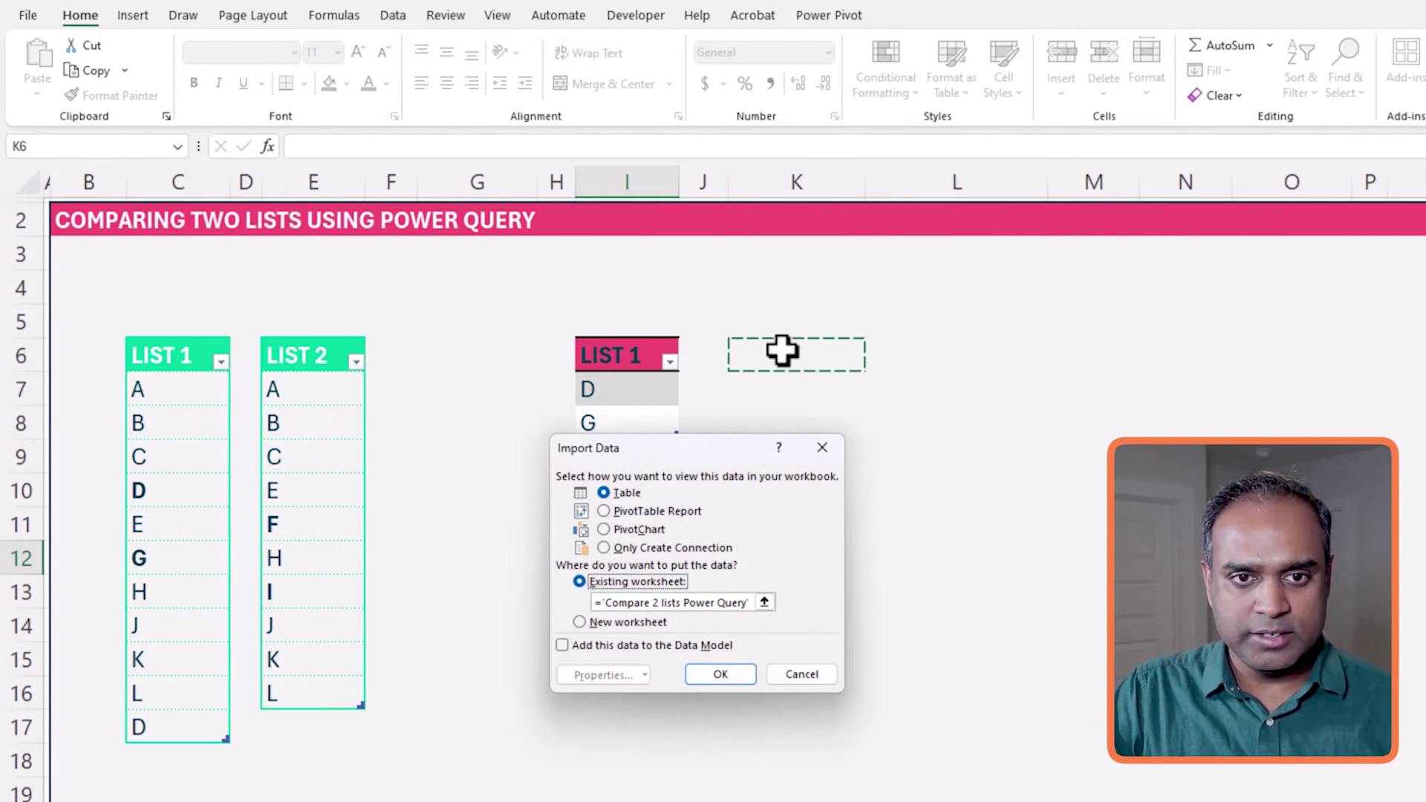
left_click(720, 674)
Set K6:K8 to No Fill and apply a green table style to the LIST 2 table
left_click_drag(782, 359, 780, 421)
left_click(348, 84)
left_click(359, 290)
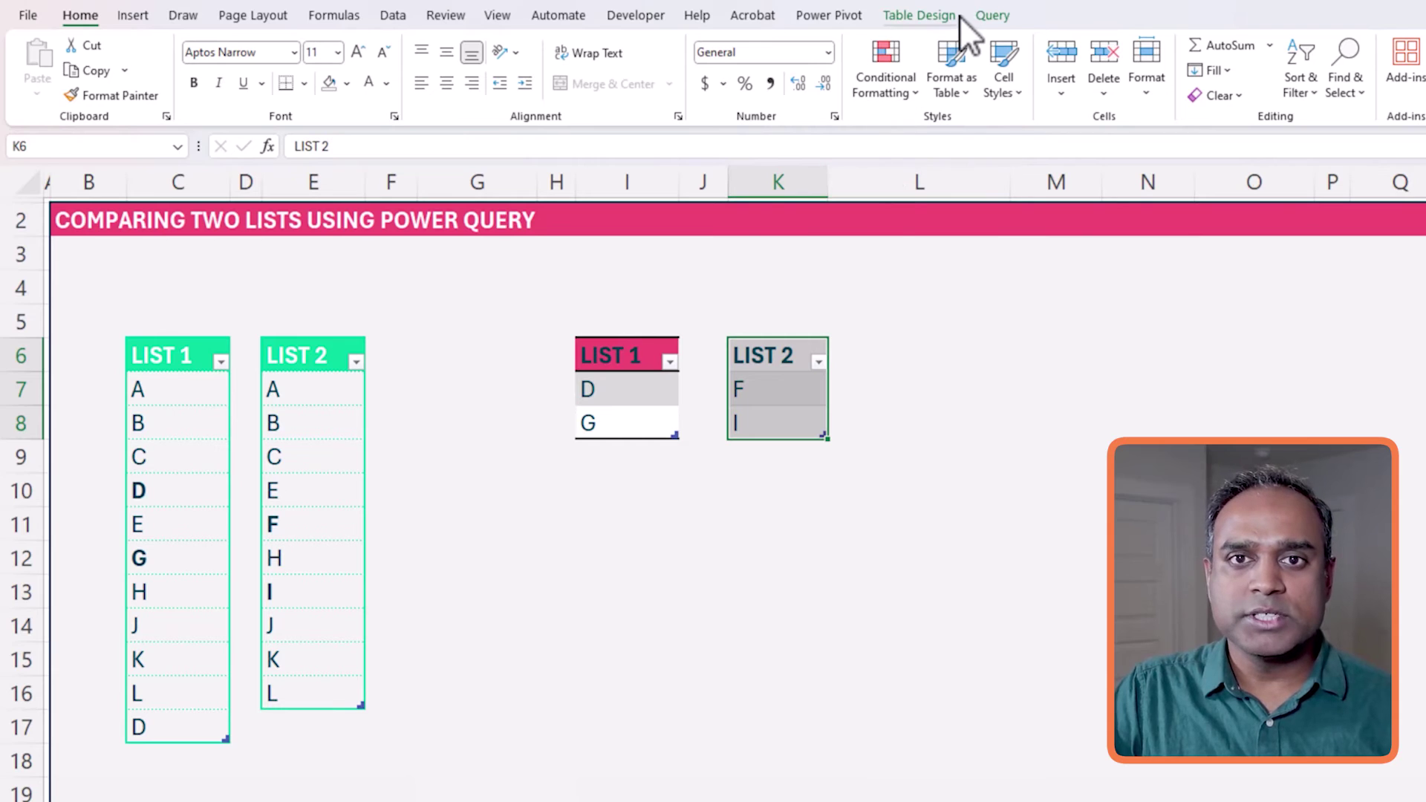
left_click(938, 16)
left_click(1361, 89)
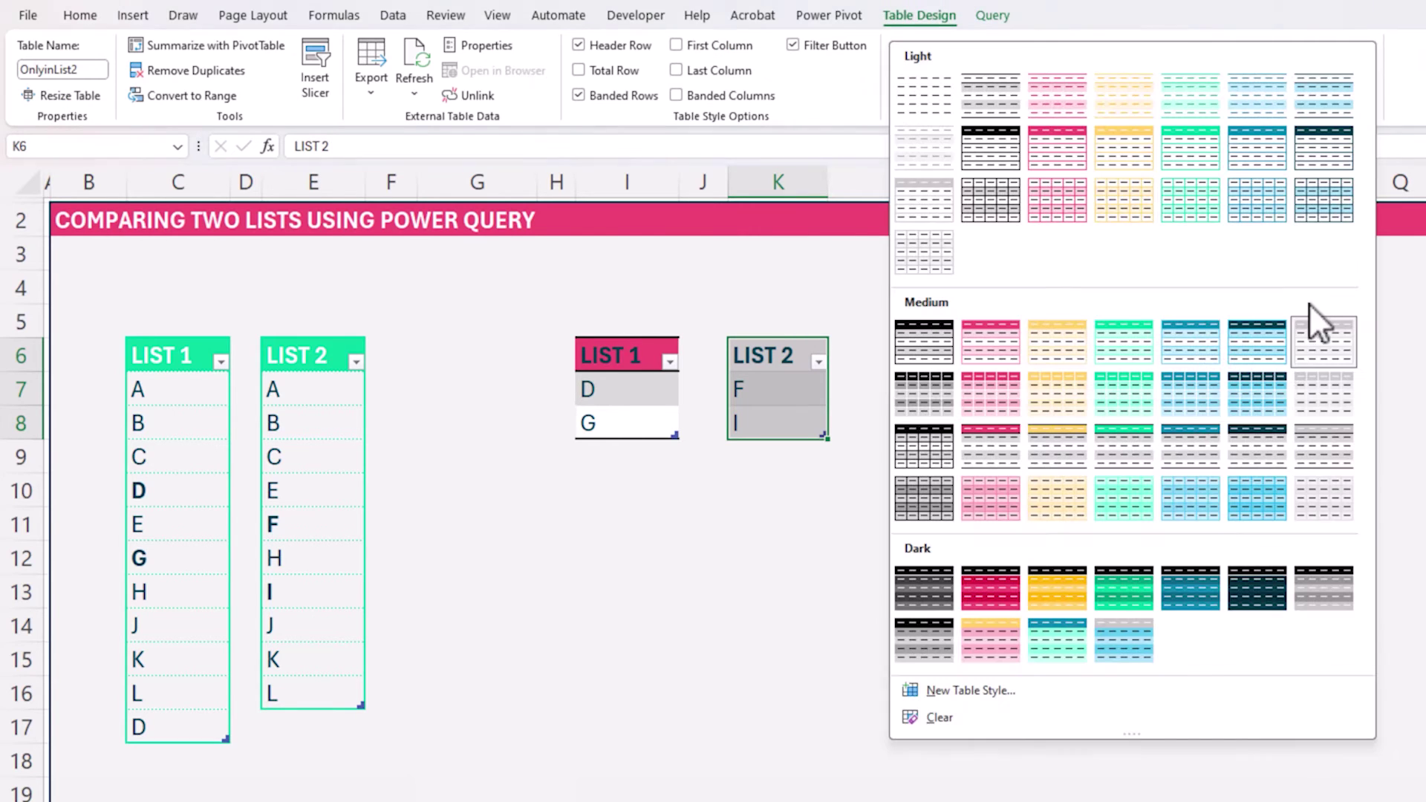
left_click(1139, 440)
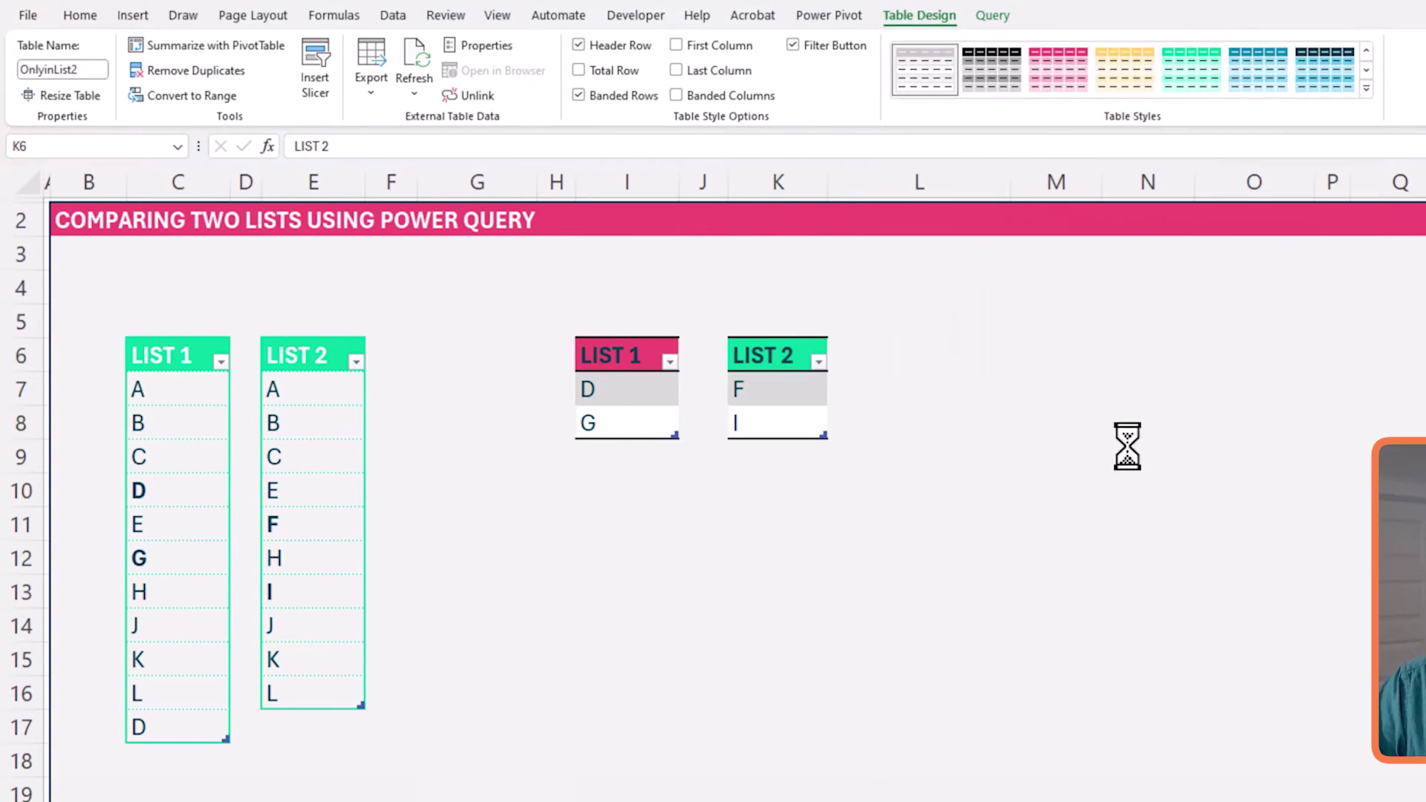
left_click(742, 598)
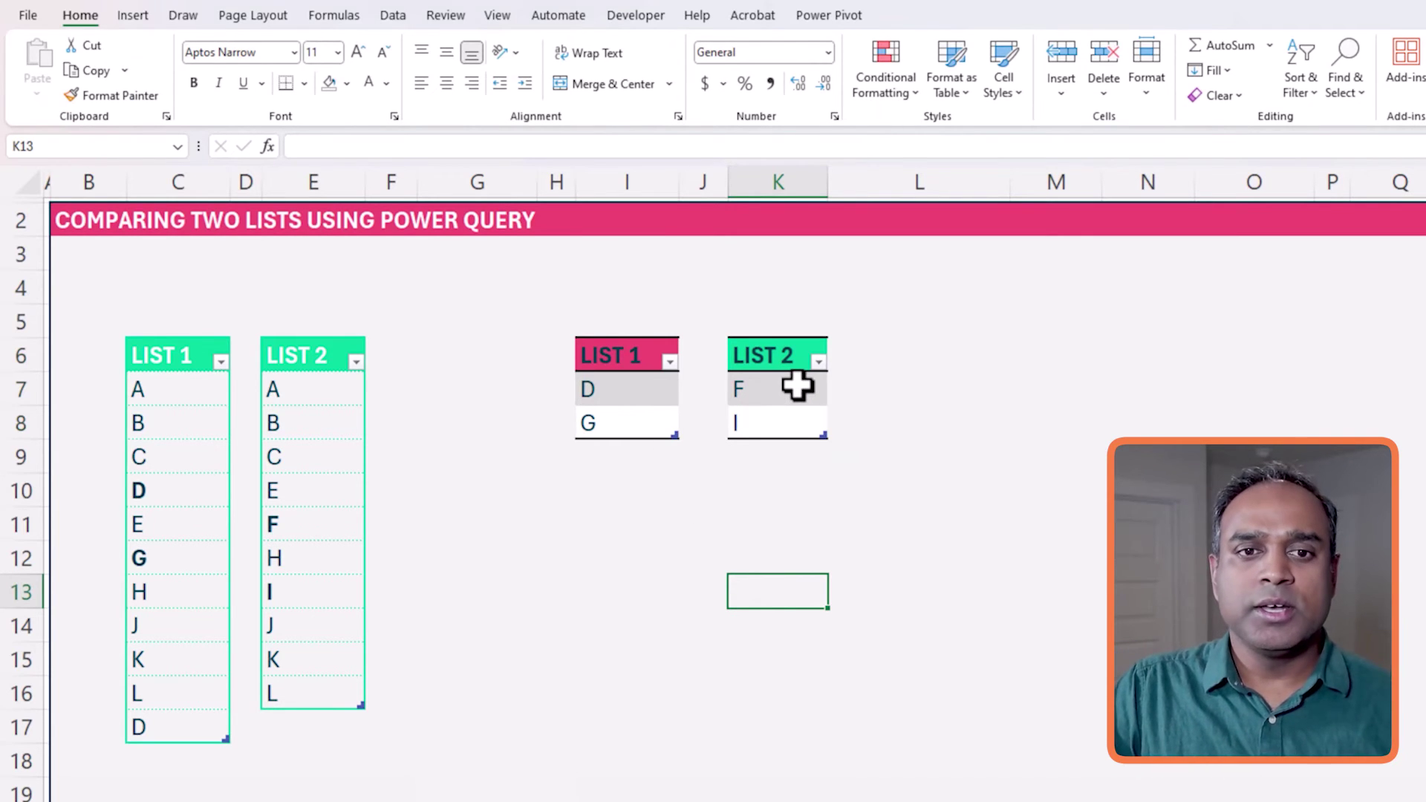
Enter the labels 'Only in list 1' in I5 and 'Only in List2' in K5
left_click(646, 317)
type("Only in lsit")
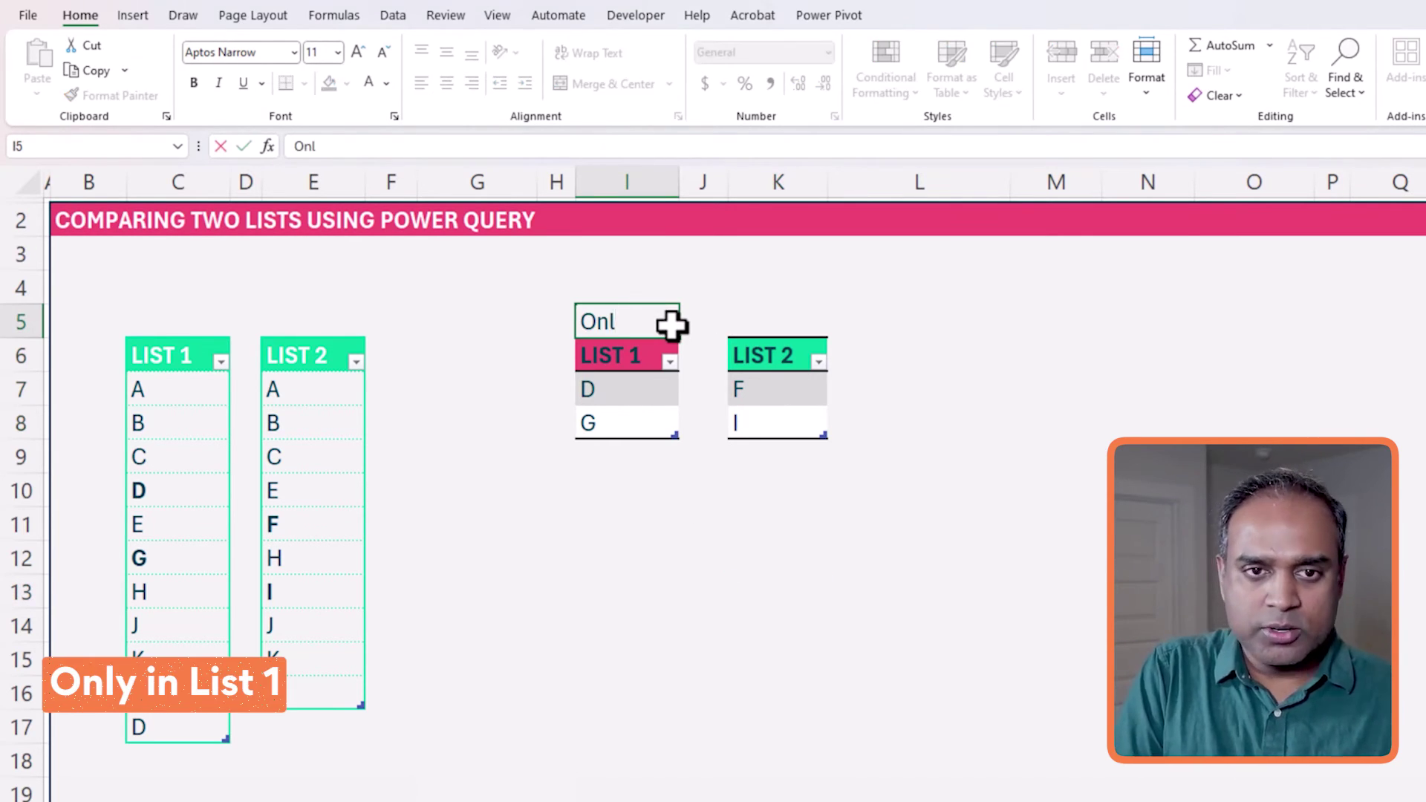
key("BackSpace")
key("BackSpace")
key("BackSpace")
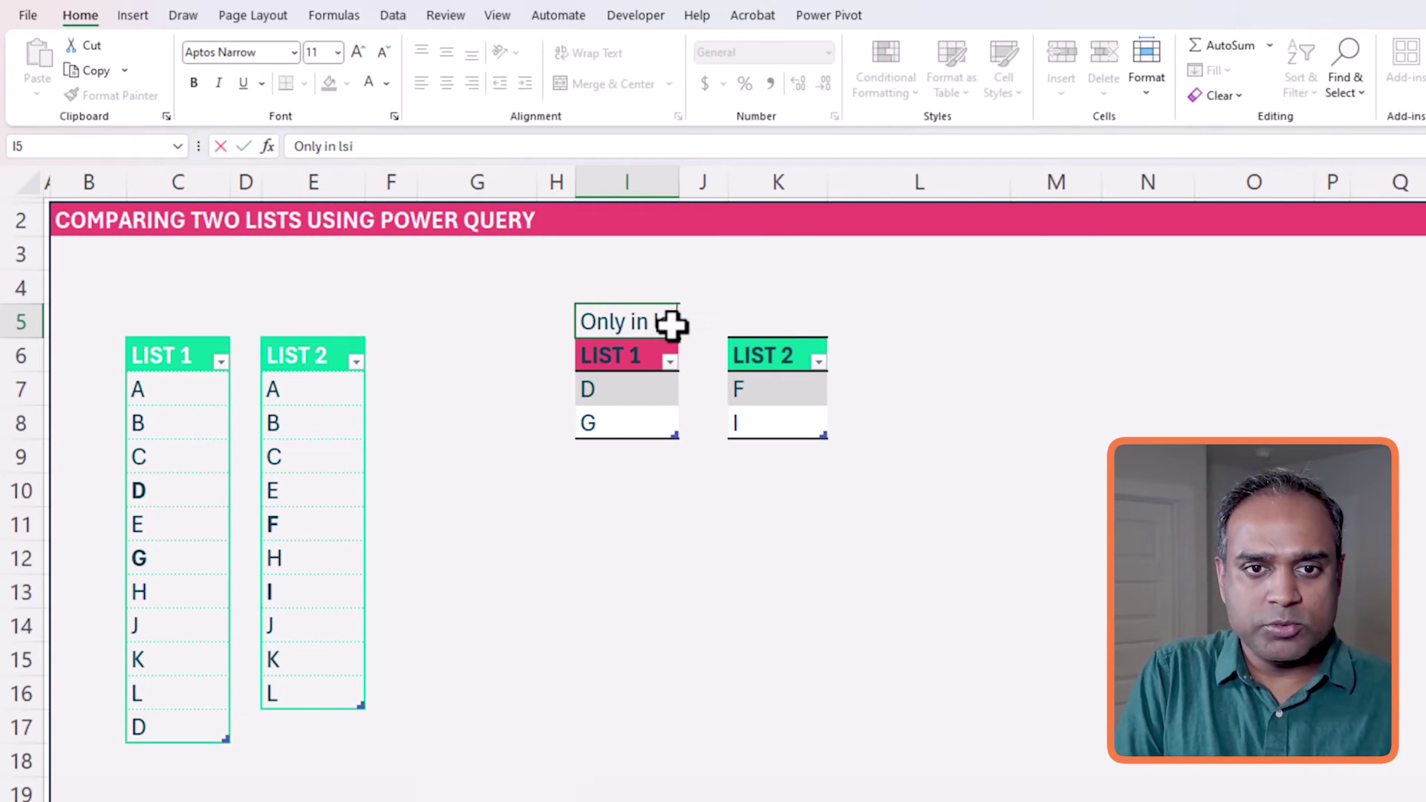
type("ist 1")
key("Tab")
key("Tab")
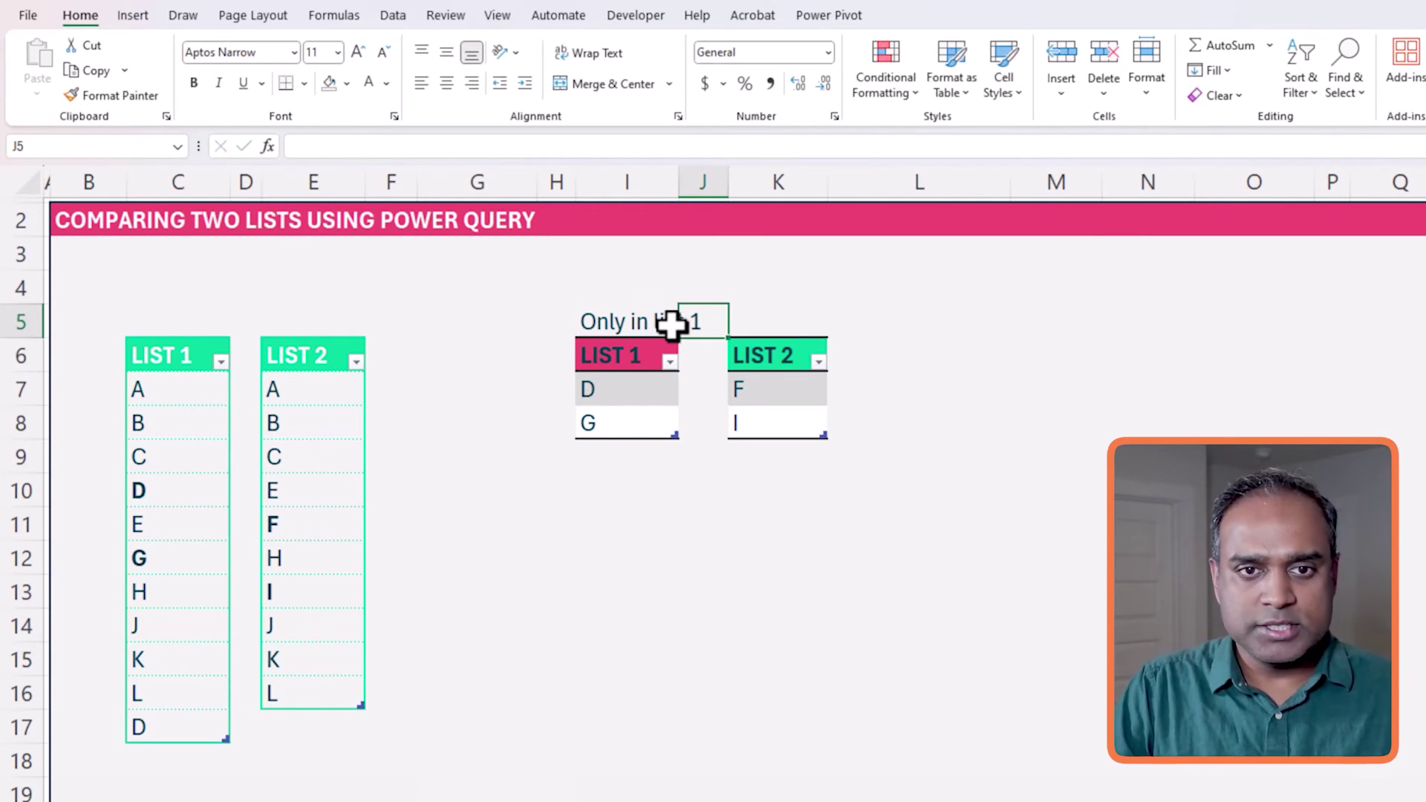
type("Only in List2")
key("Return")
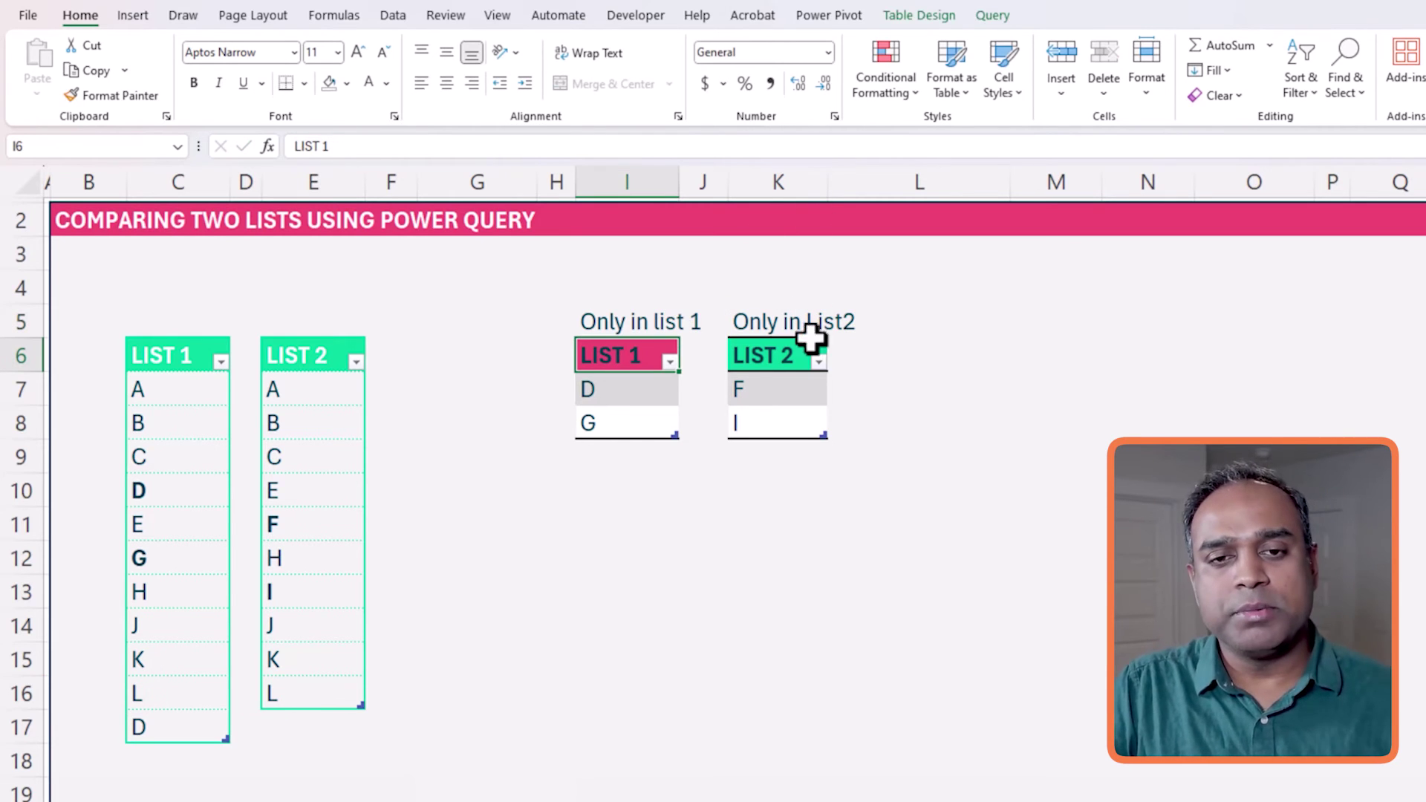
Narrow column L between the two output tables
left_click(893, 368)
left_click_drag(1008, 184, 902, 186)
left_click(954, 390)
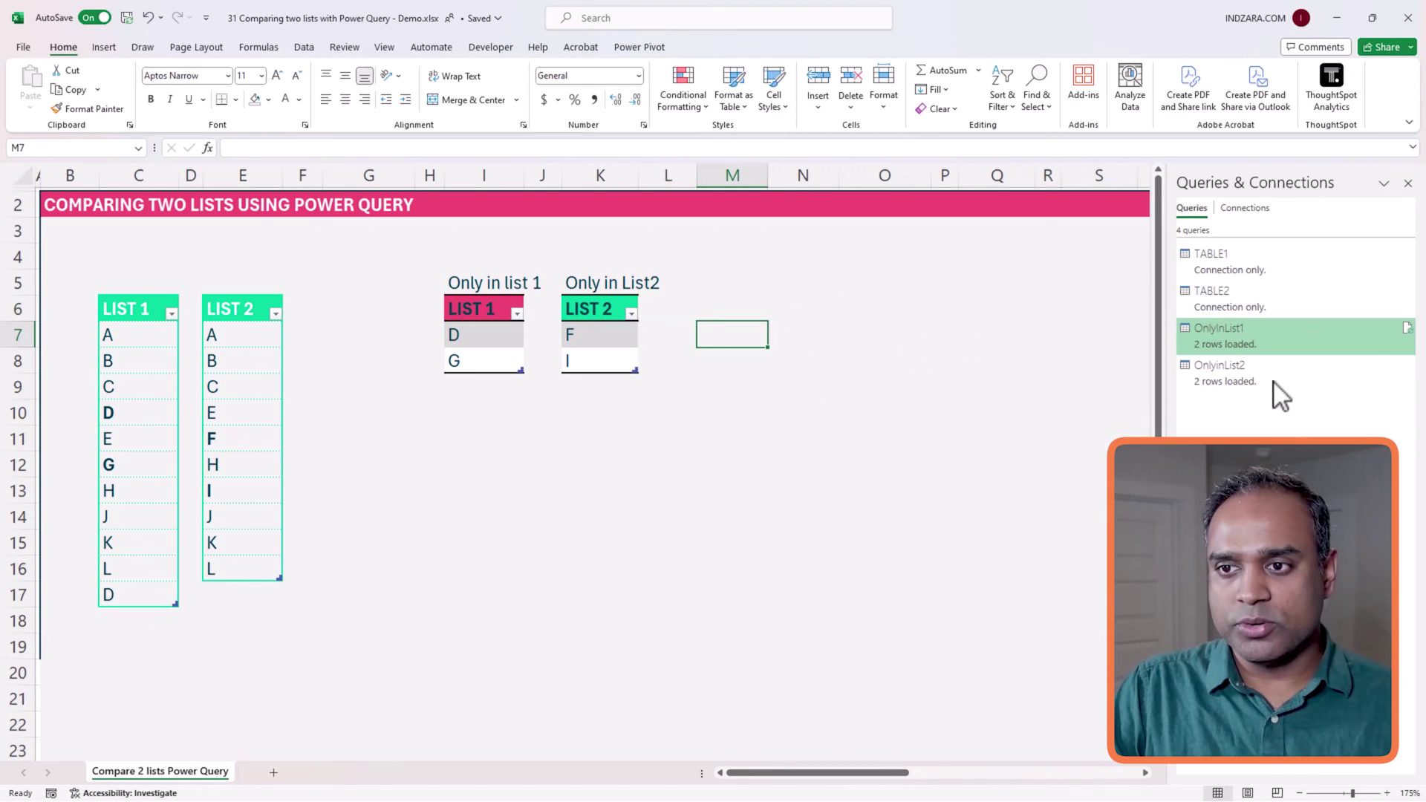
Edit the TABLE1 query in the Power Query Editor
right_click(1268, 301)
right_click(1254, 261)
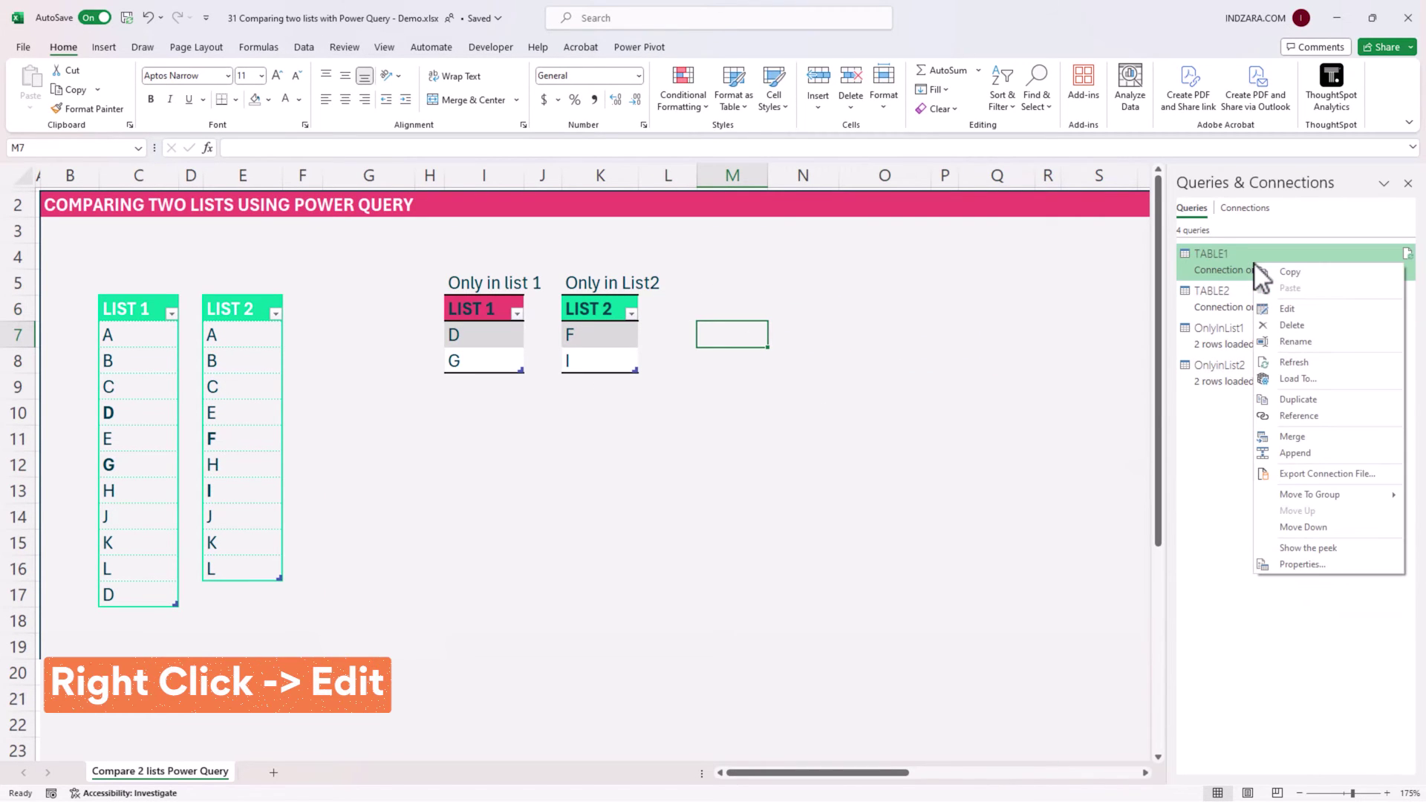
left_click(1292, 313)
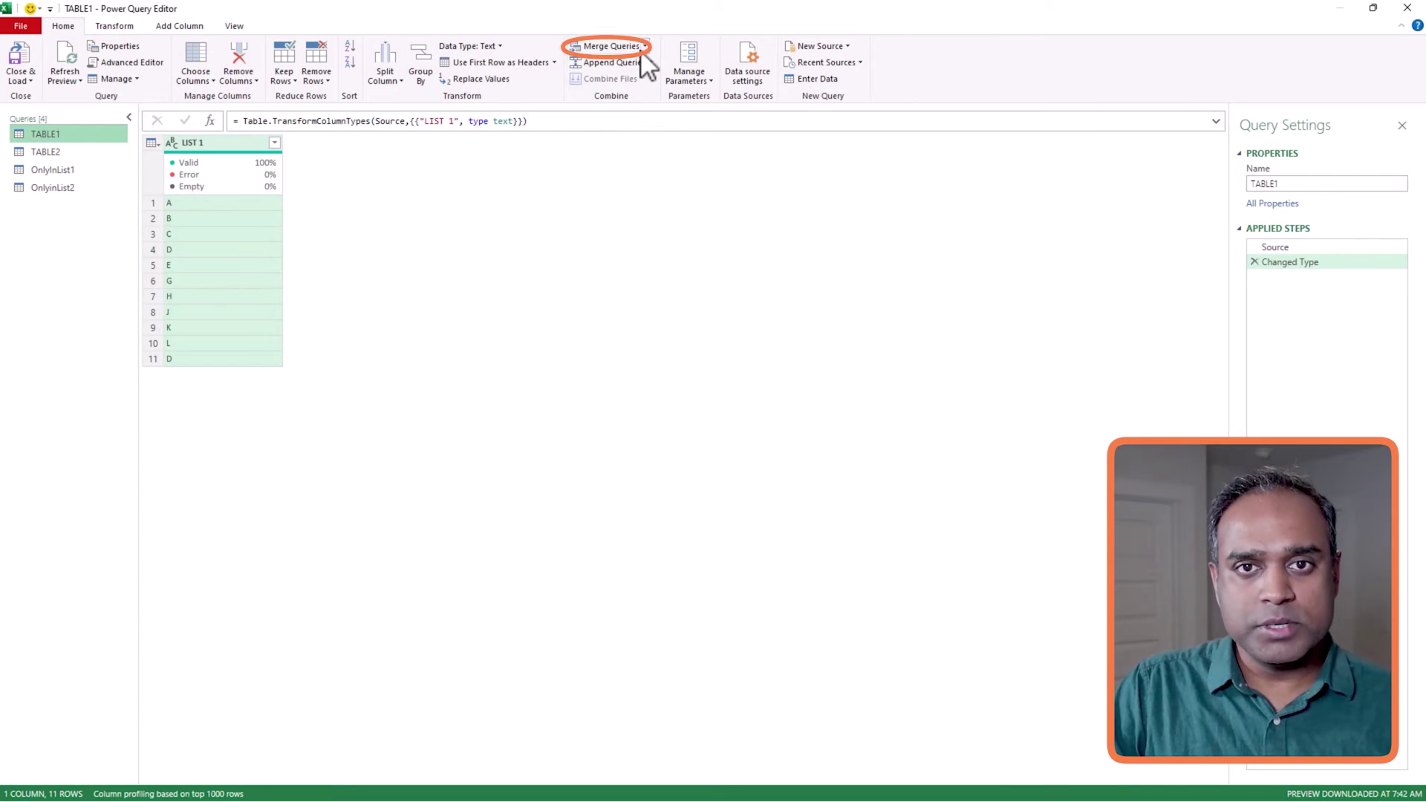
Merge TABLE1 with TABLE2 as a new query, matching LIST 1 to LIST 2 with an Inner join
left_click(643, 47)
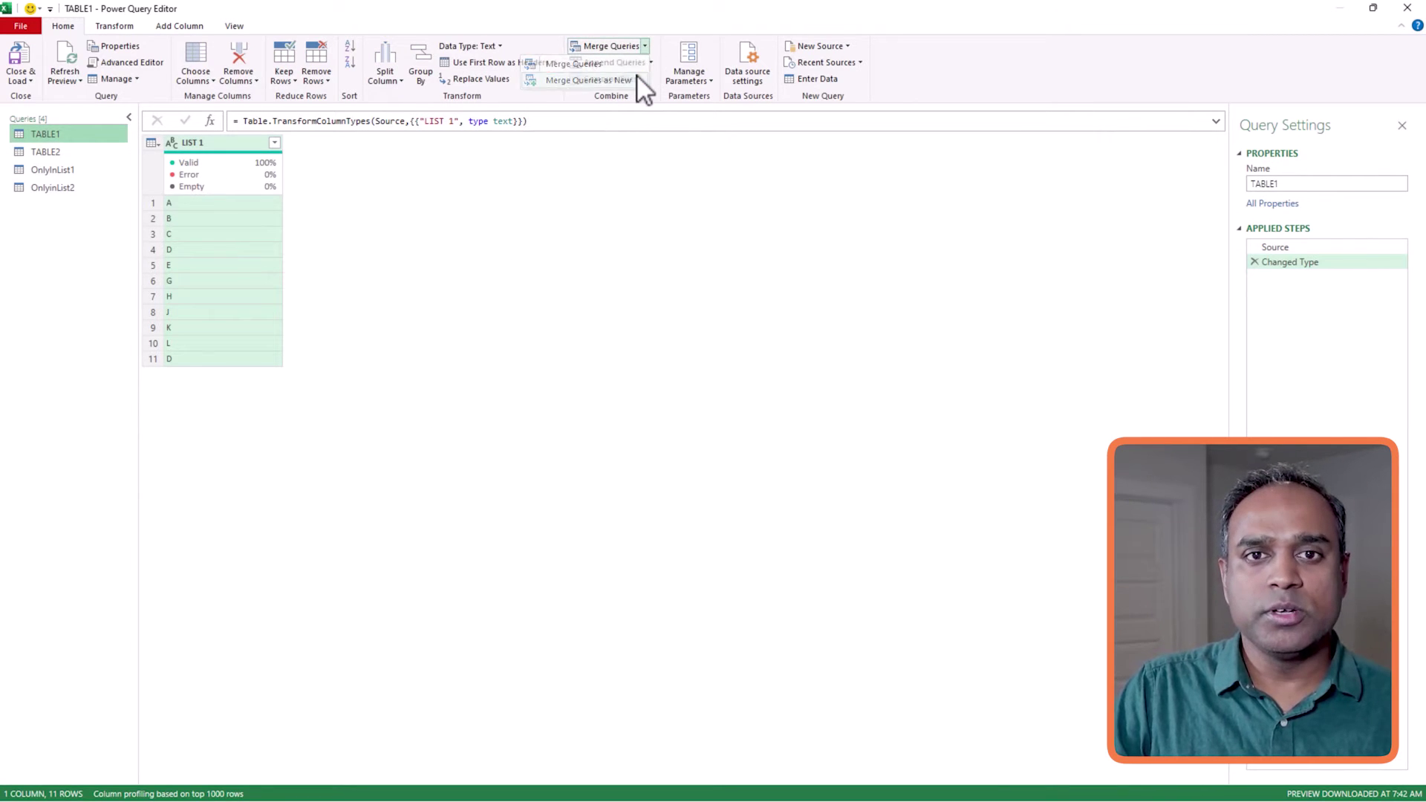
left_click(636, 75)
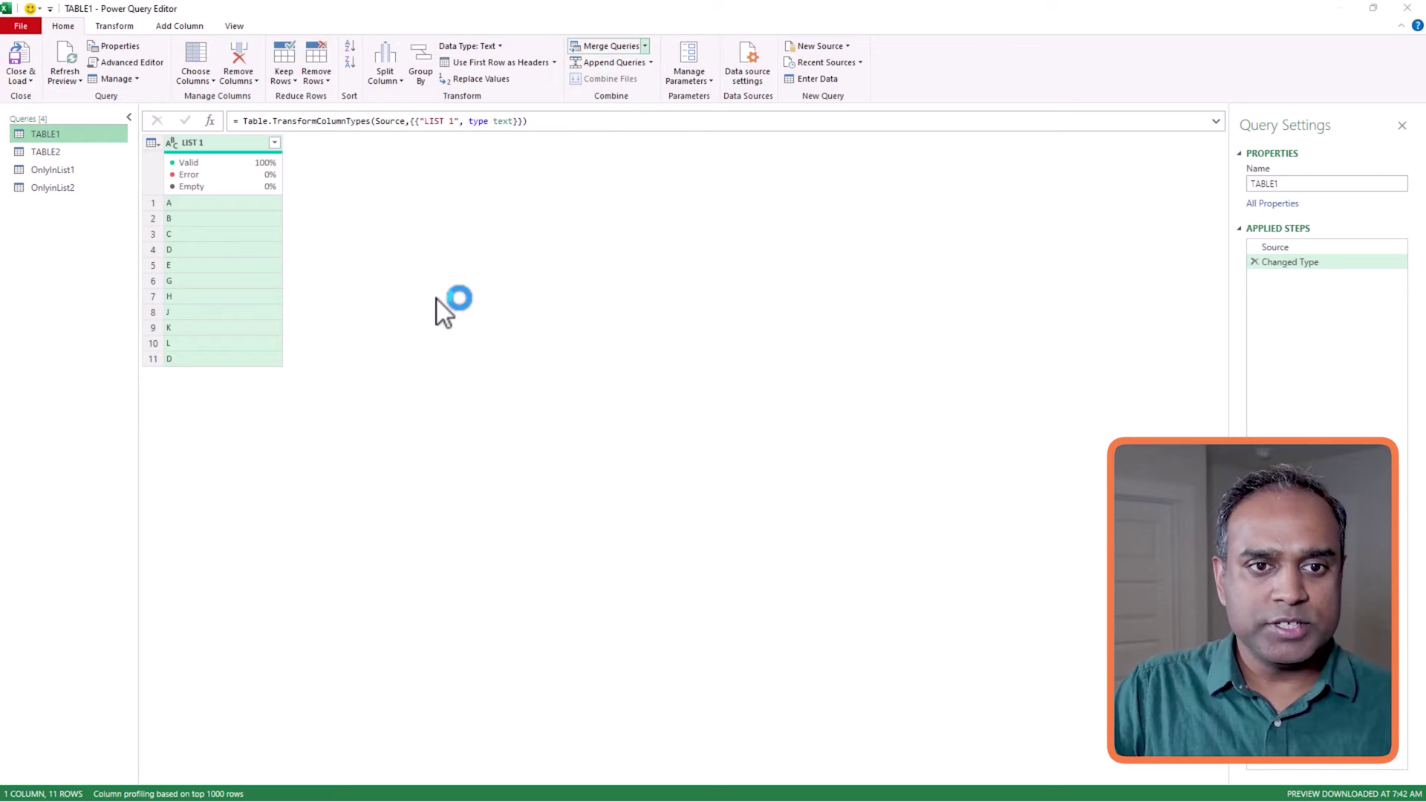
left_click(492, 273)
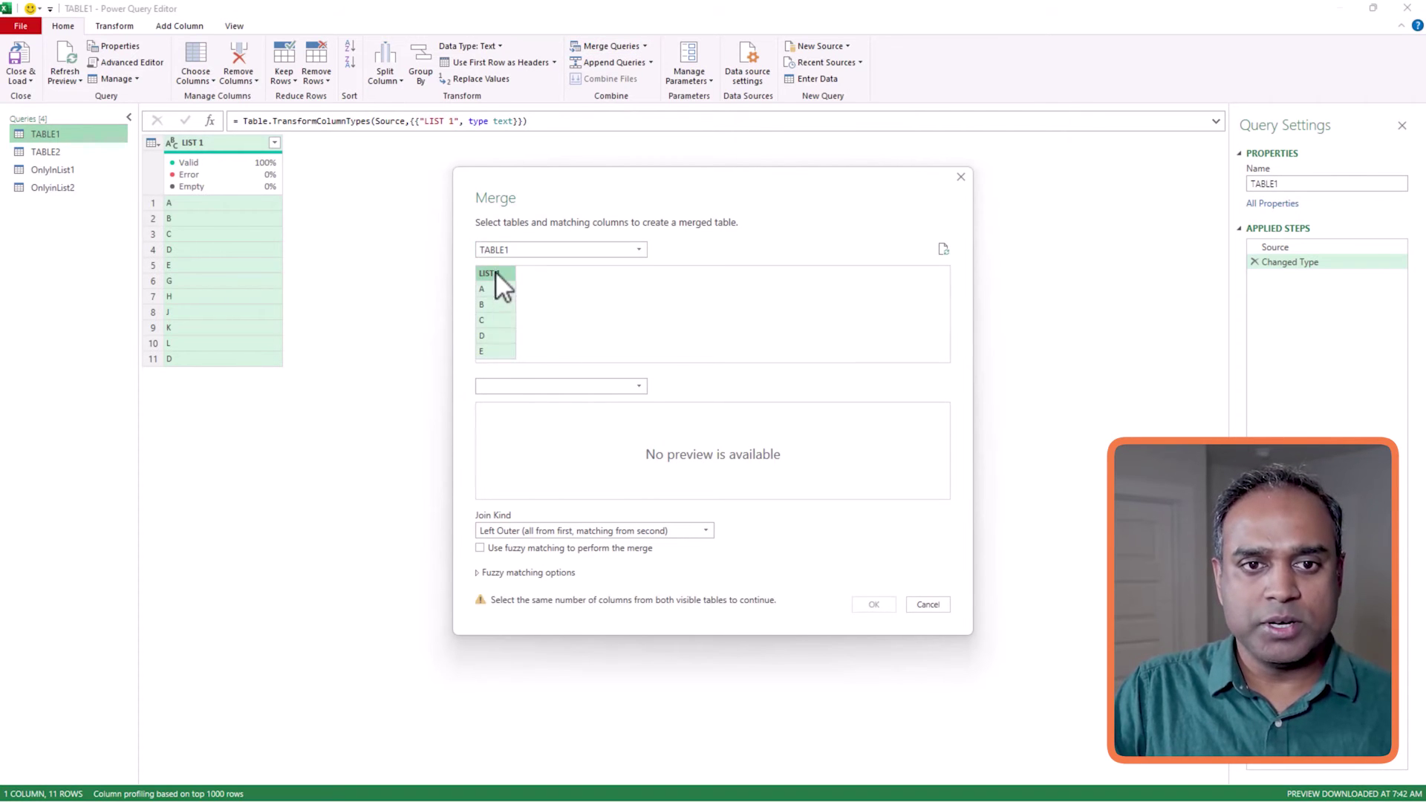
left_click(509, 386)
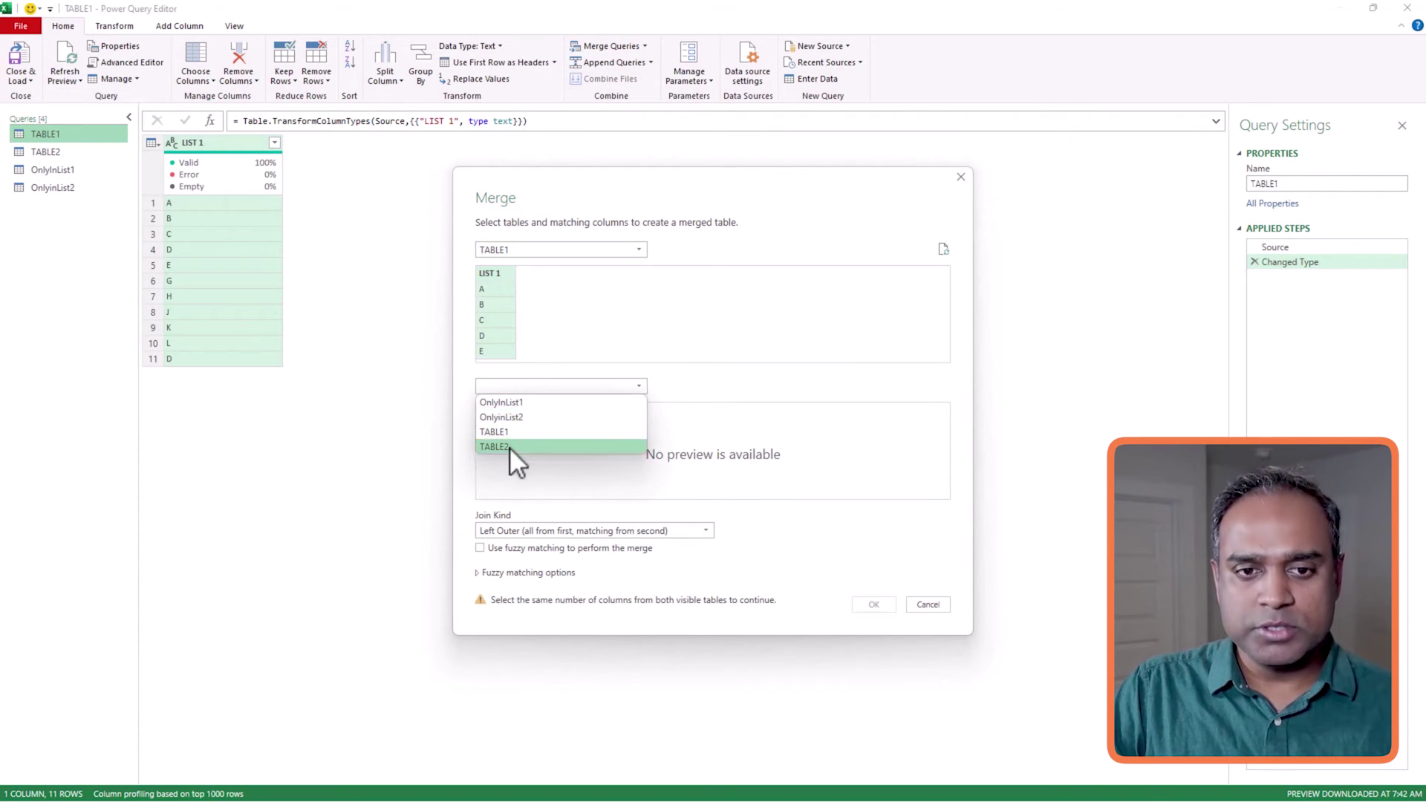
left_click(509, 447)
left_click(501, 411)
left_click(555, 532)
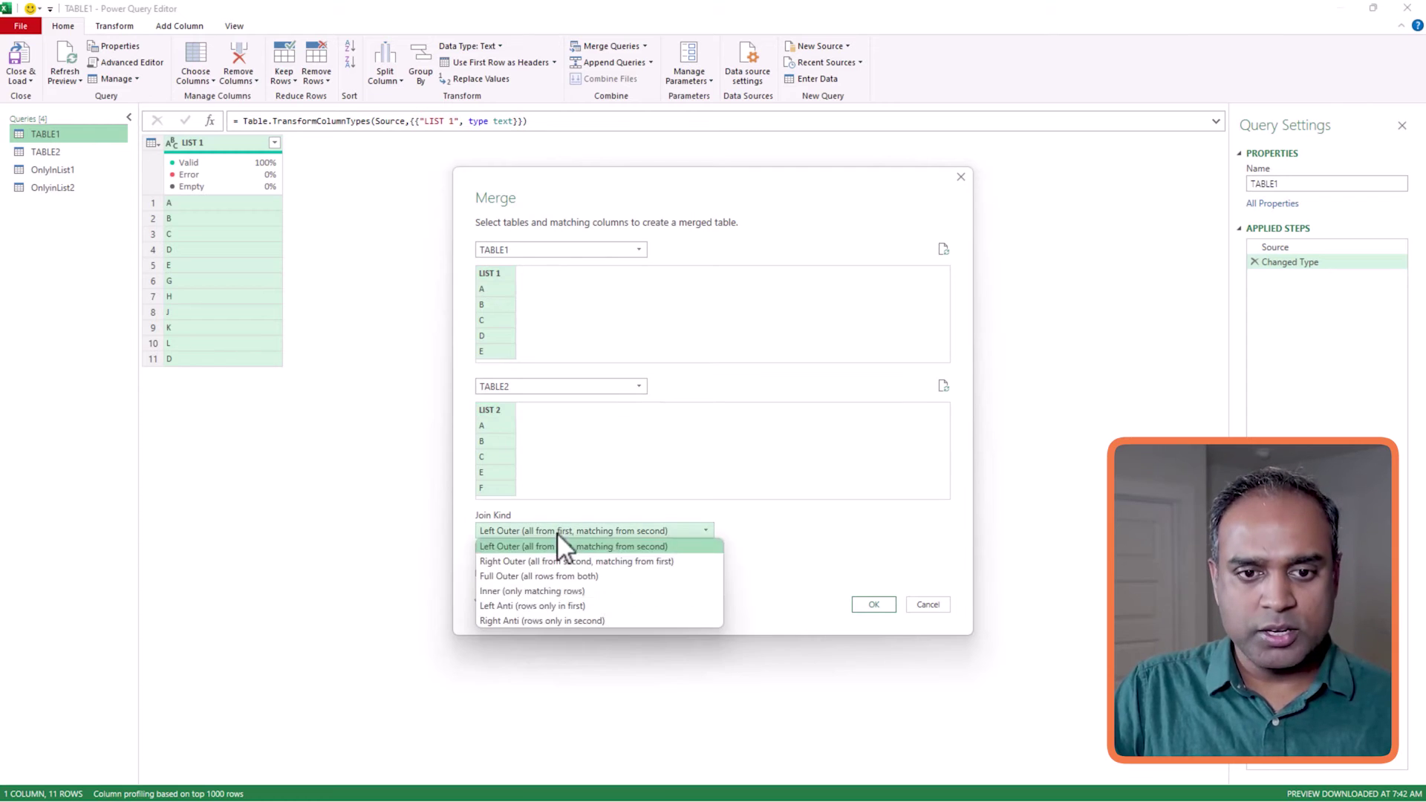
left_click(528, 595)
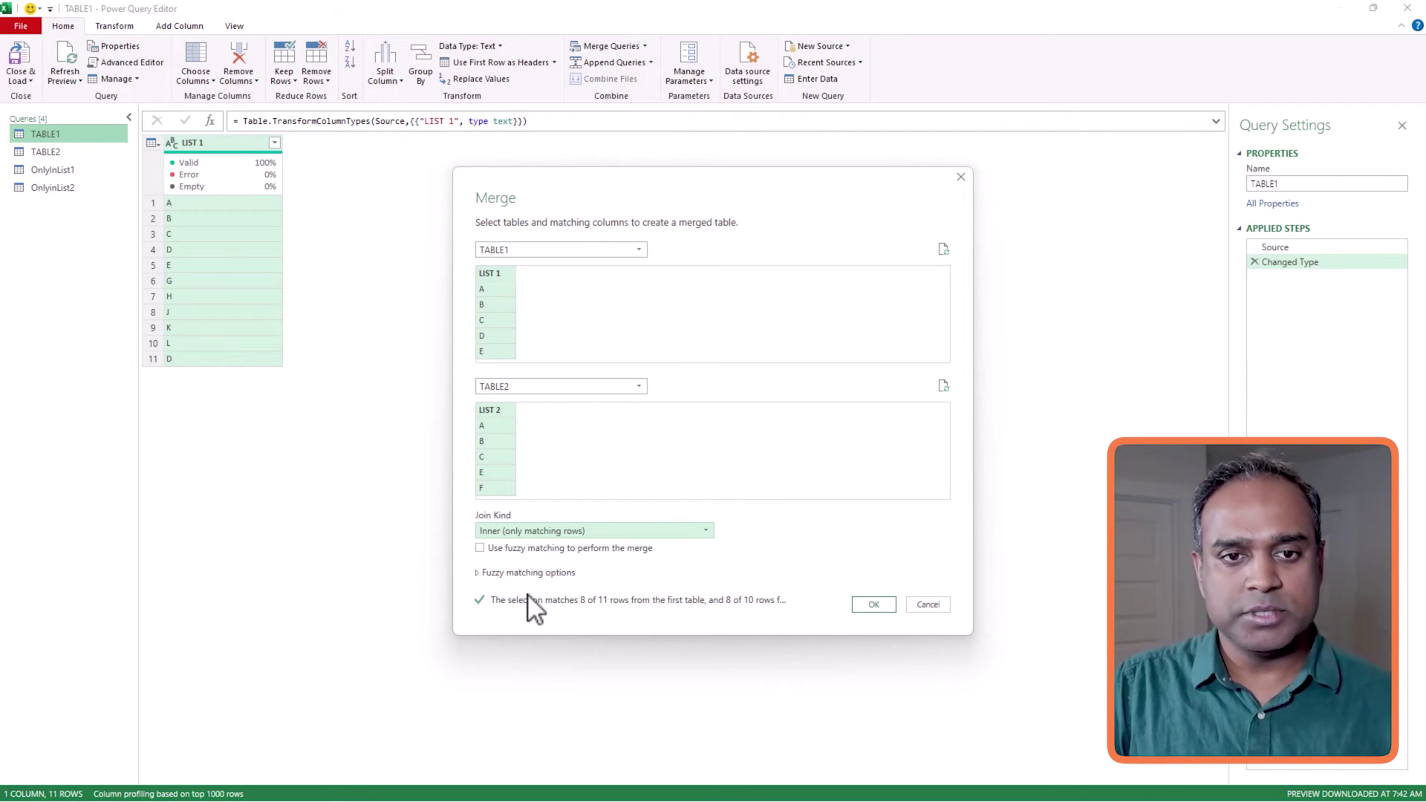
left_click(873, 605)
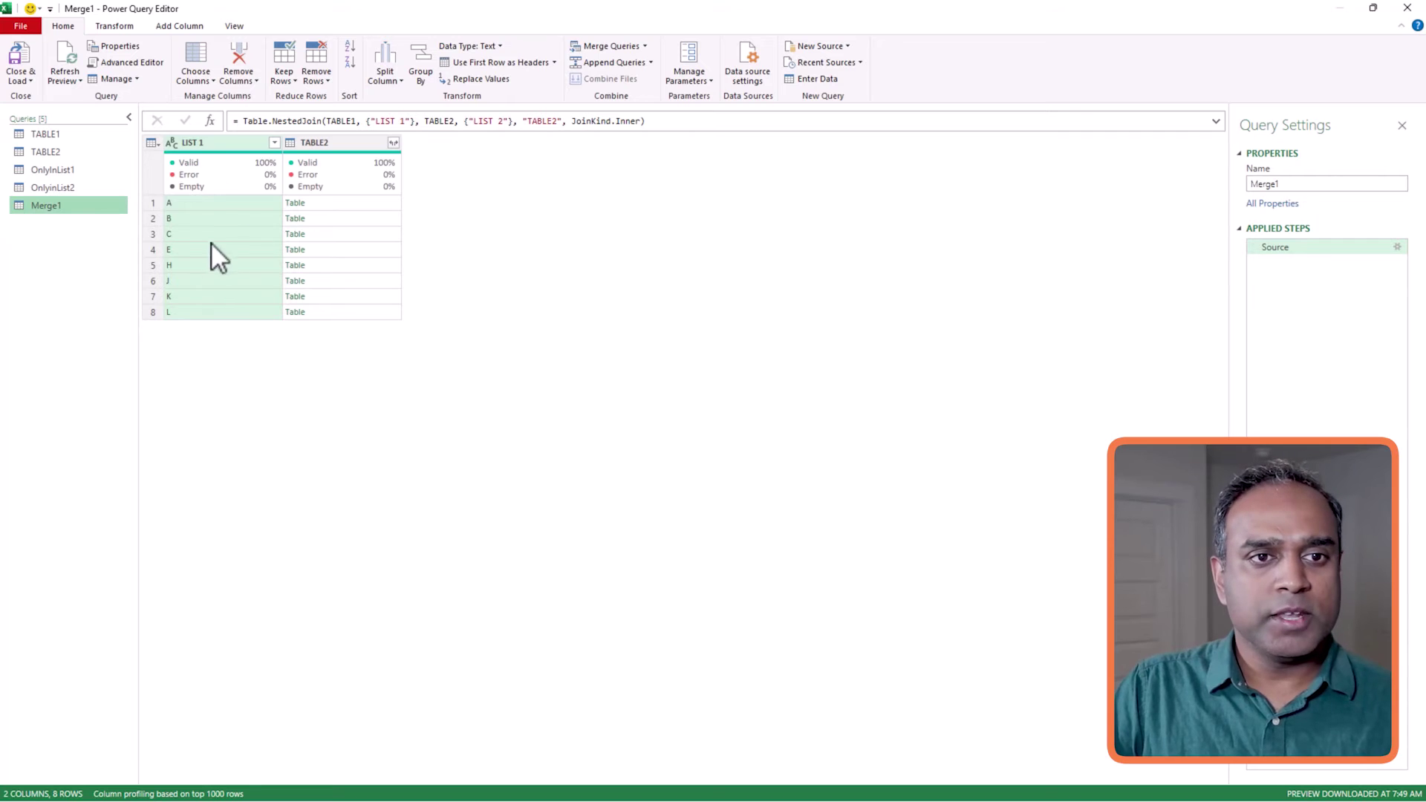
Remove the TABLE2 column and rename the LIST 1 column to 'LIST 1 & 2'
right_click(315, 144)
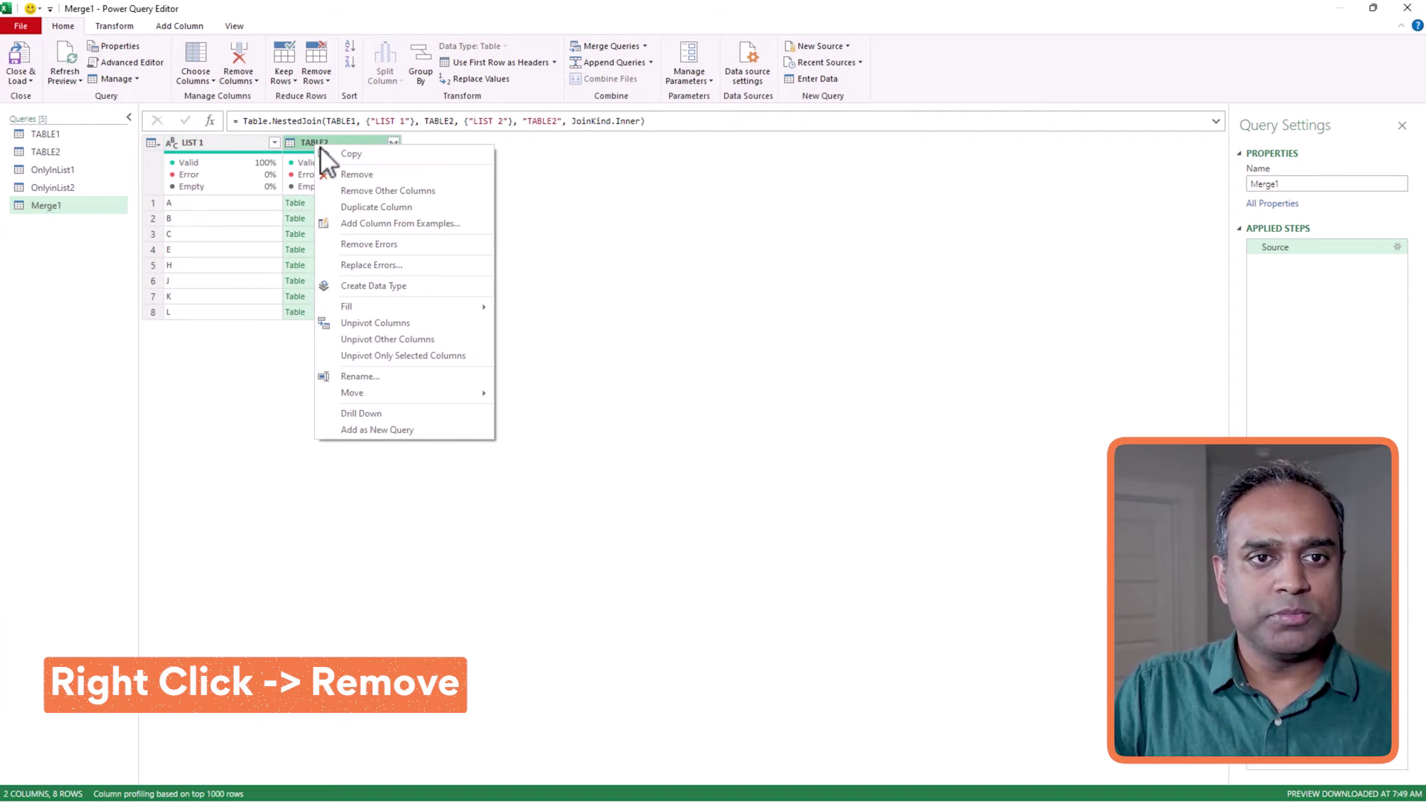
left_click(350, 175)
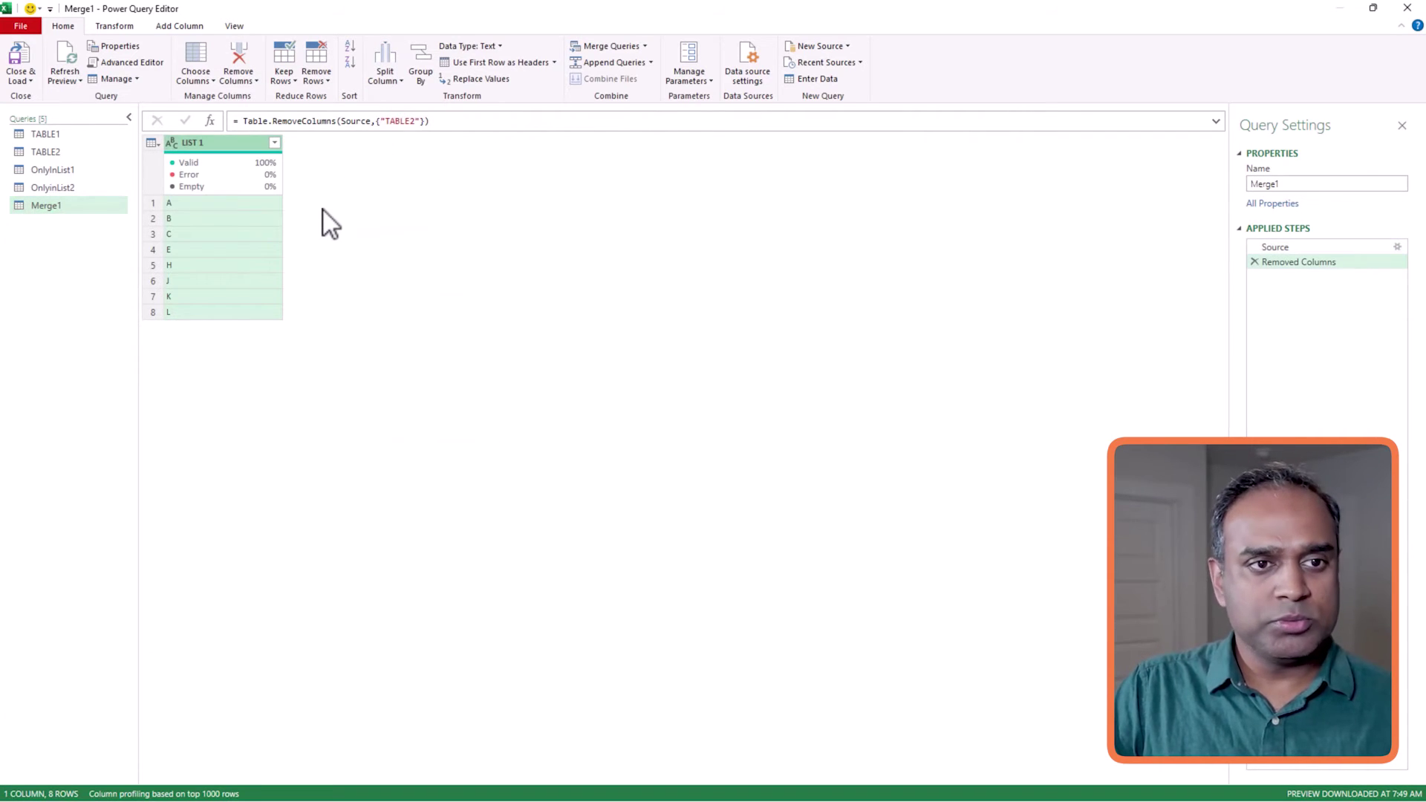
double_click(226, 141)
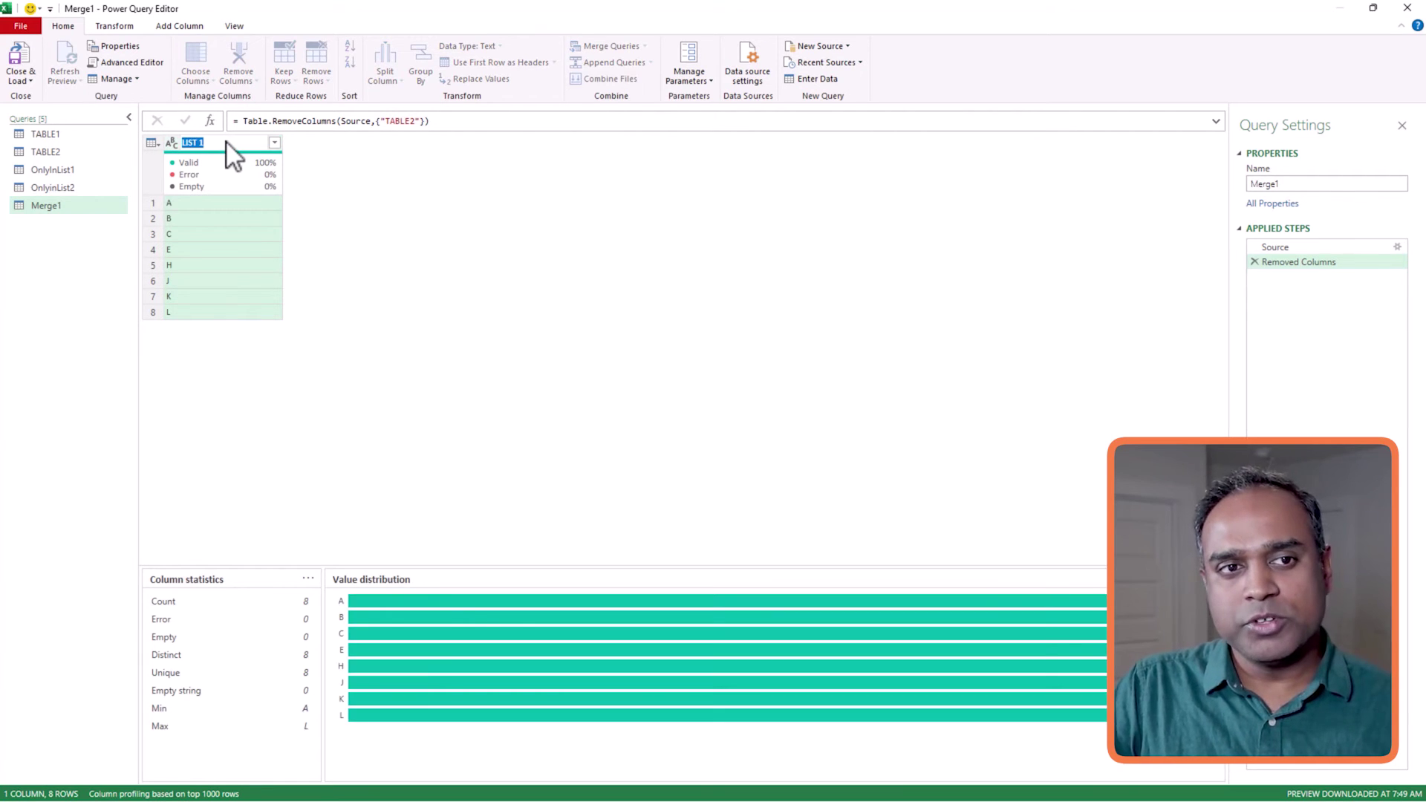
type("& 2")
key("Return")
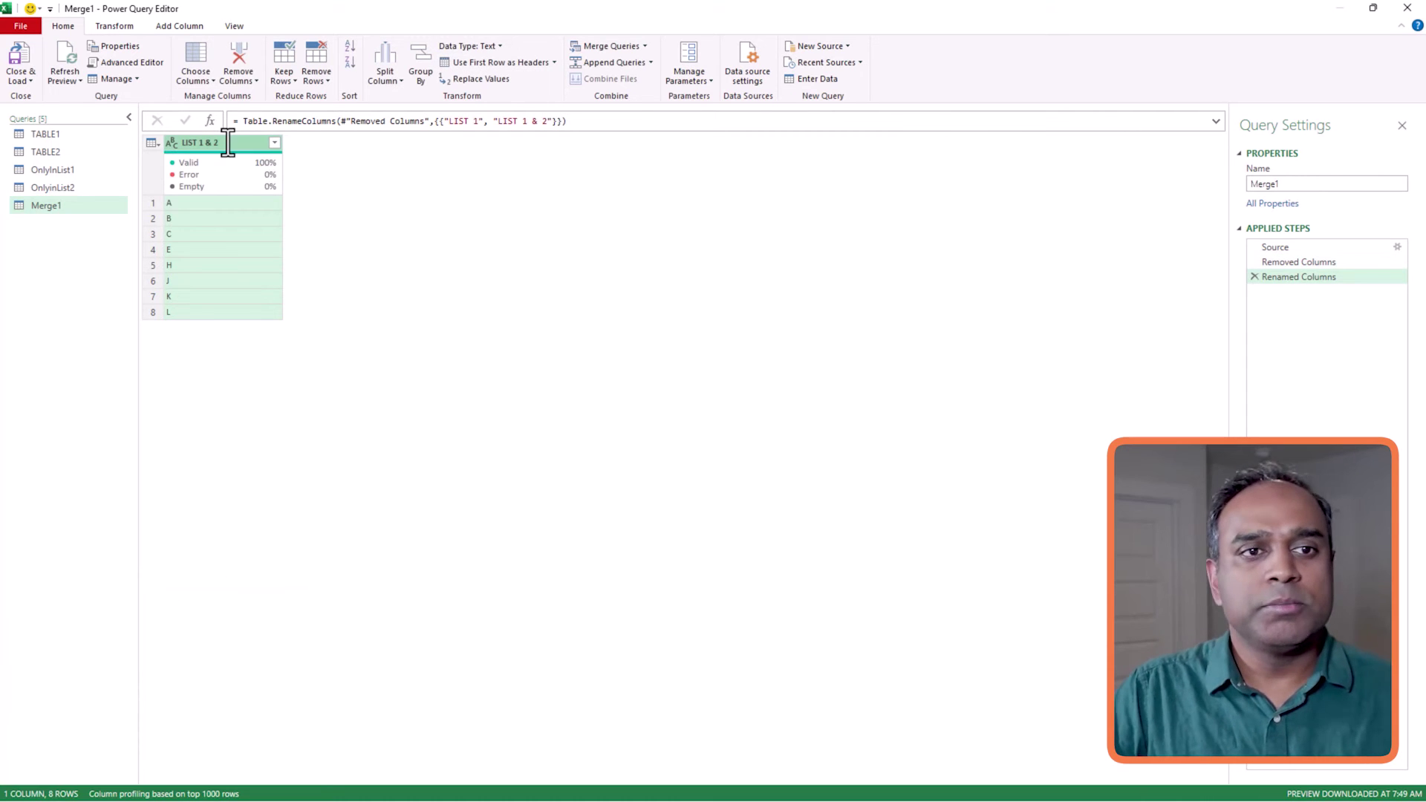
Rename the query from Merge1 to InBothLists
left_click(1262, 184)
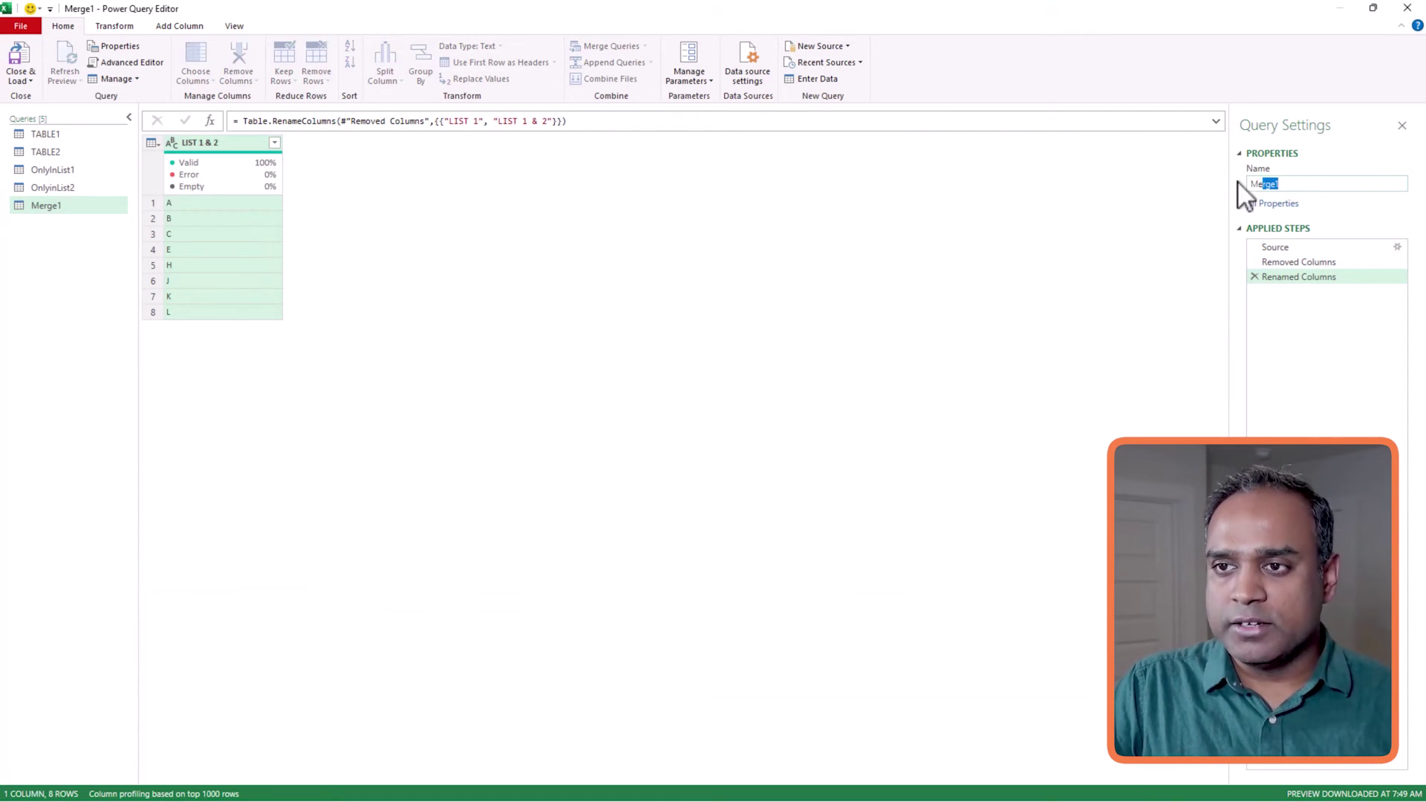
type("In")
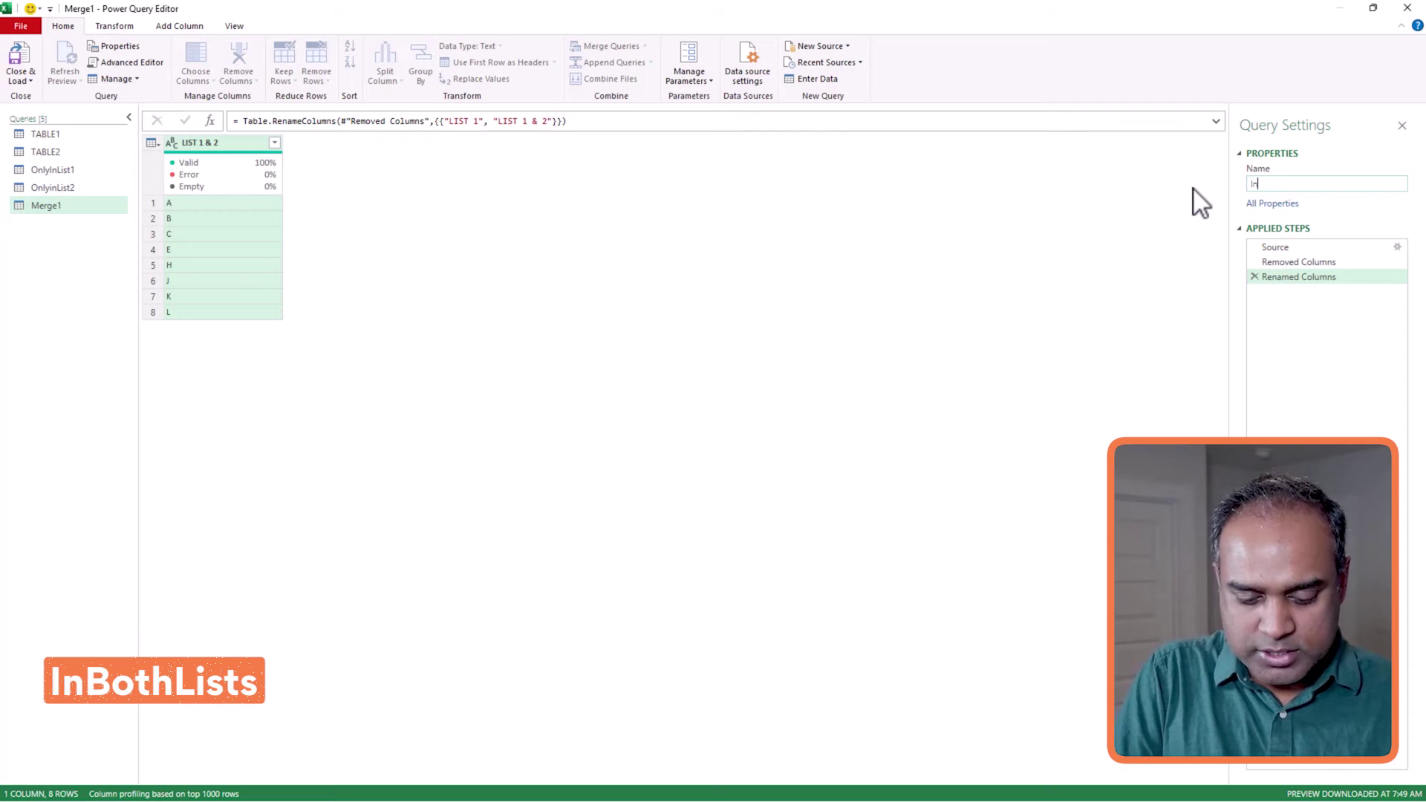
type("BothLists")
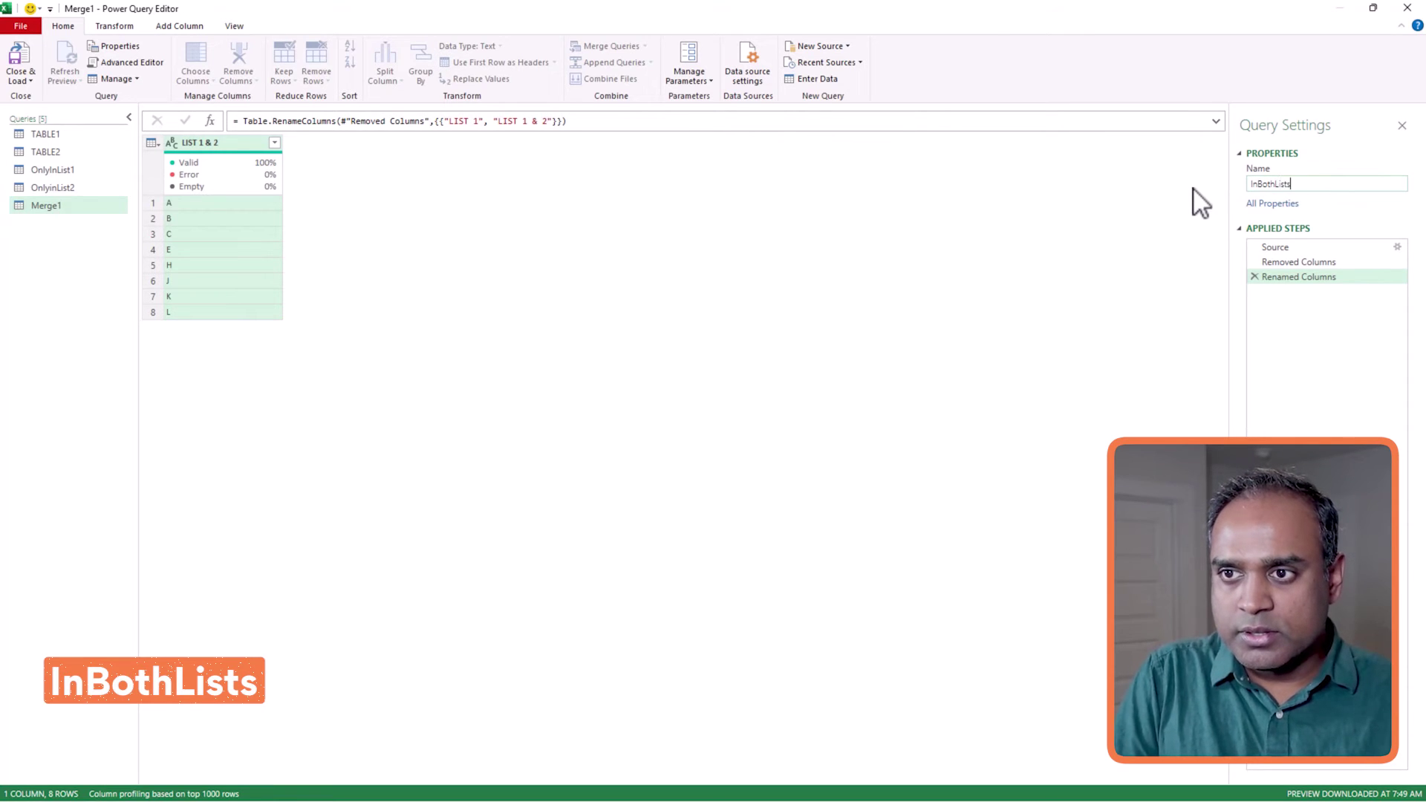
key("Return")
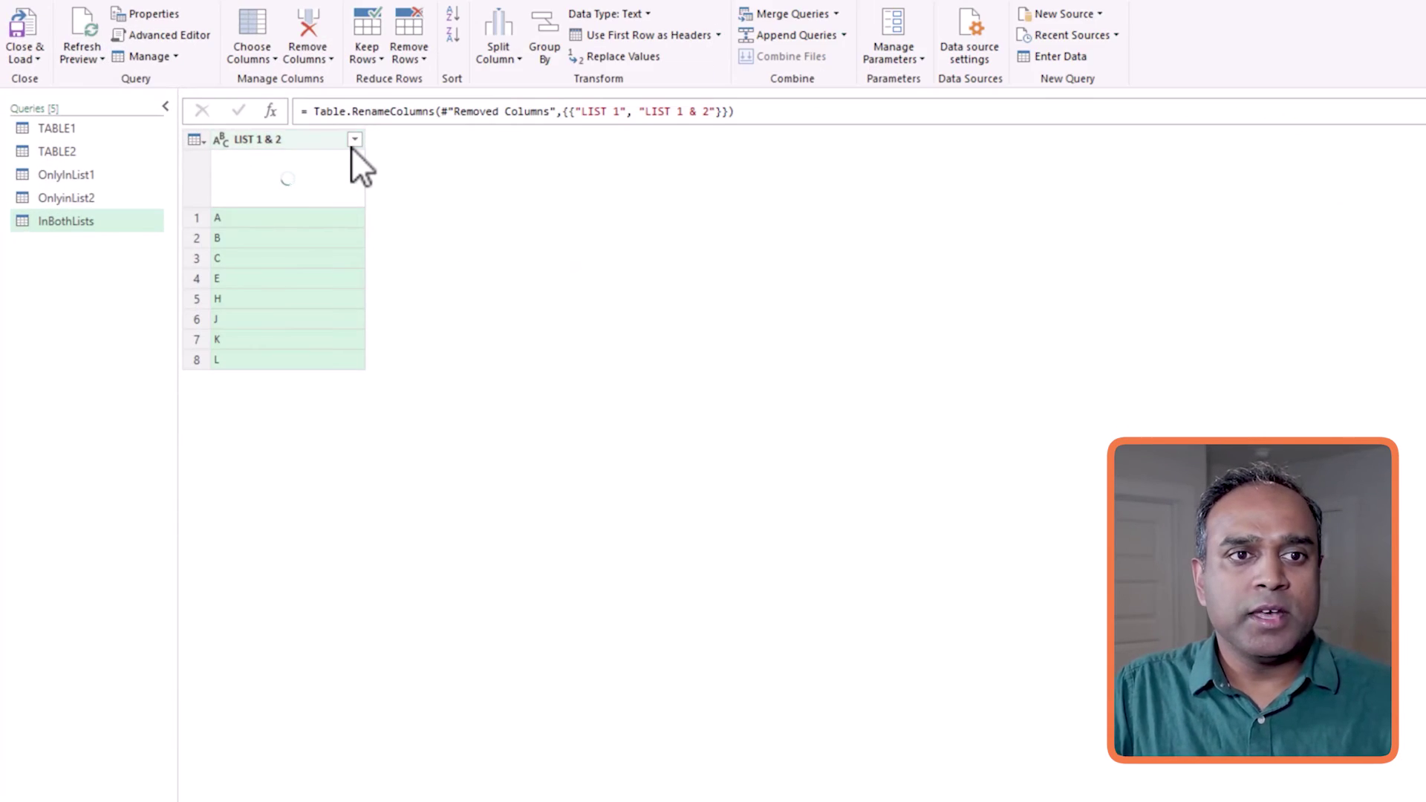
Remove duplicates from InBothLists and sort LIST 1 & 2 ascending, giving A, B, C, E, H, J, K, L
left_click(408, 60)
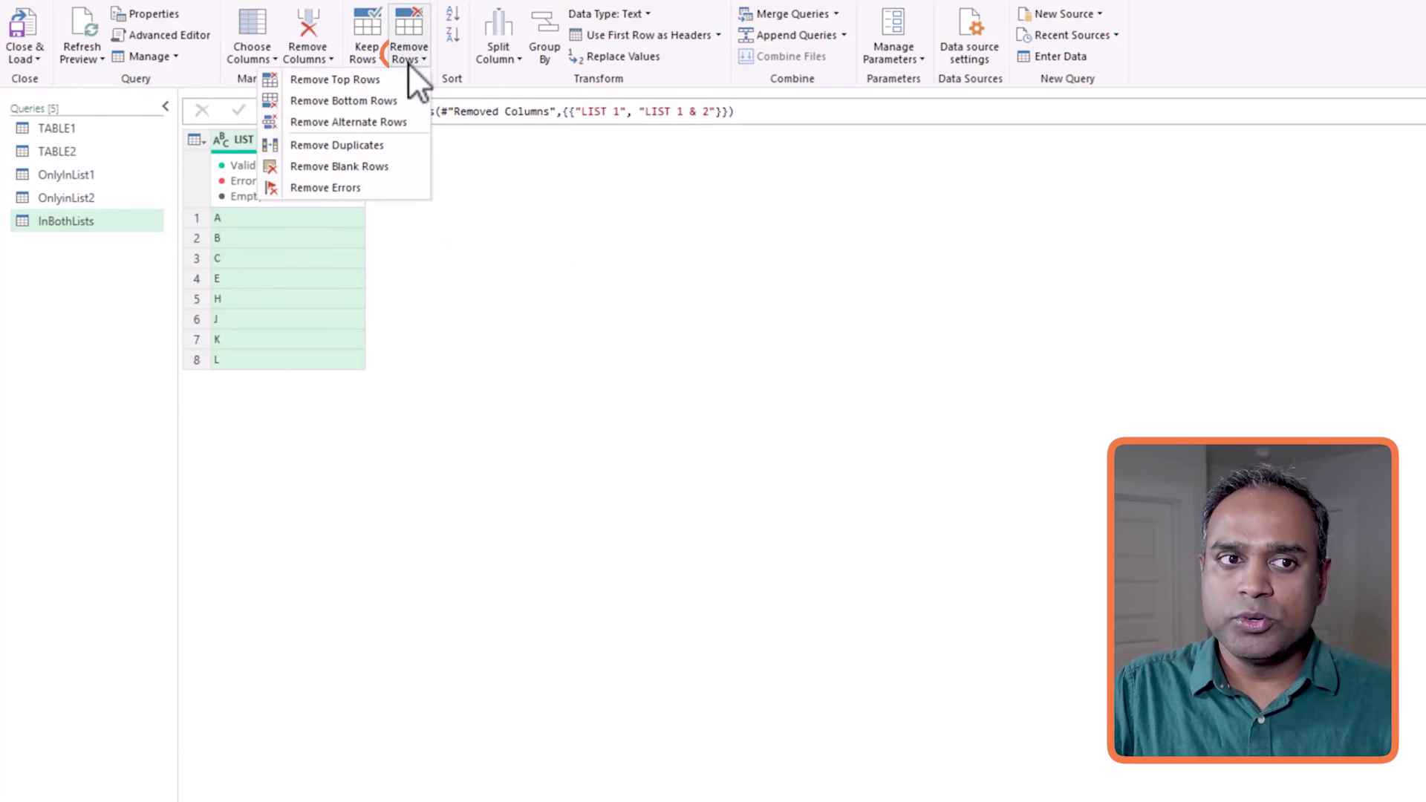
left_click(385, 146)
left_click(454, 16)
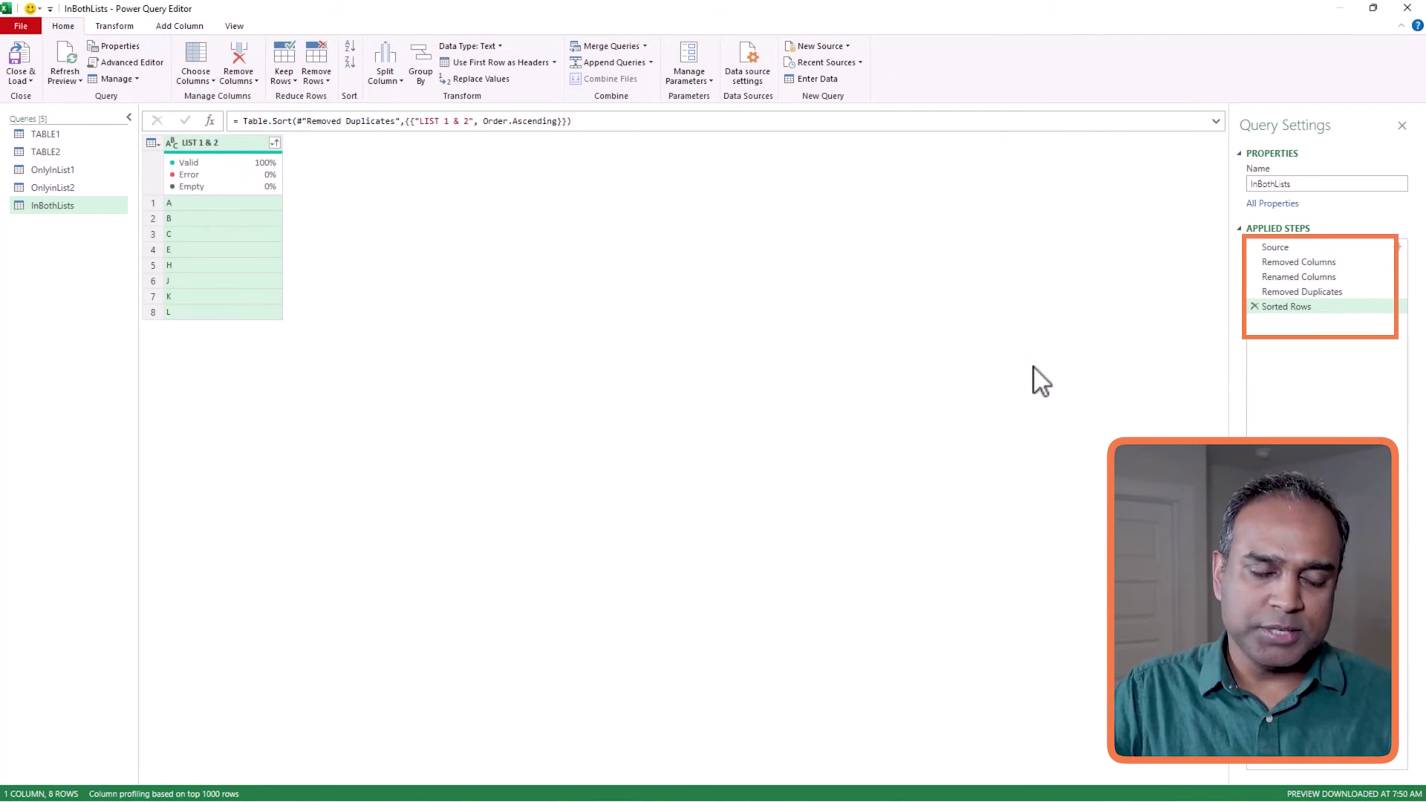
left_click(33, 82)
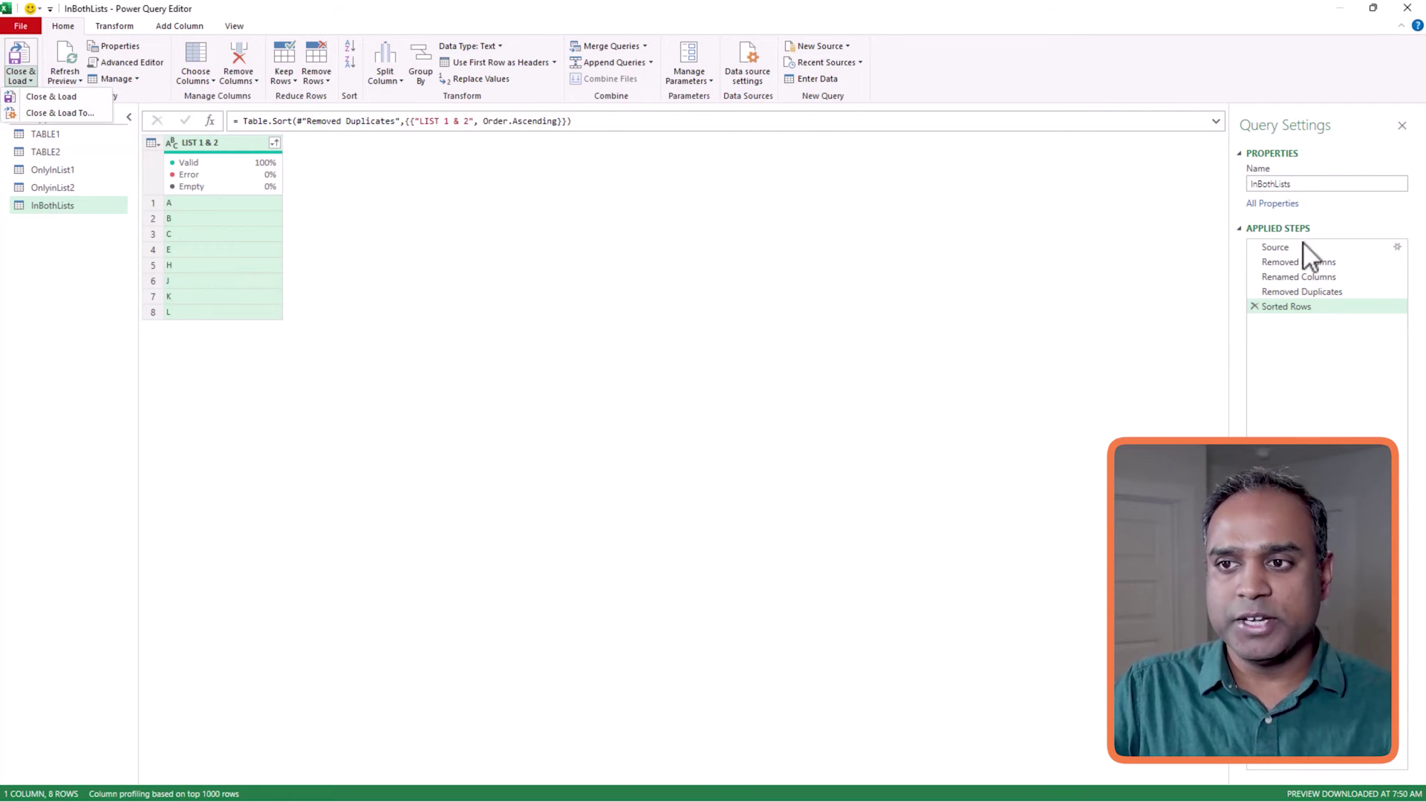
left_click(1116, 327)
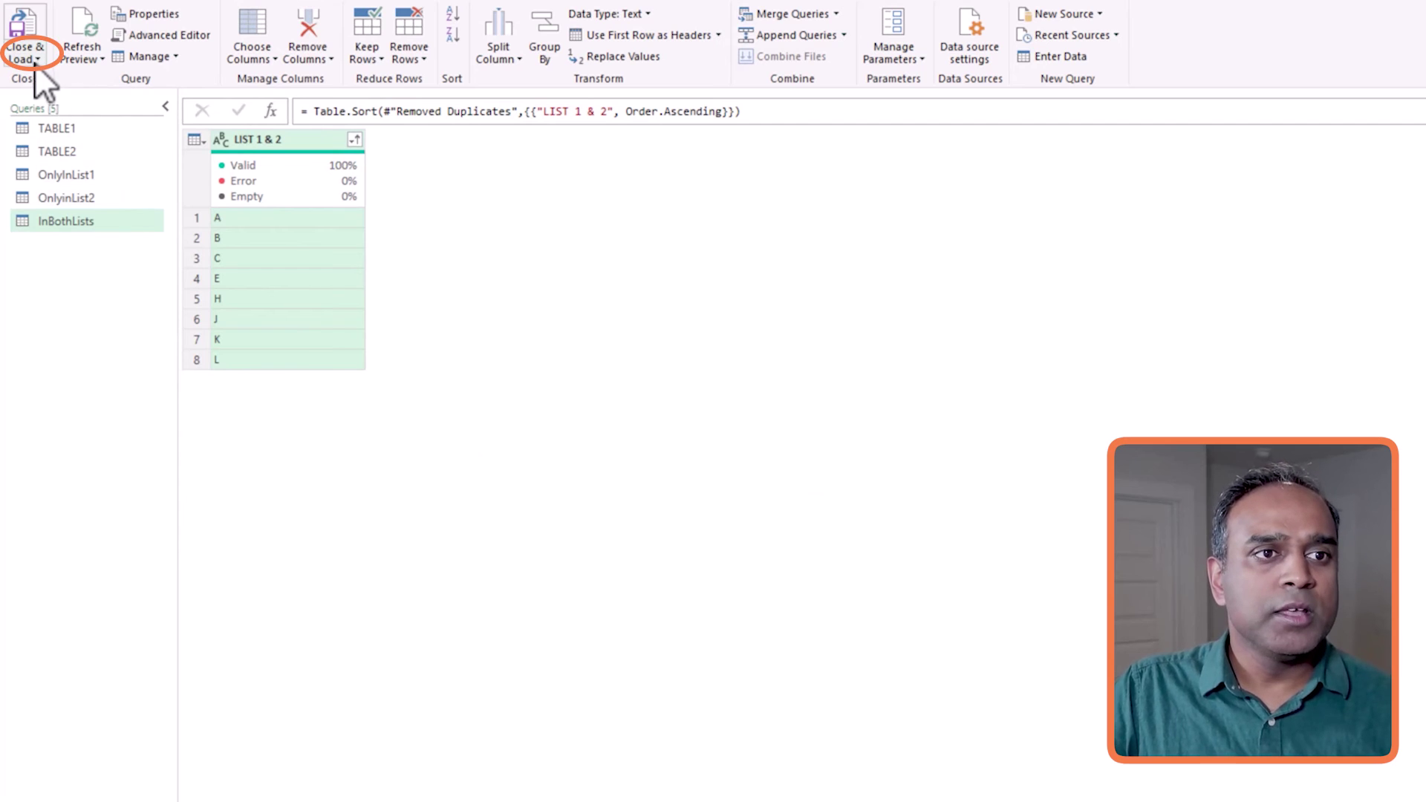
Load InBothLists as a table at cell M6 on the existing worksheet
left_click(35, 63)
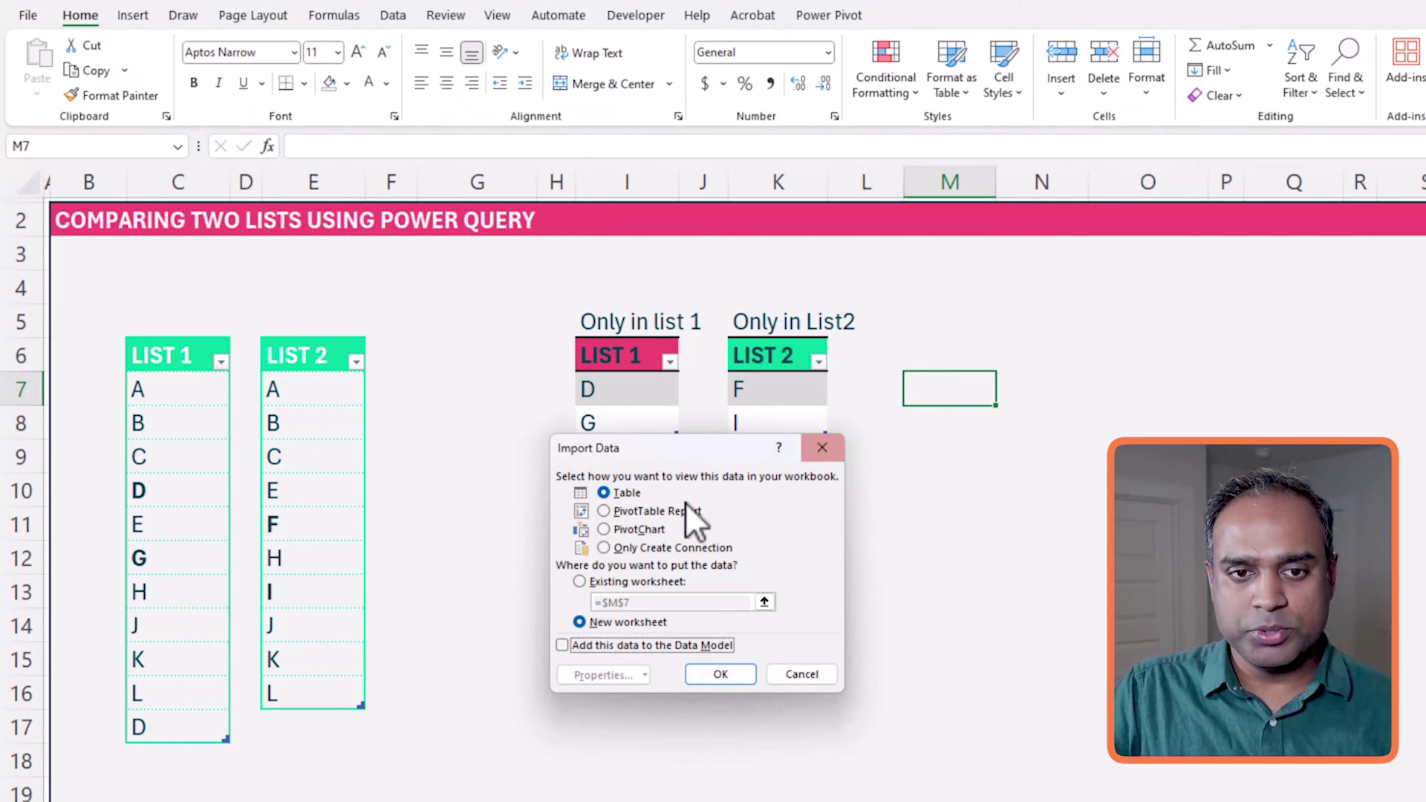
left_click(681, 585)
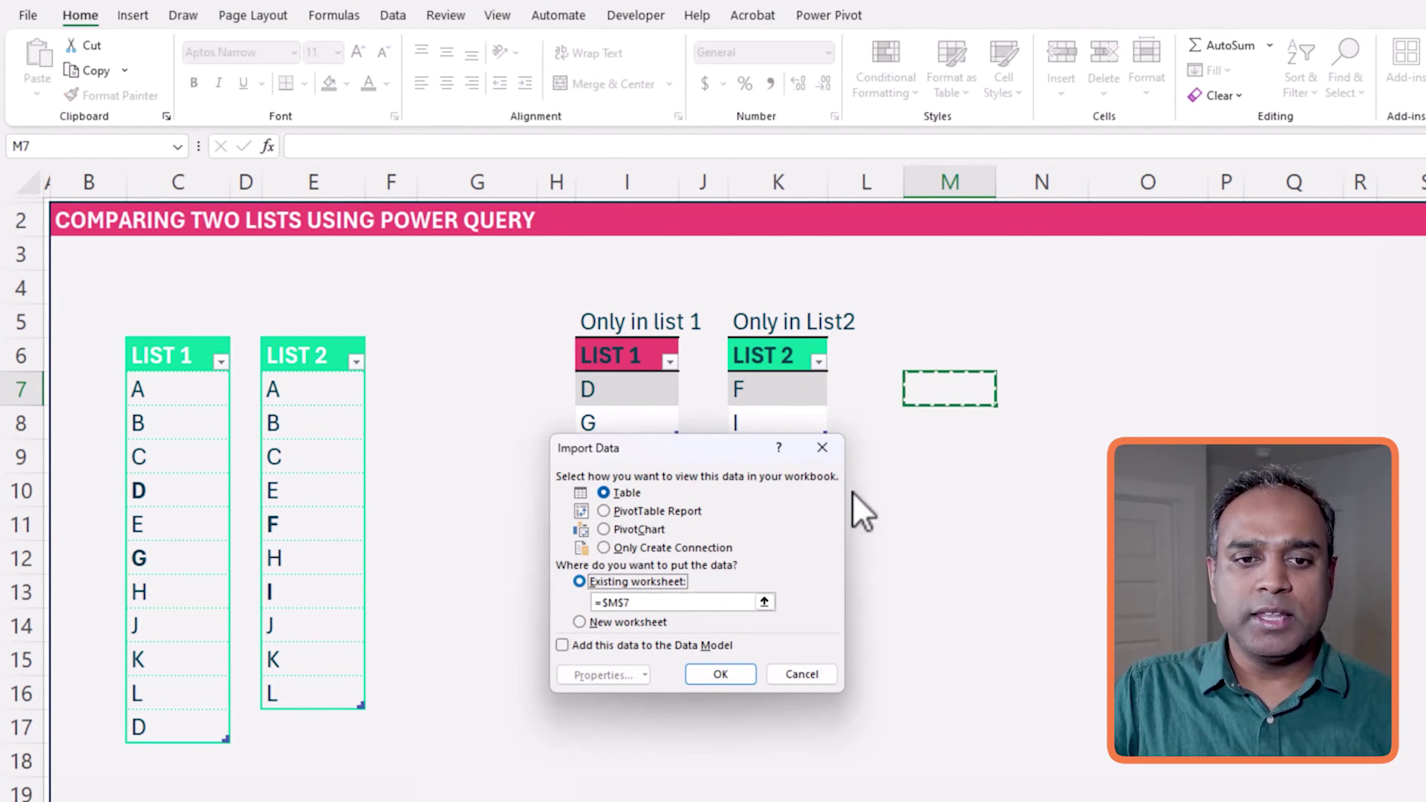
left_click(955, 346)
left_click(720, 673)
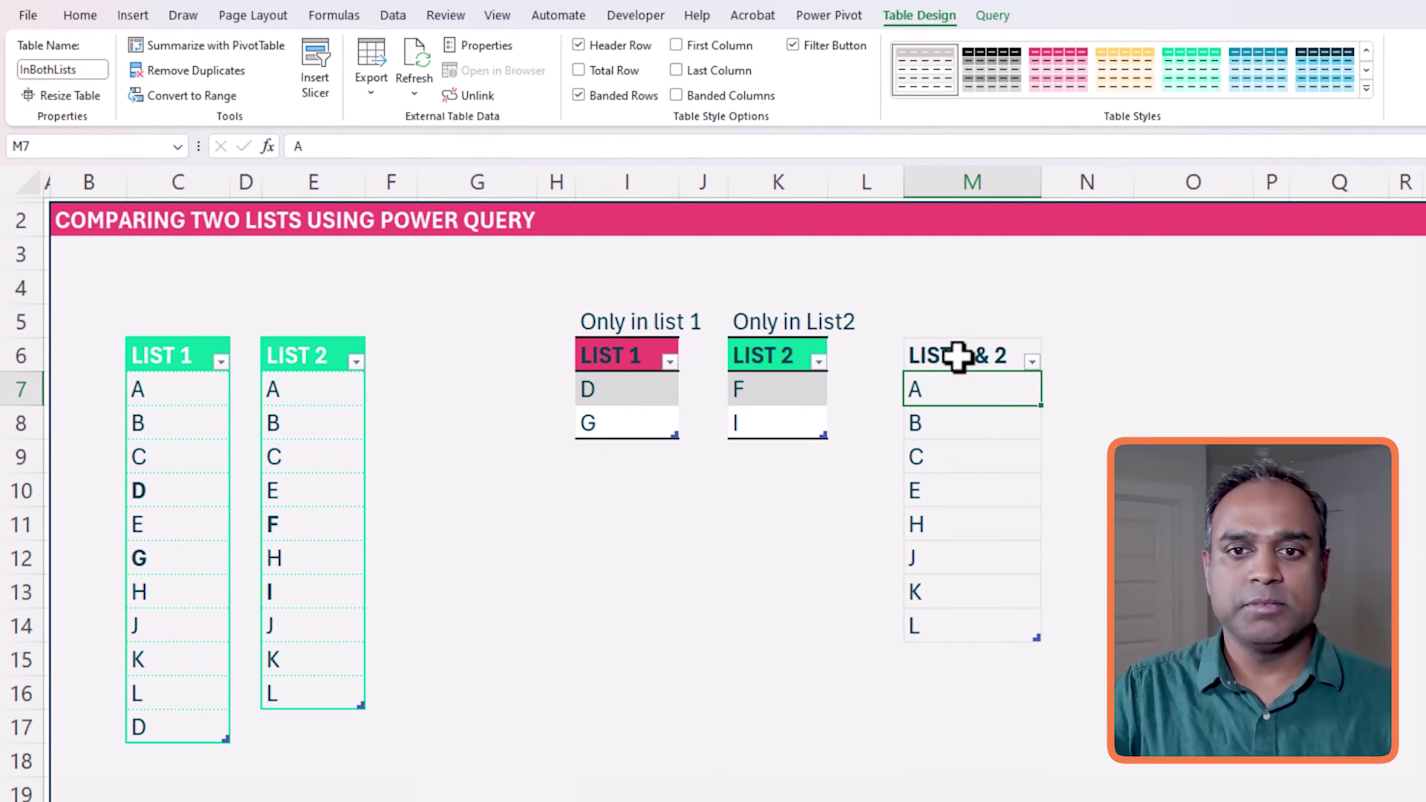
left_click_drag(954, 357, 974, 653)
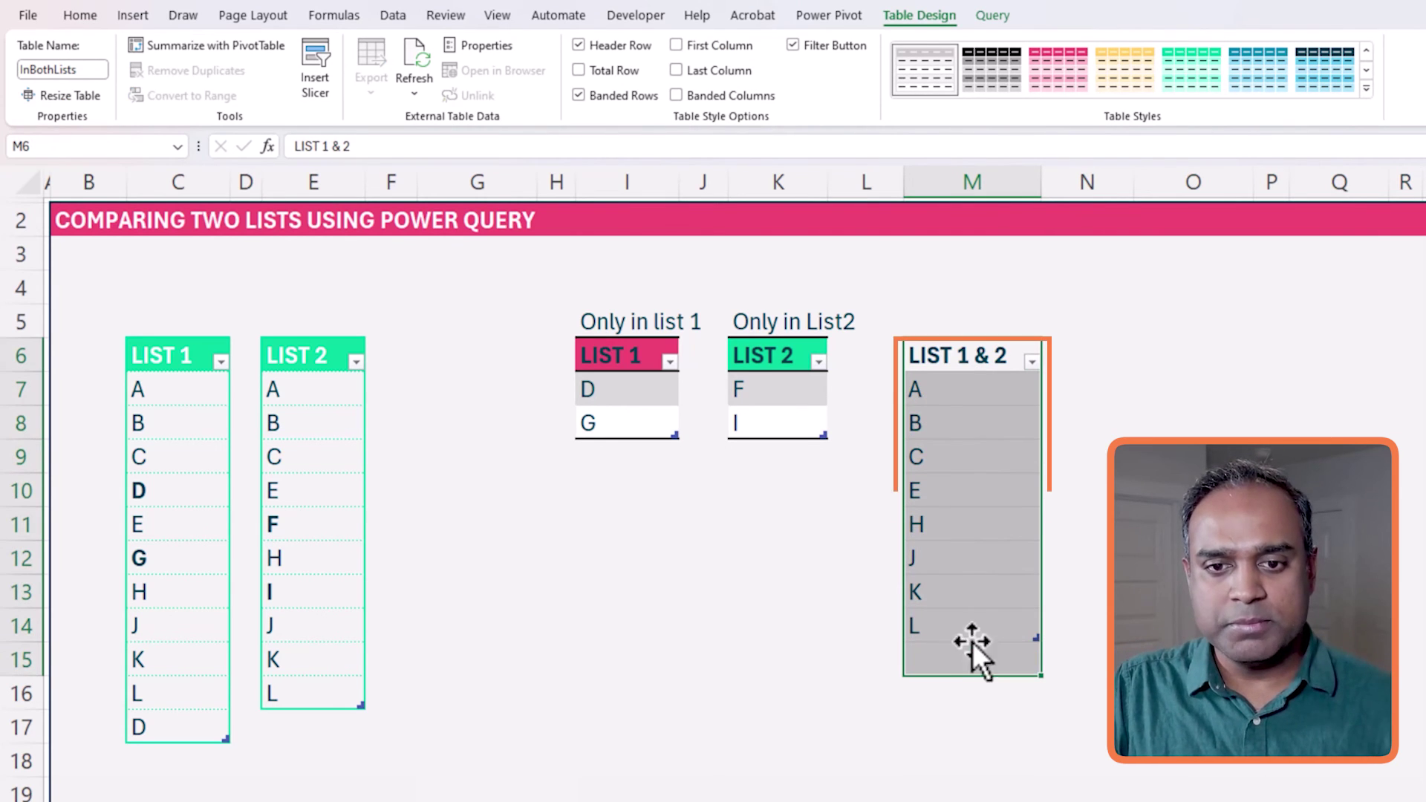
Apply a blue medium table style to the LIST 1 & 2 table
left_click(79, 15)
left_click(966, 356)
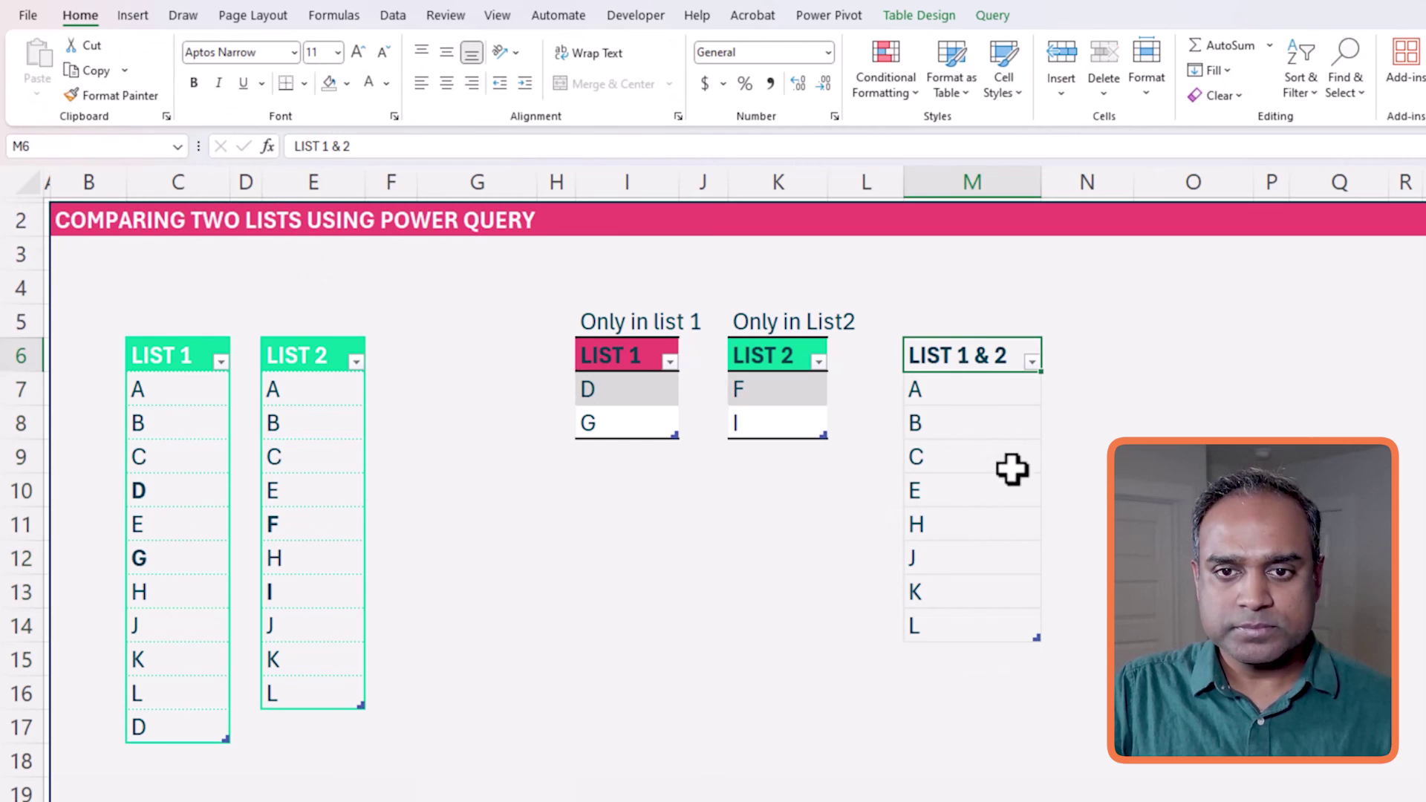
left_click(937, 626, "shift")
left_click(329, 83)
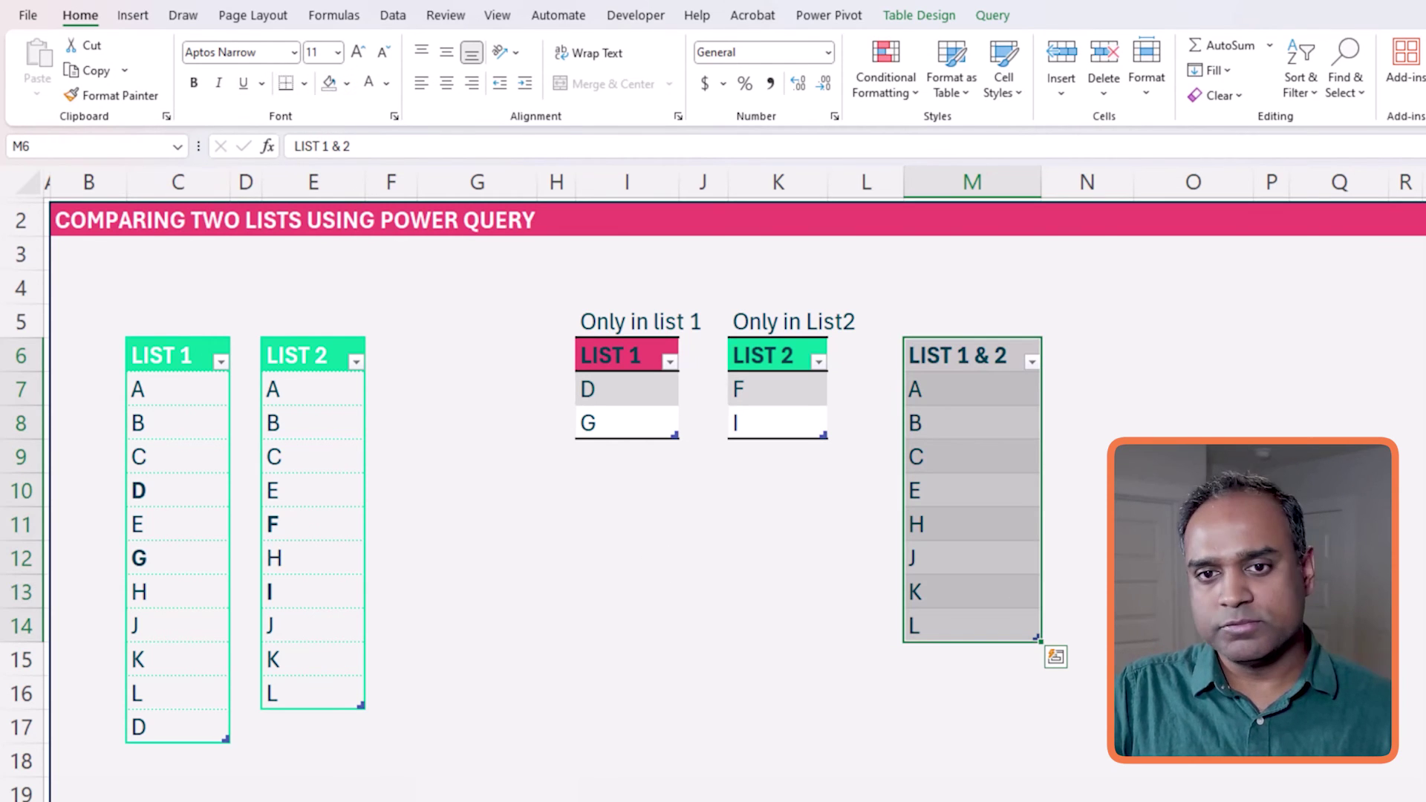
left_click_drag(1018, 356, 999, 625)
left_click(947, 14)
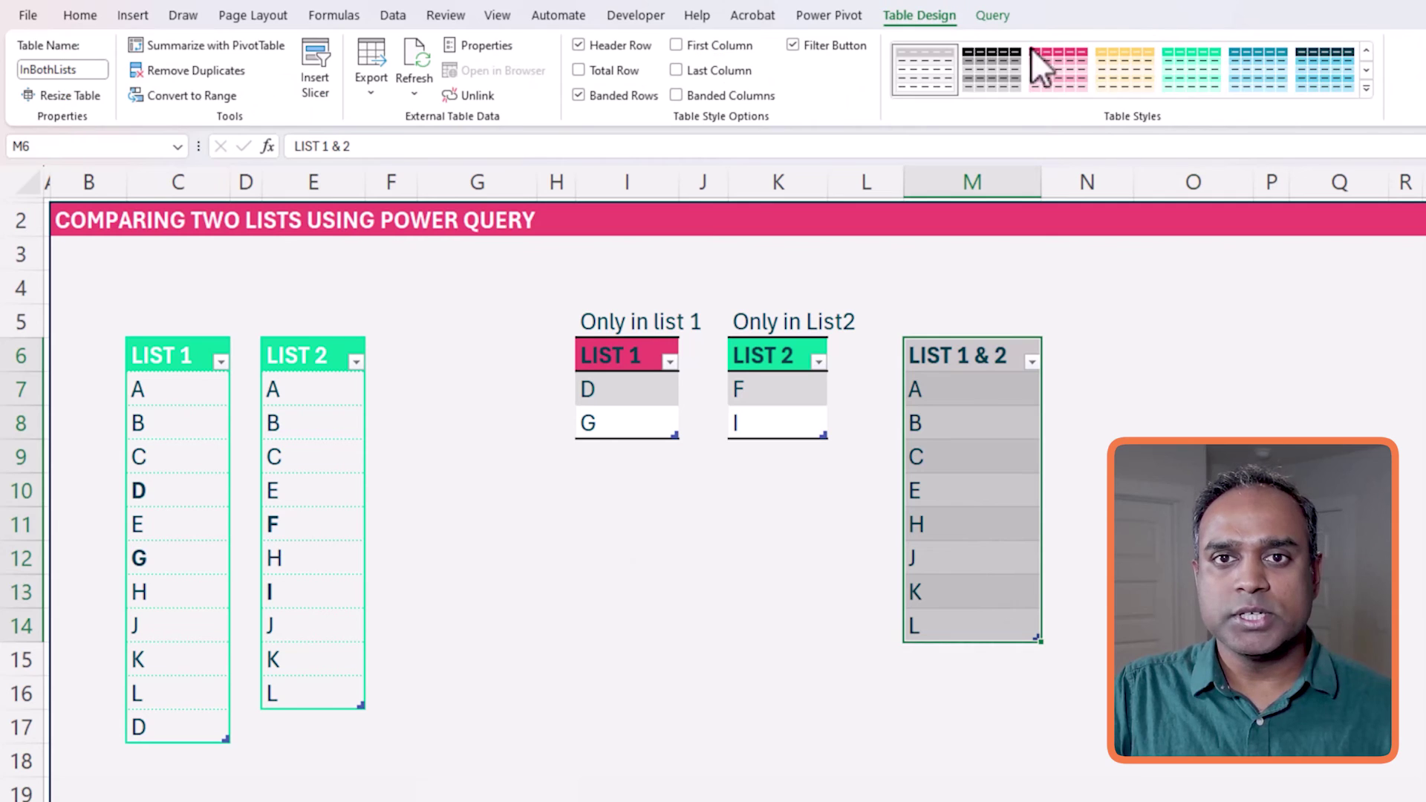
left_click(1366, 88)
left_click(1197, 448)
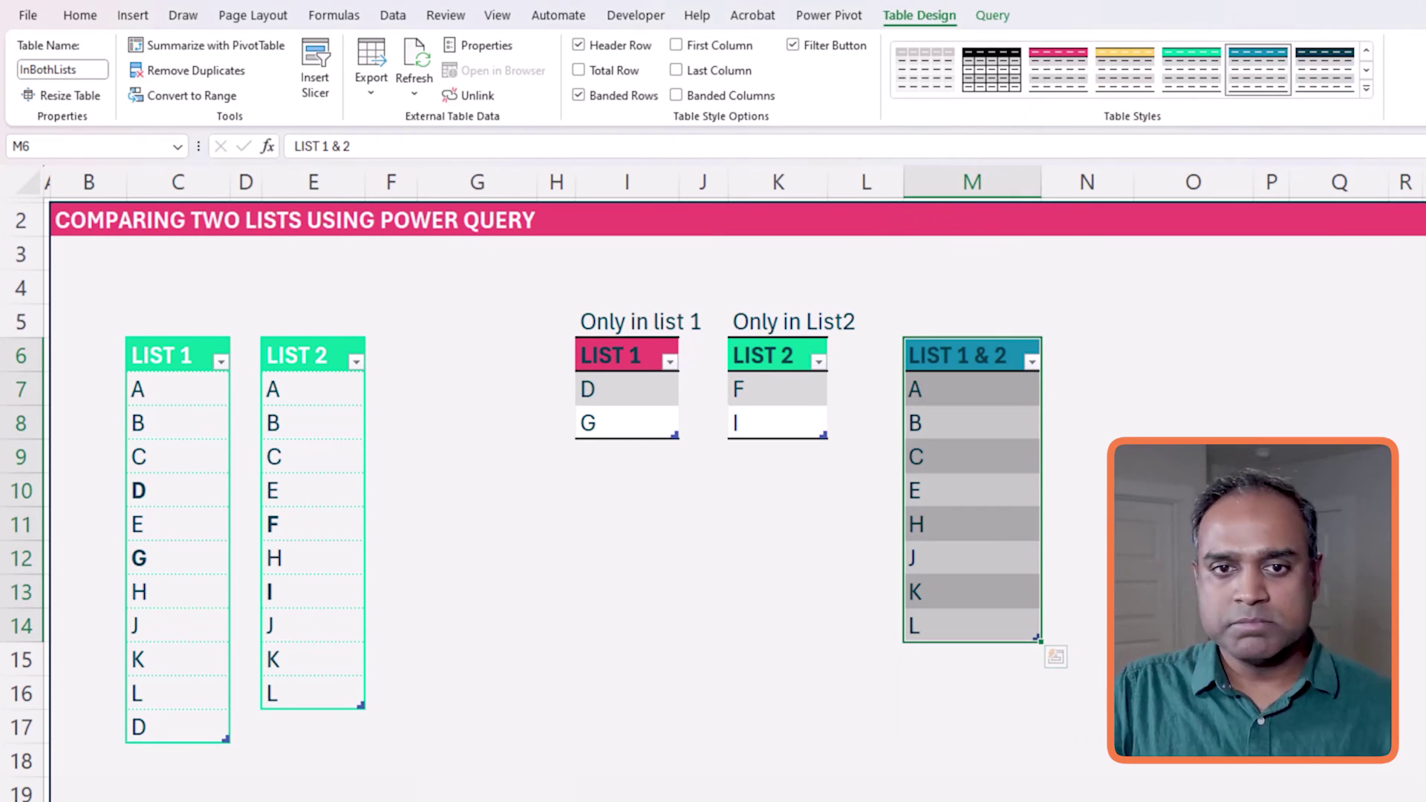
left_click(1193, 524)
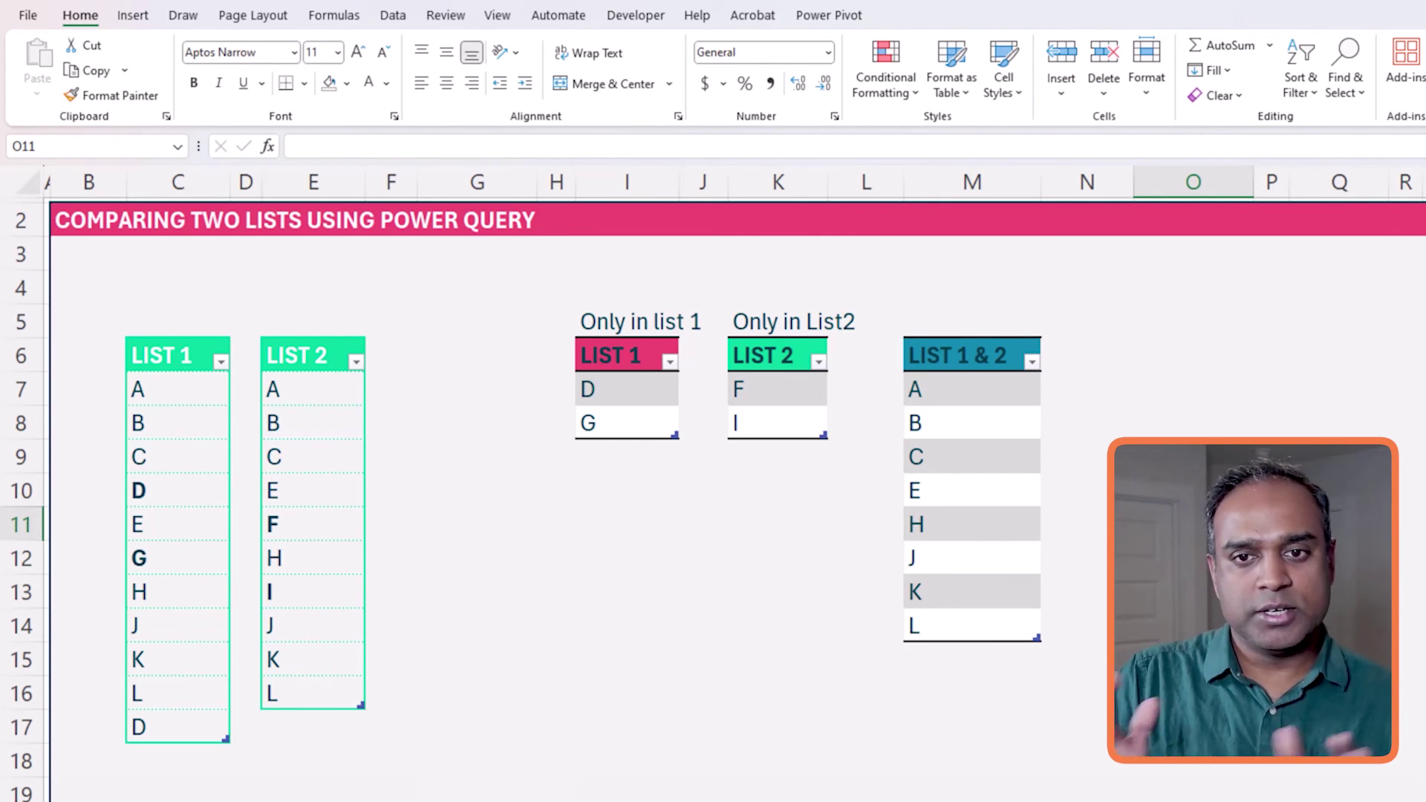
Label cell M5 above the table 'In Both lists'
left_click(1025, 310)
type("l")
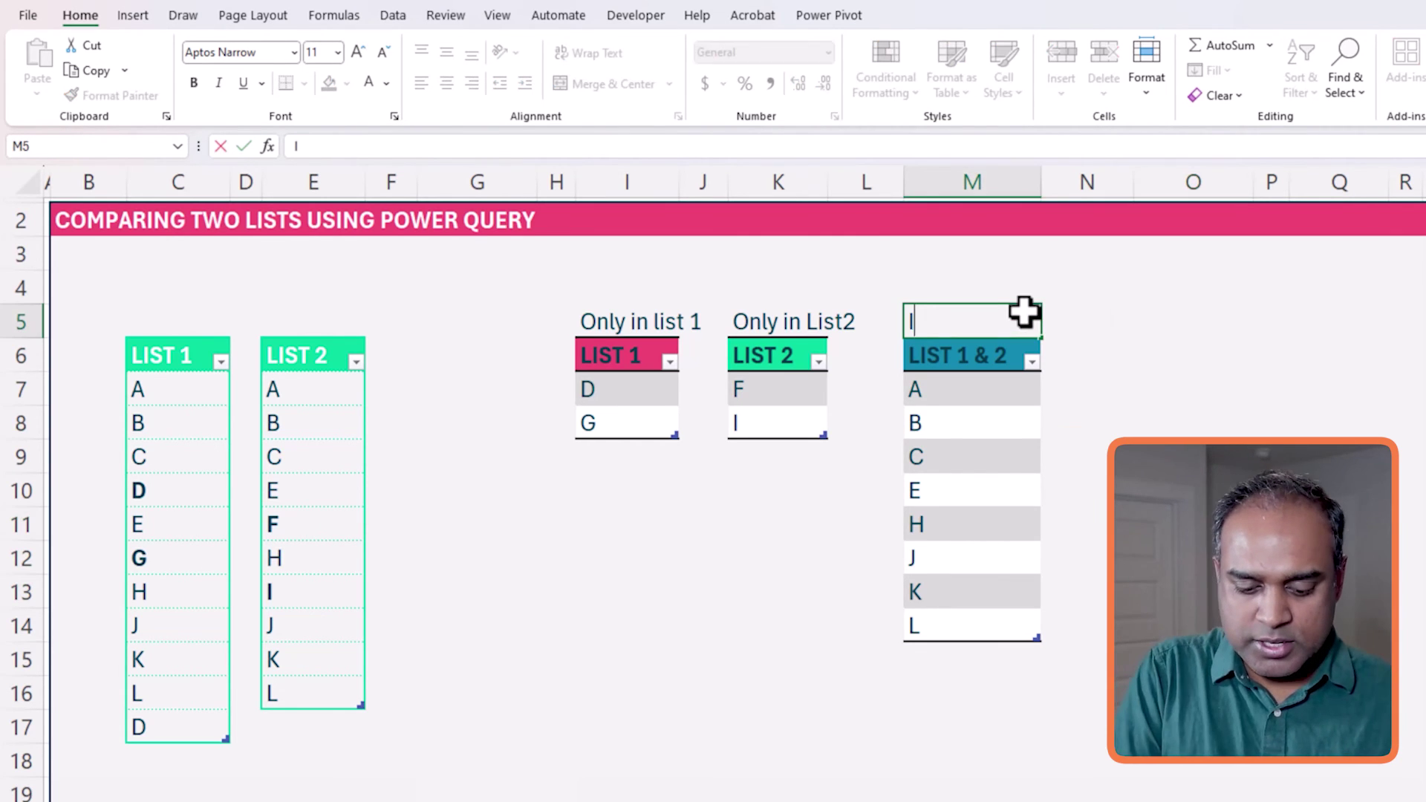
type("n Both lists")
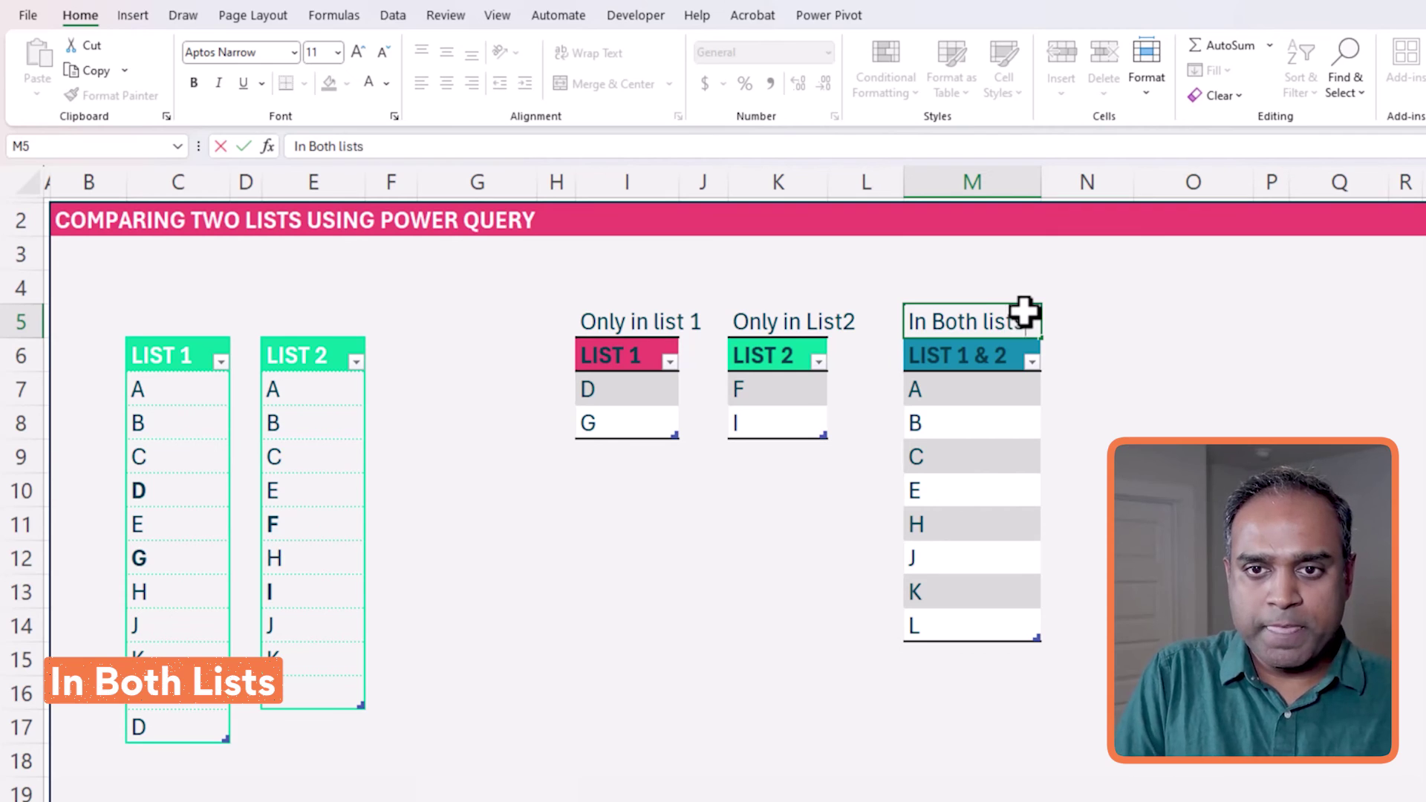
key("Return")
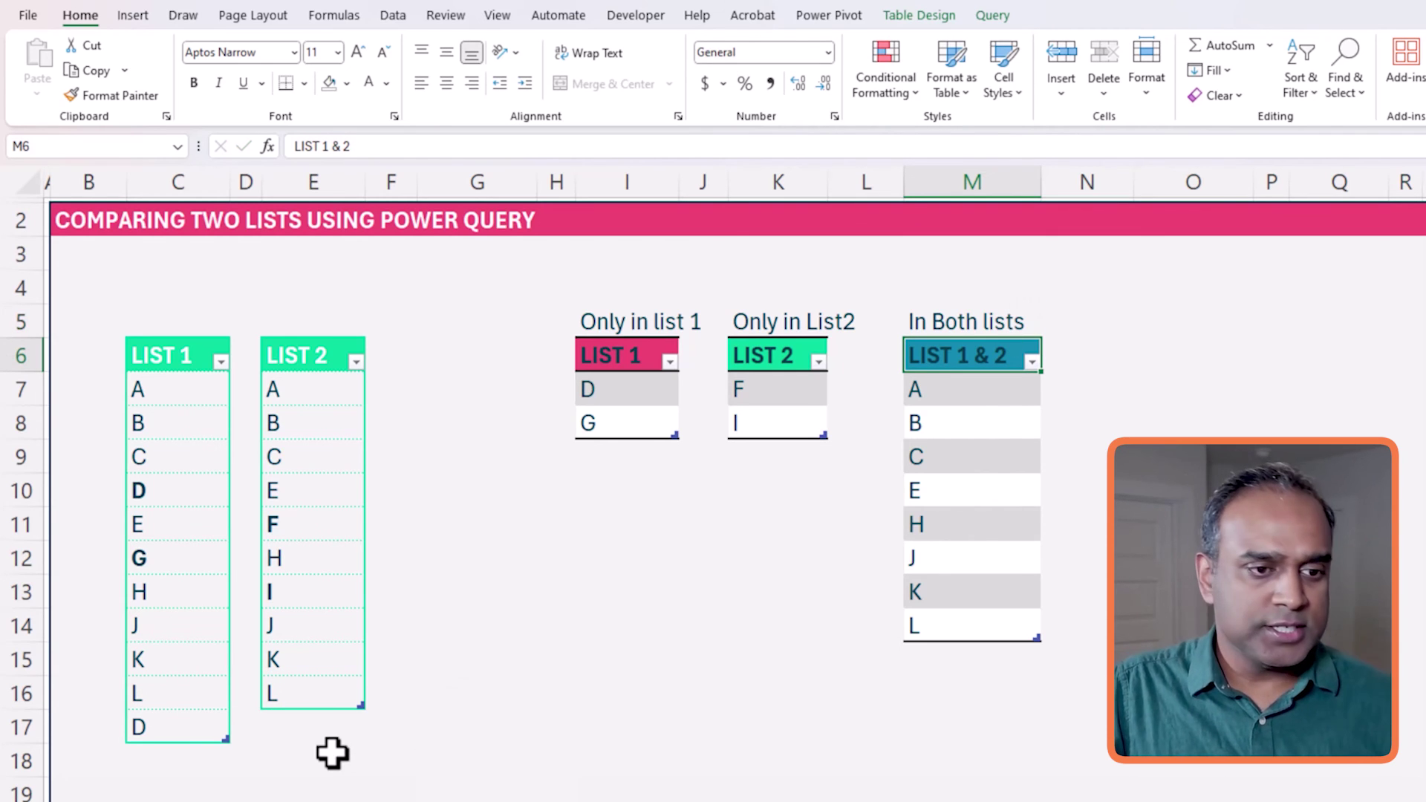
Compare the extra D in LIST 1 and LIST 2's lower entries against the In Both lists table
left_click(200, 730)
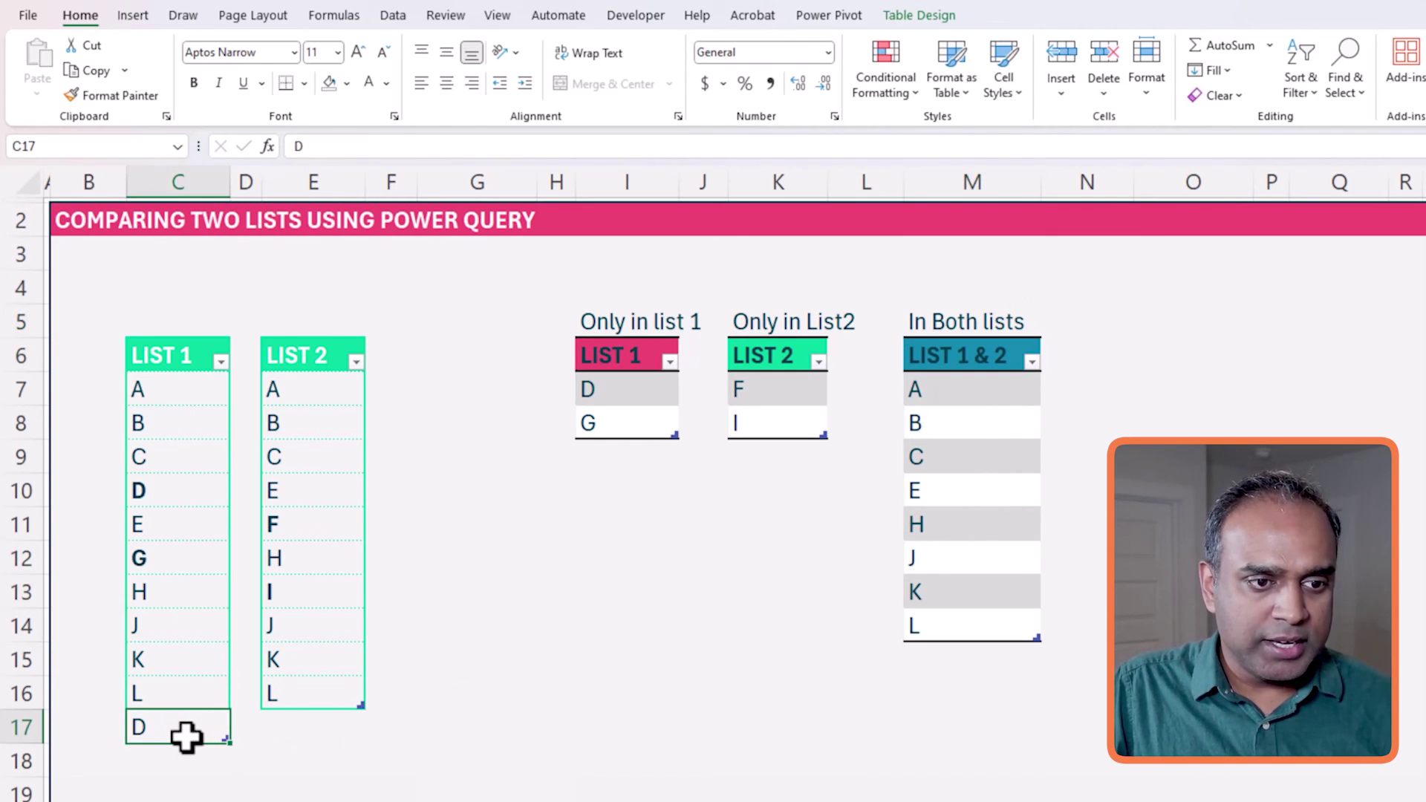
left_click_drag(341, 486, 322, 694)
left_click(312, 730)
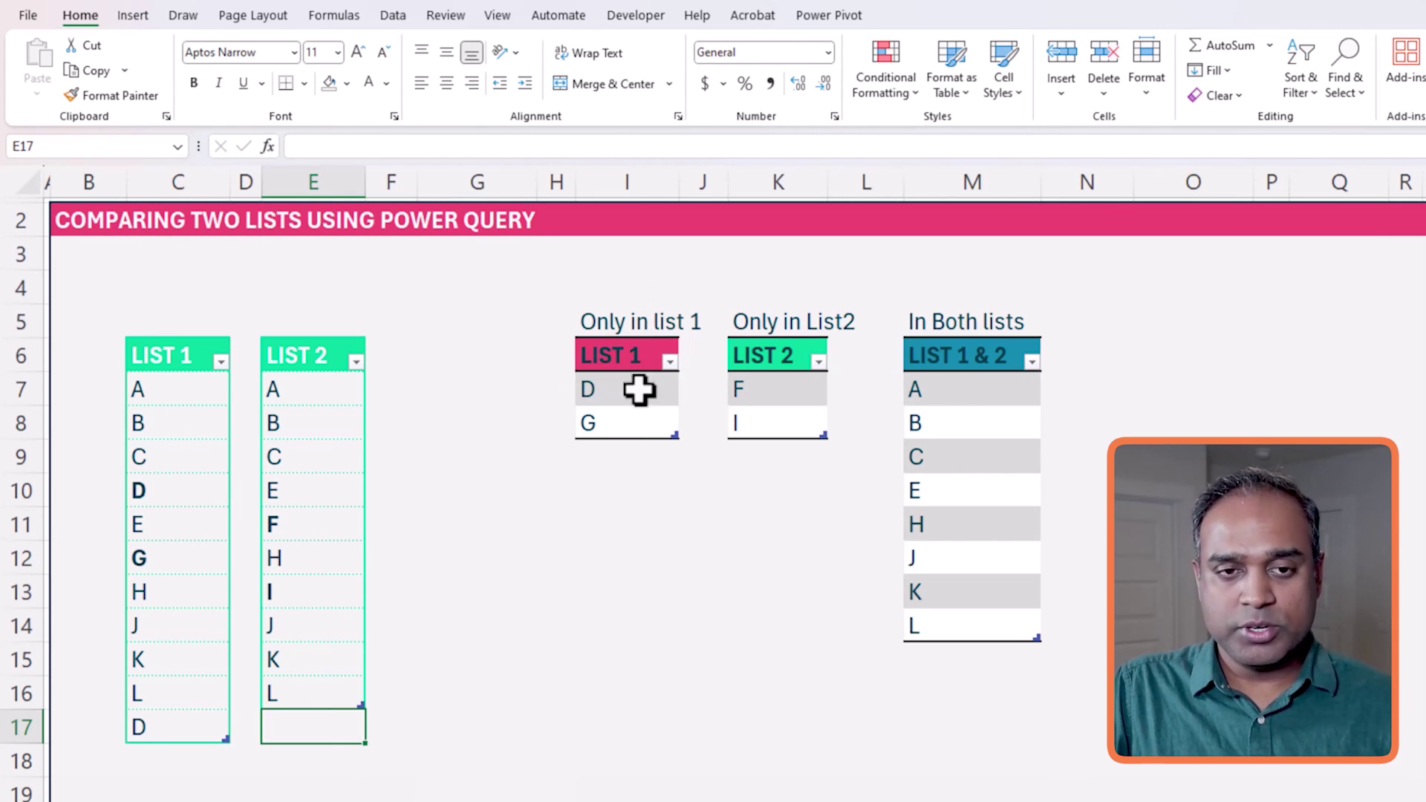
left_click(942, 420)
left_click(940, 487)
left_click(933, 458)
left_click(934, 489)
Add D in E17 at the bottom of LIST 2
left_click(305, 718)
type("D")
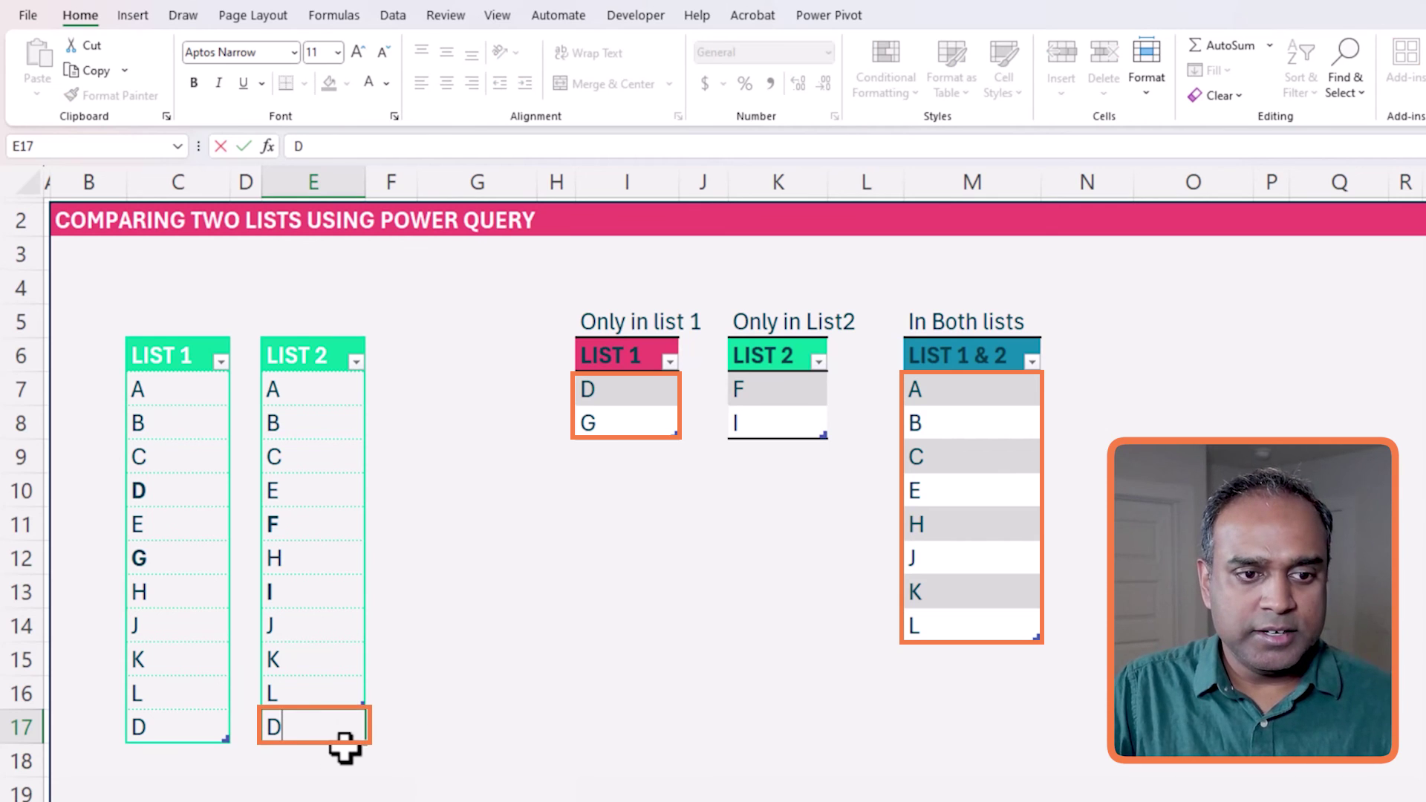
left_click(364, 758)
left_click(507, 722)
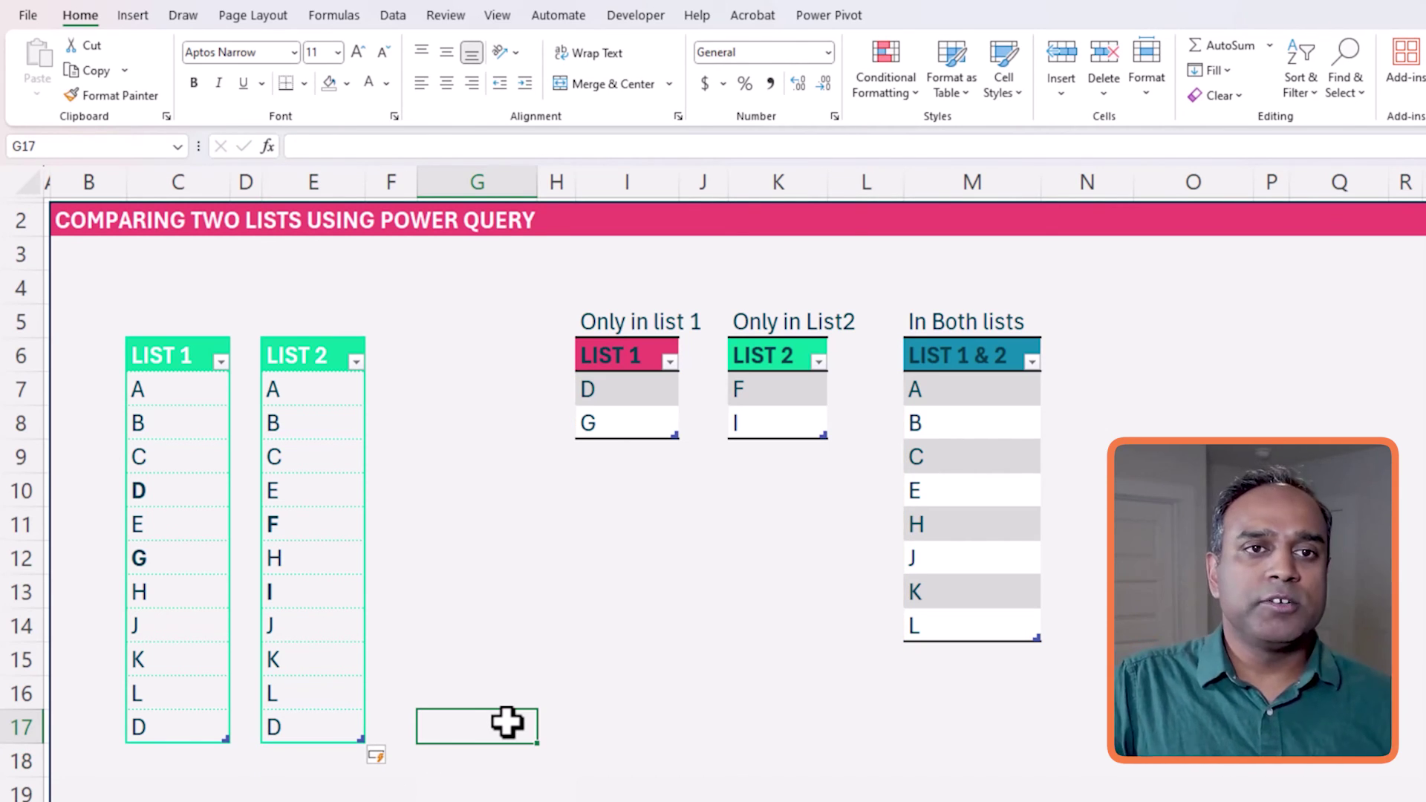
left_click(393, 18)
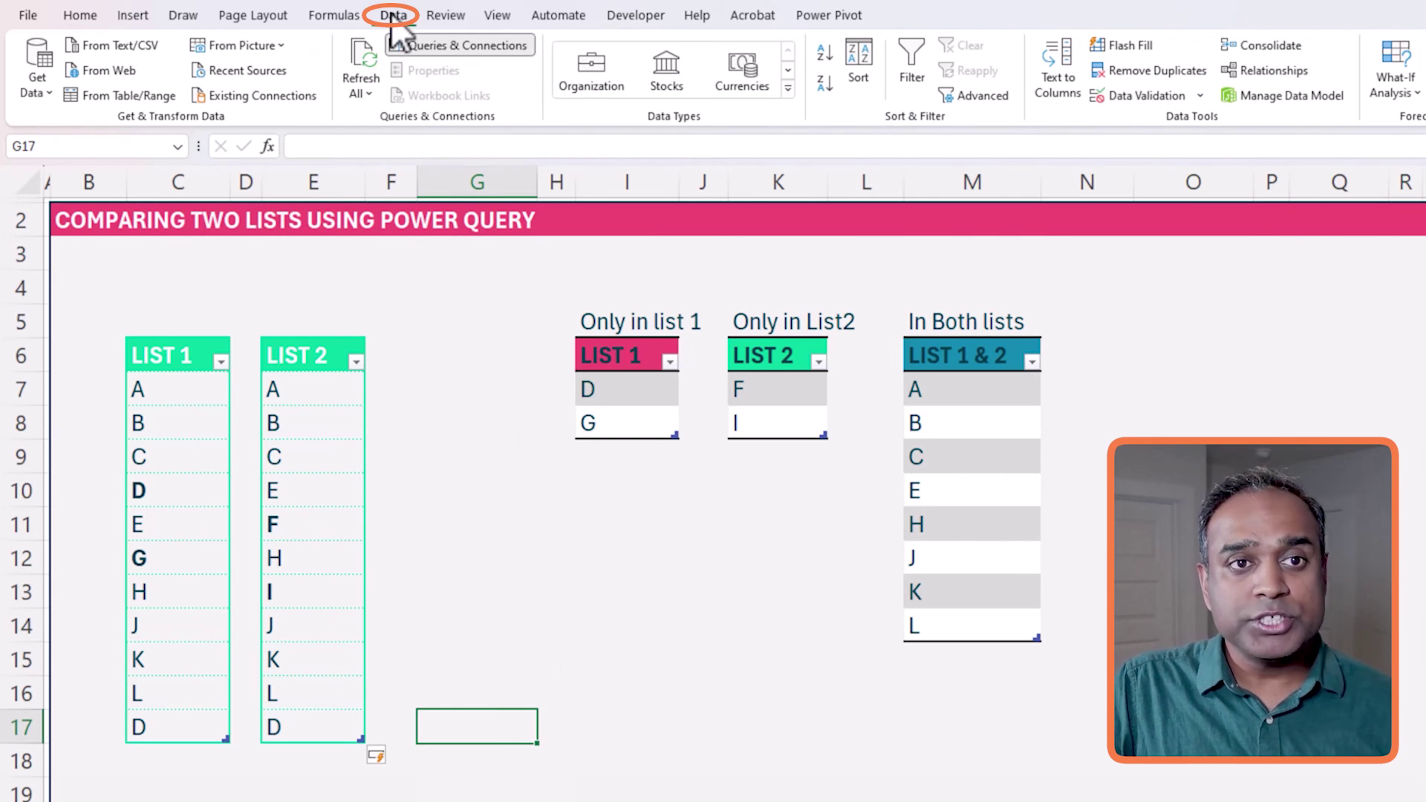
Refresh All queries and confirm In Both lists gains D (nine values) while Only in list 1 keeps just G
left_click(355, 62)
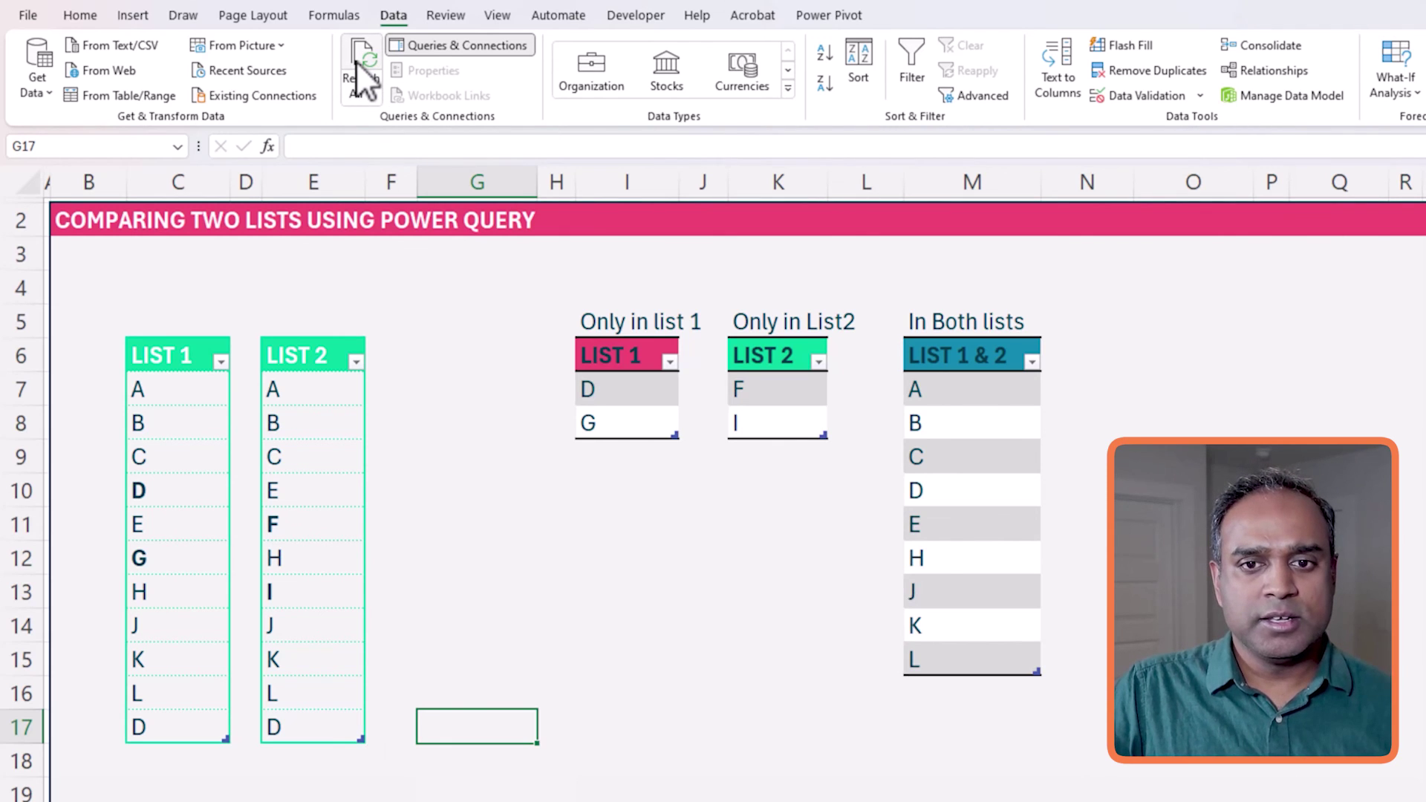
left_click(939, 494)
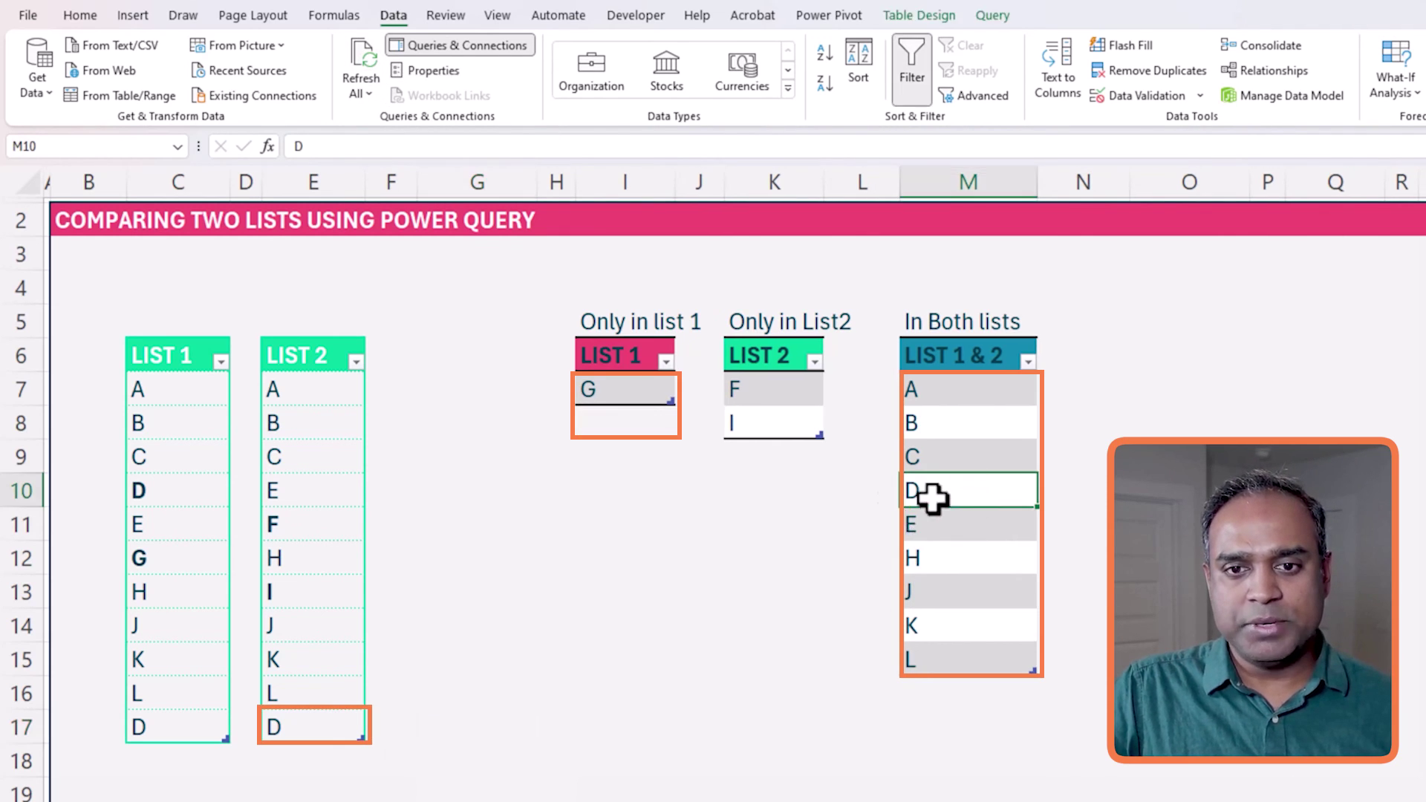
left_click(661, 392)
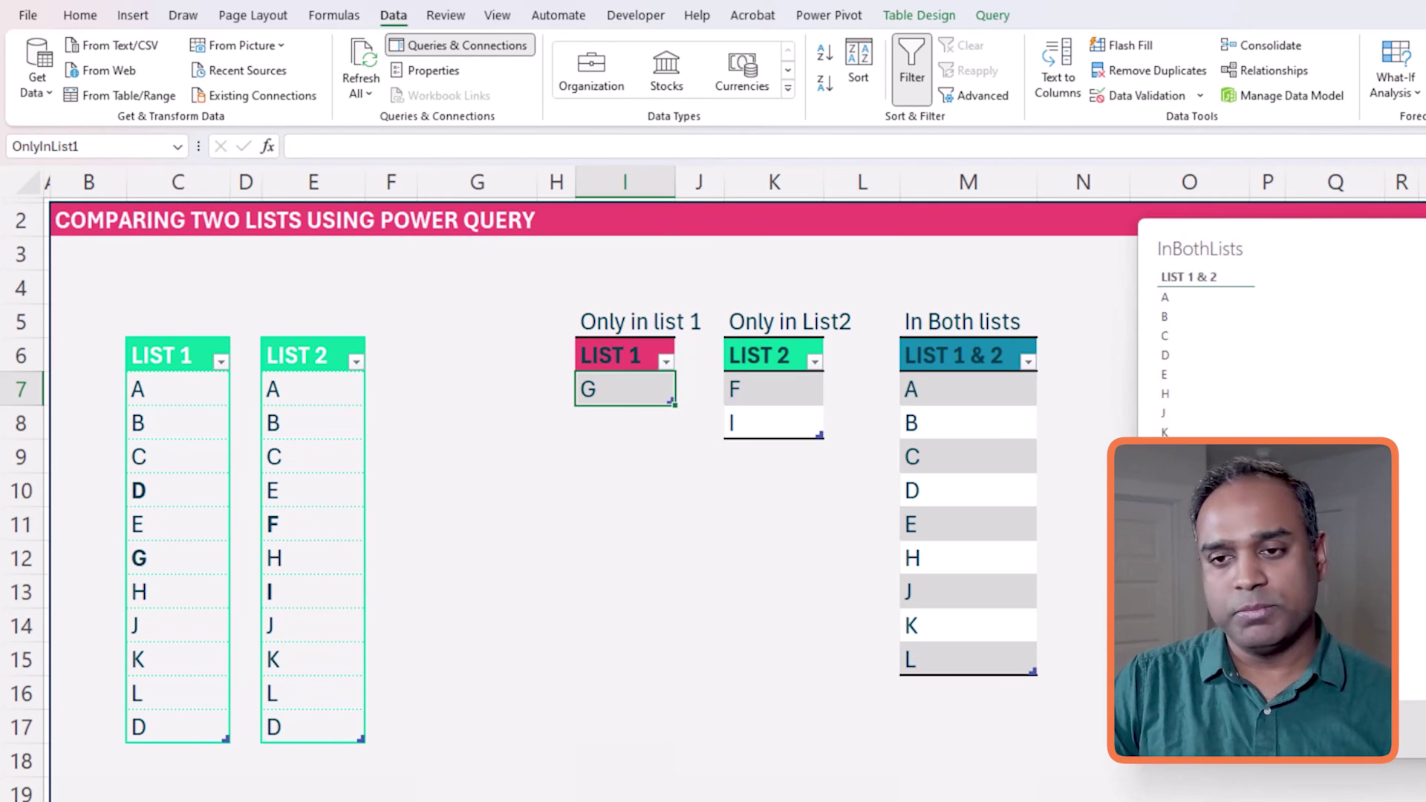
left_click(836, 671)
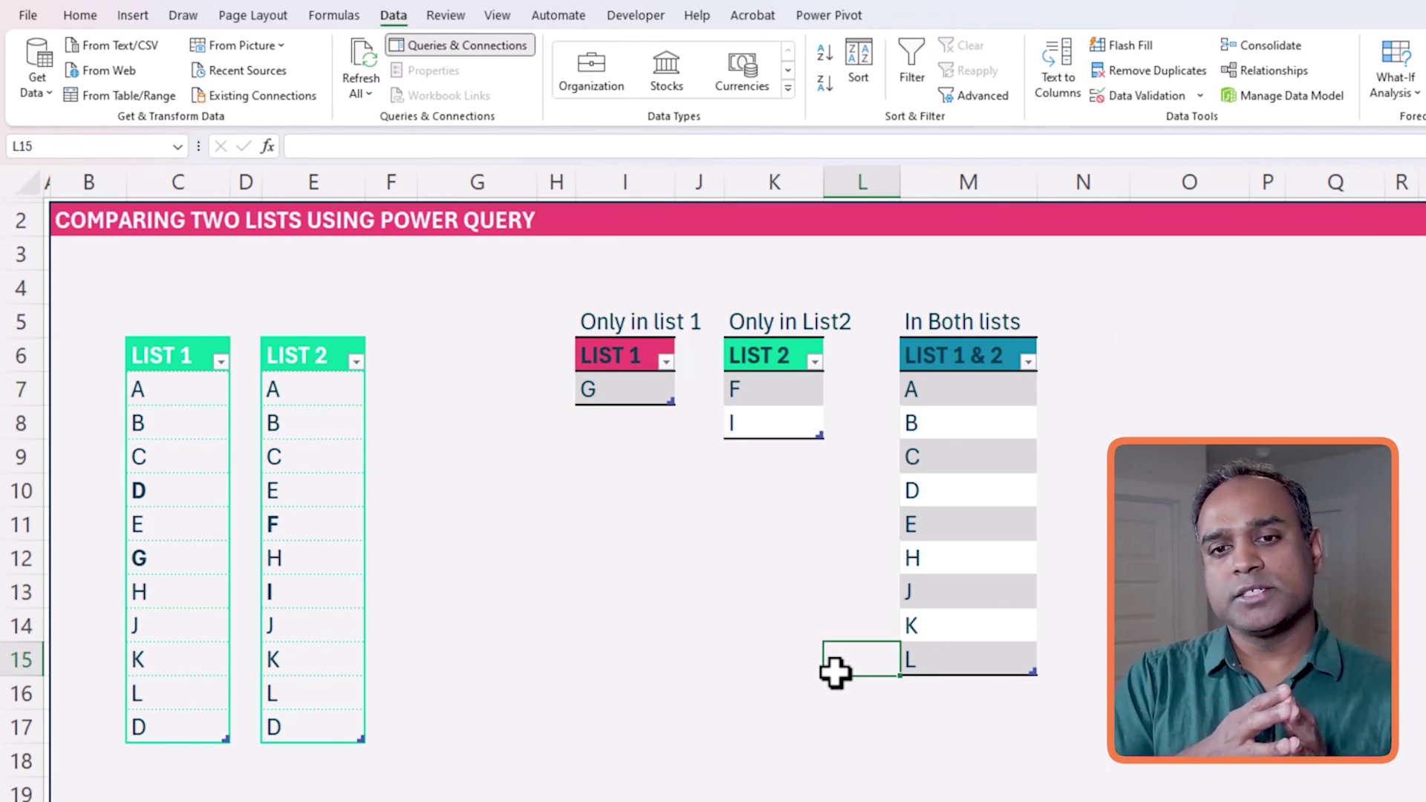